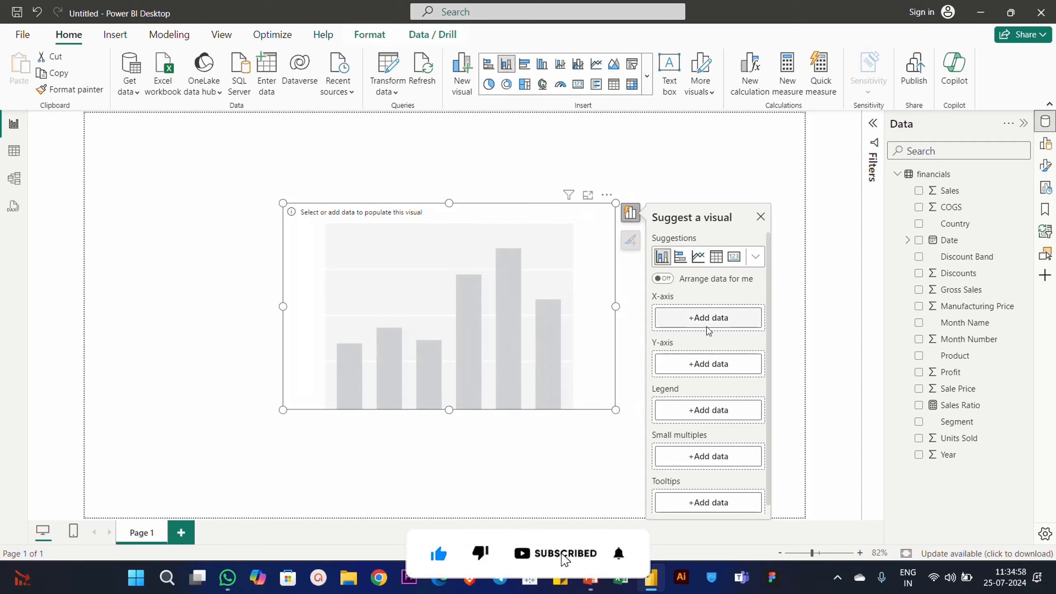
Build the column chart with Product on the X-axis, Sale Price on the Y-axis and Segment as the legend.
drag(891, 355, 705, 324)
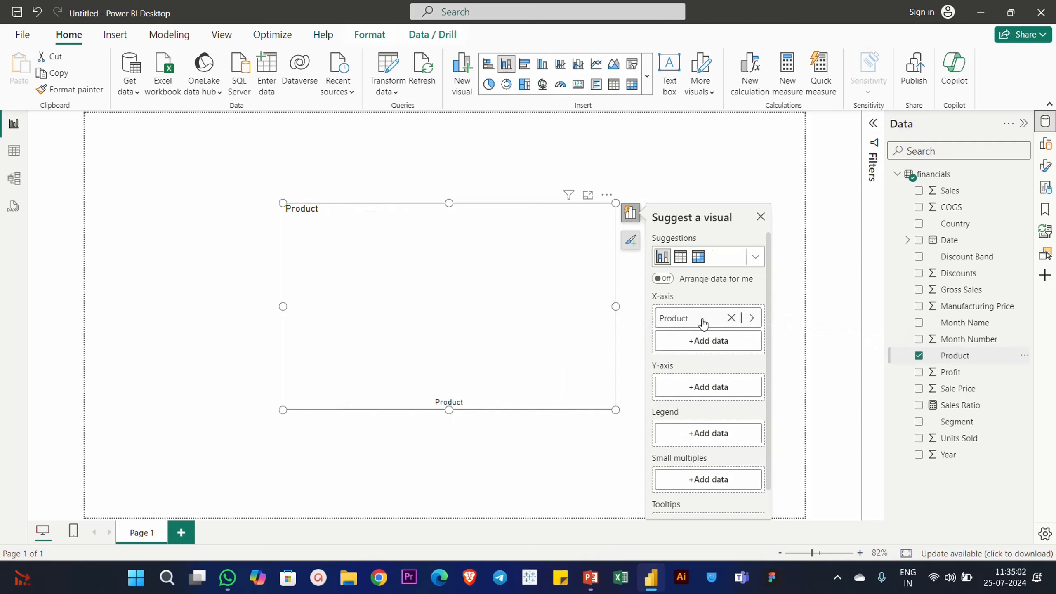
drag(964, 391, 713, 397)
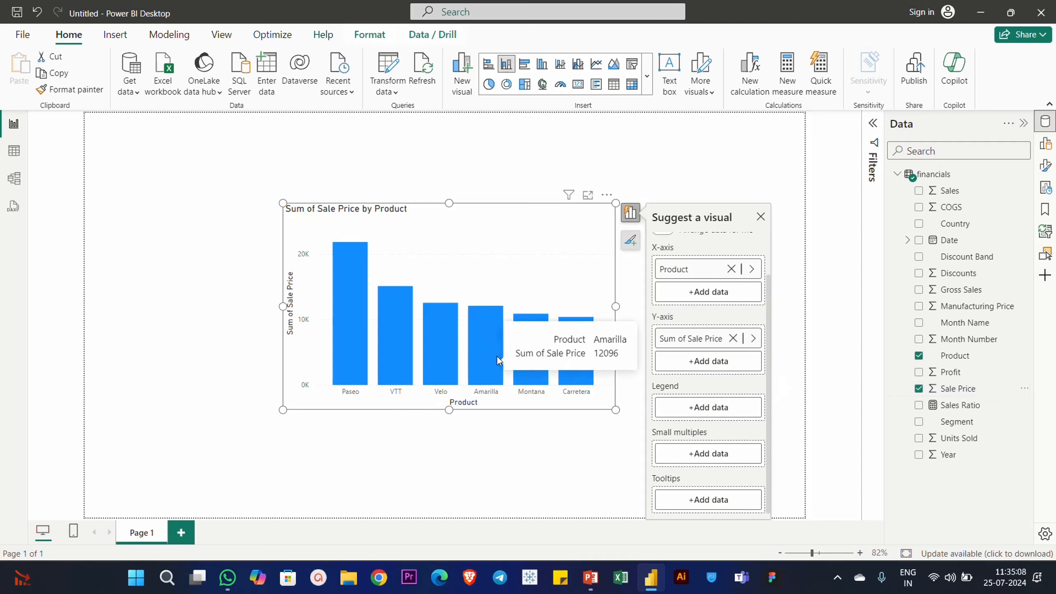
drag(958, 427, 700, 412)
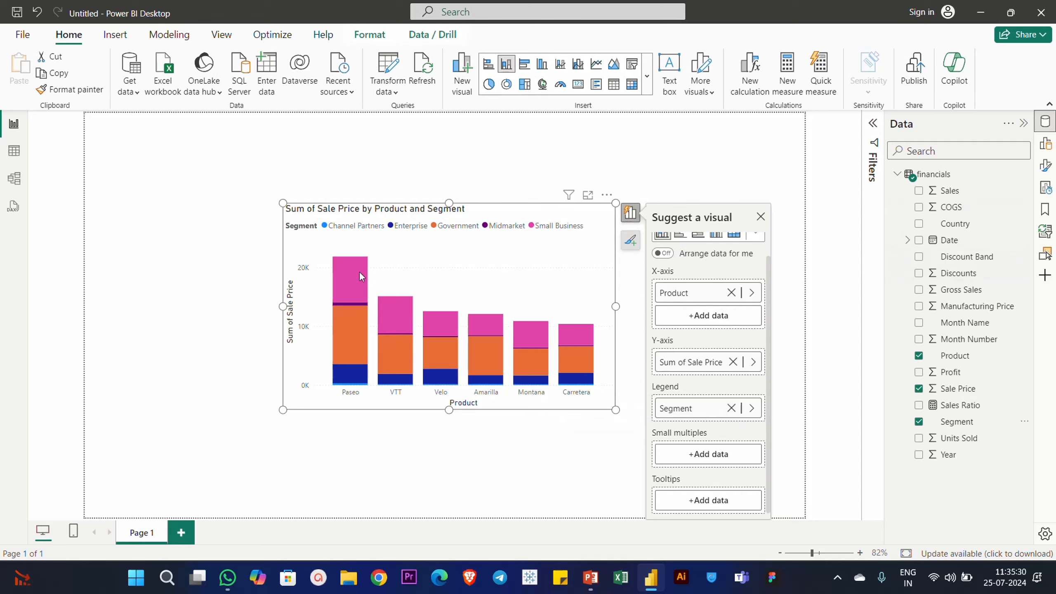
mouse_move(360, 275)
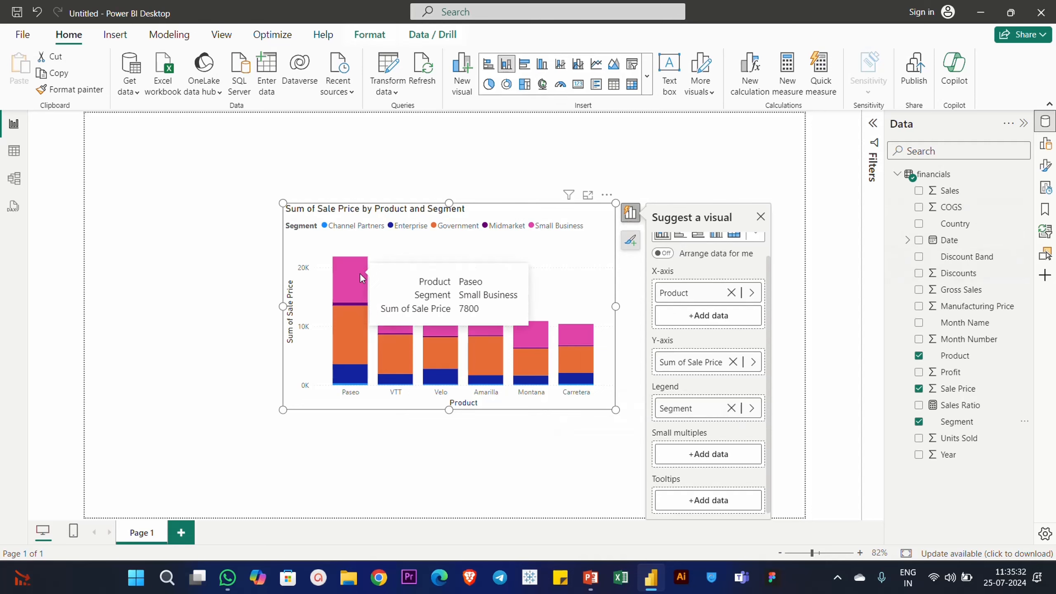
Examine the chart's formatting options for size and style, X-axis, Y-axis and legend.
click(669, 186)
click(573, 260)
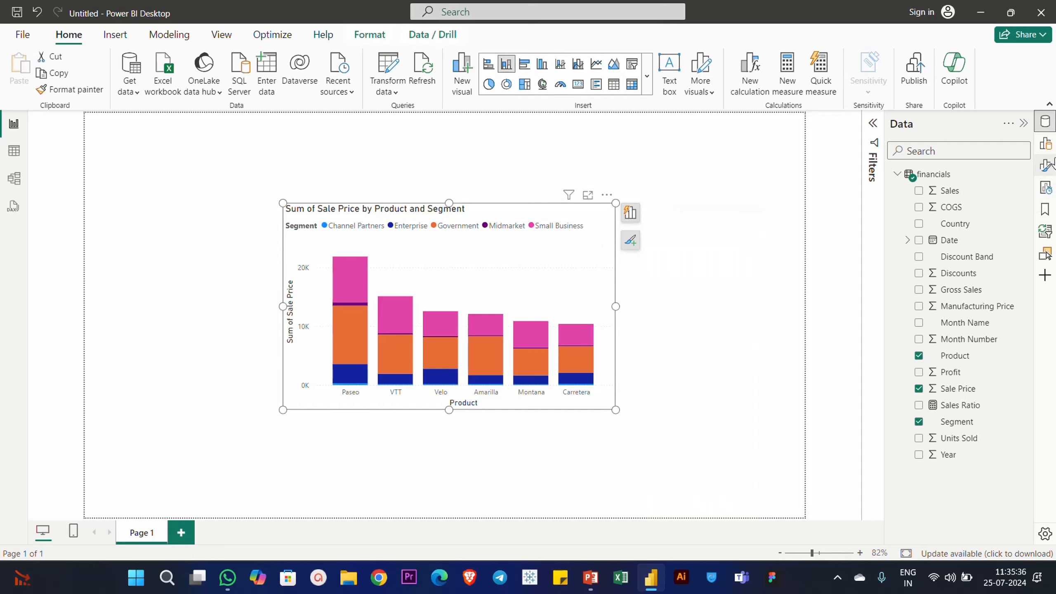
click(1045, 167)
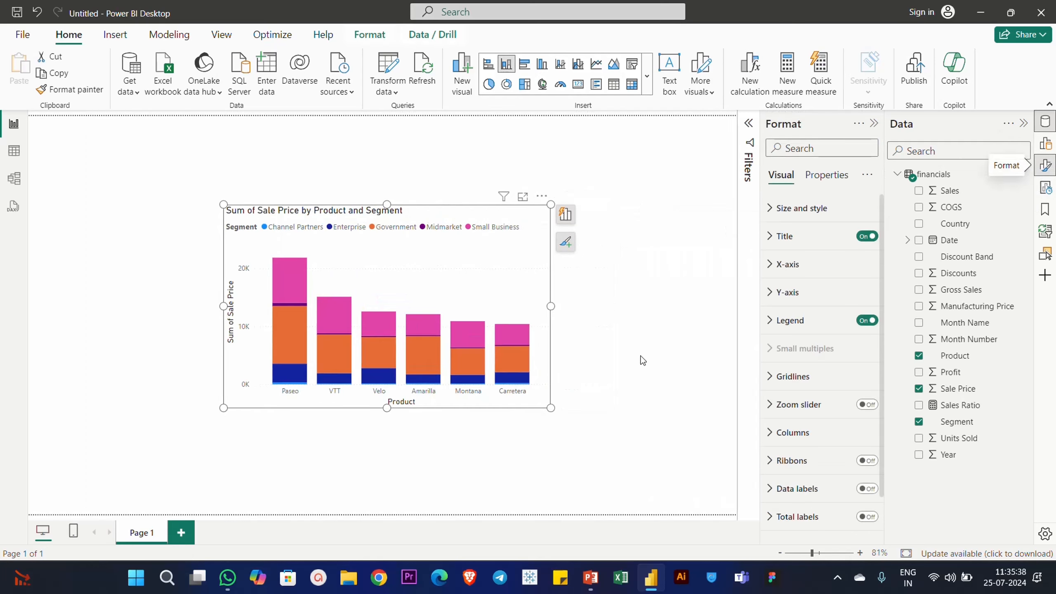
click(797, 207)
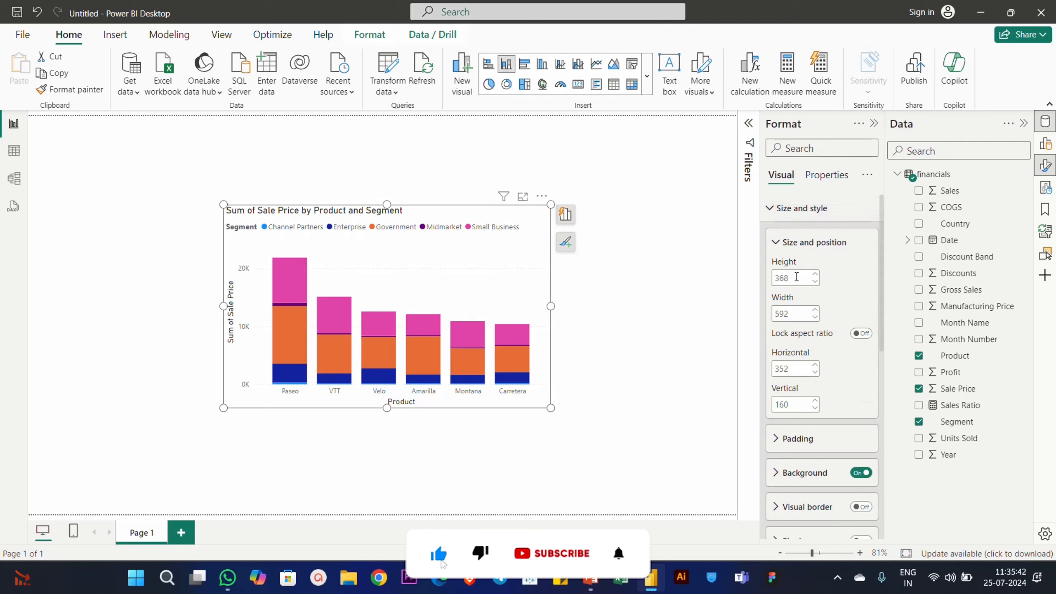
scroll(800, 333, down, 3)
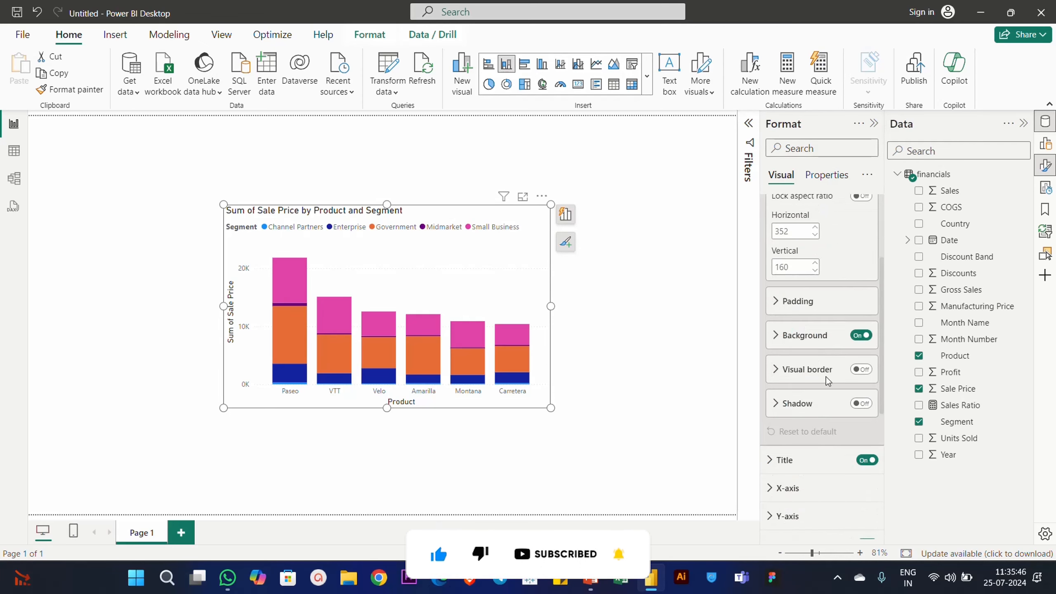
scroll(796, 370, up, 3)
click(793, 220)
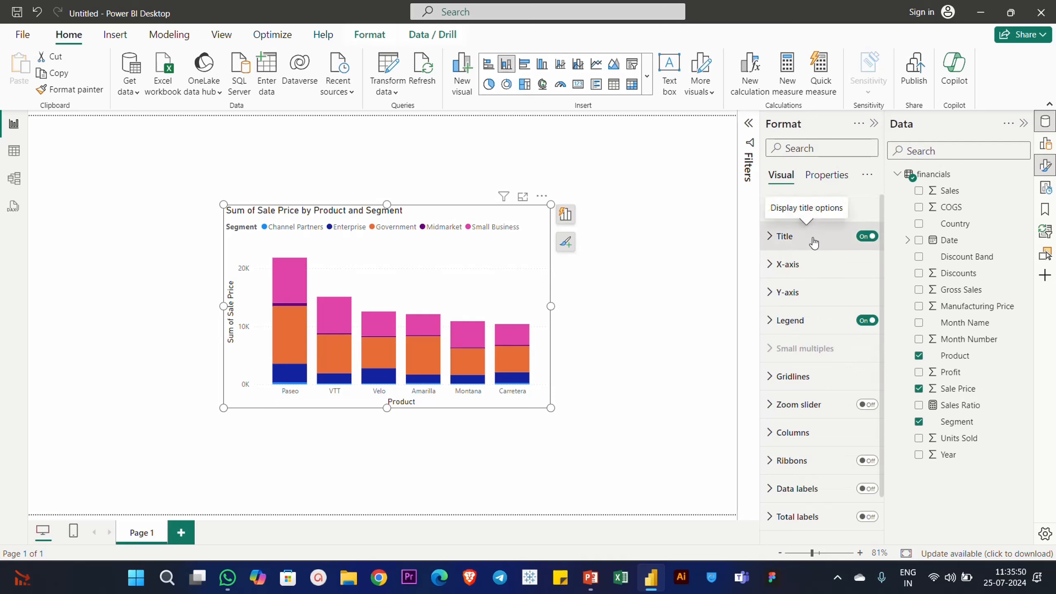
click(807, 275)
scroll(822, 311, down, 3)
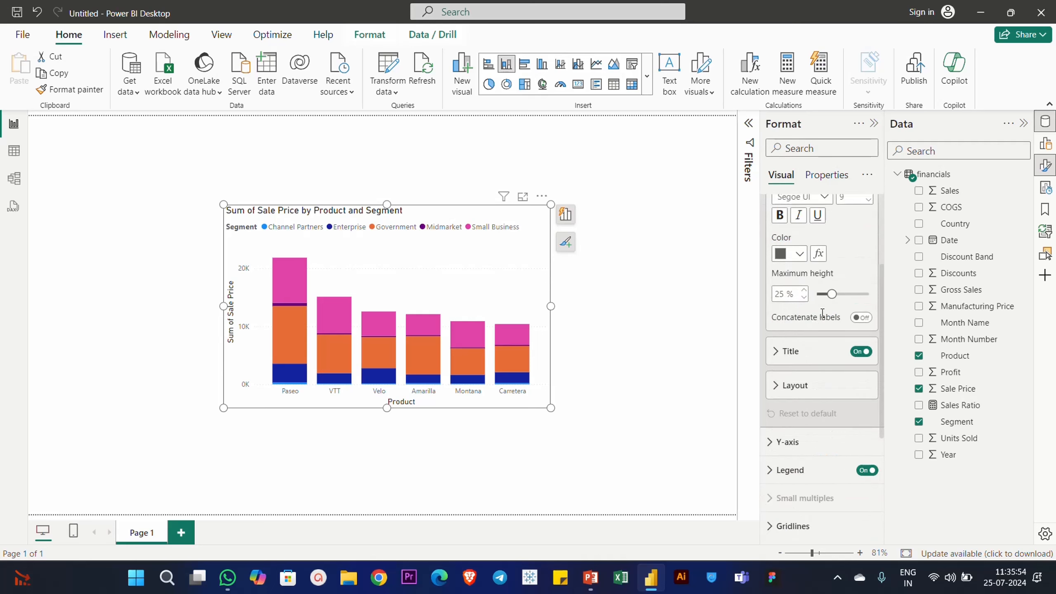
scroll(822, 311, up, 3)
click(798, 266)
click(799, 292)
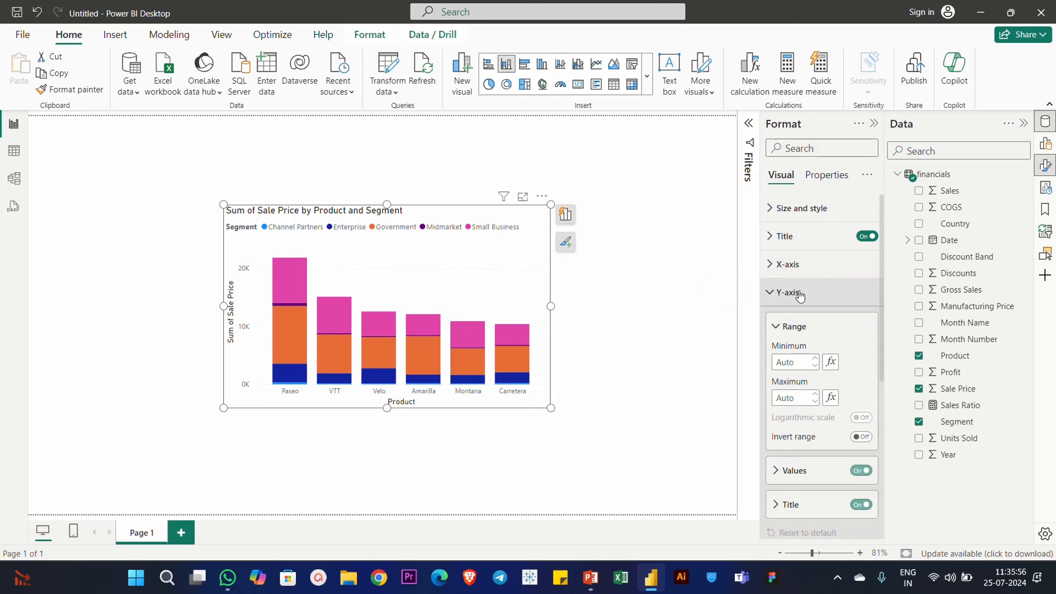
click(799, 292)
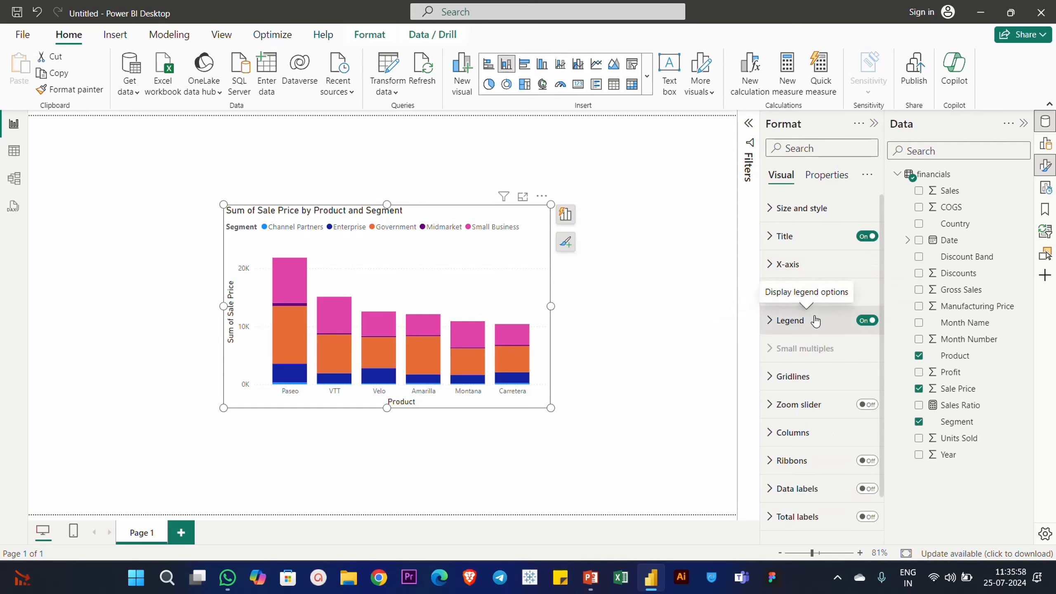
click(793, 327)
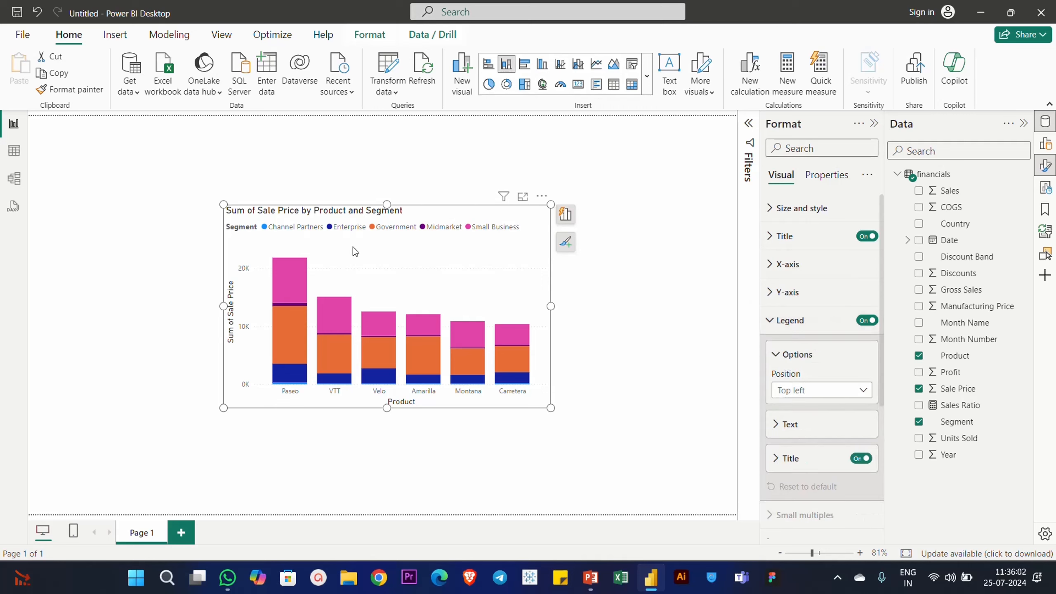
click(811, 320)
Turn on the chart's zoom slider and show its detailed settings.
scroll(815, 353, down, 1)
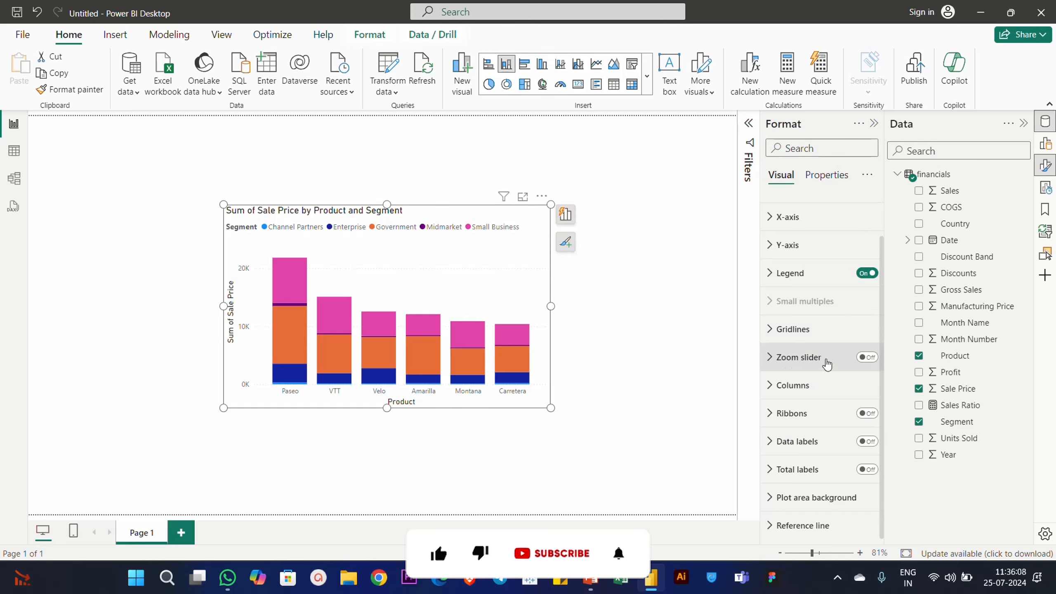
click(868, 358)
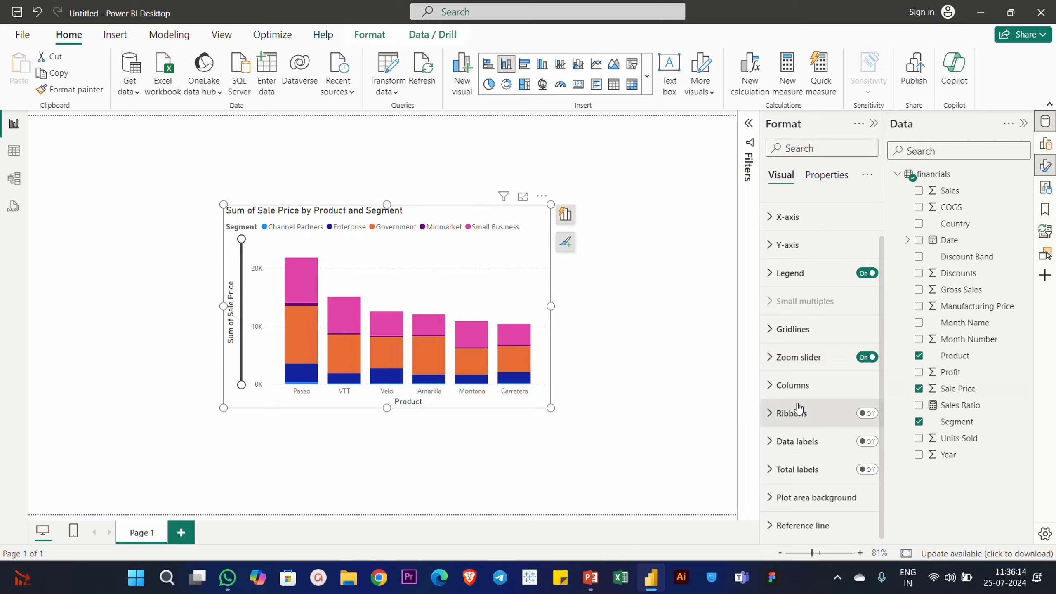
click(772, 358)
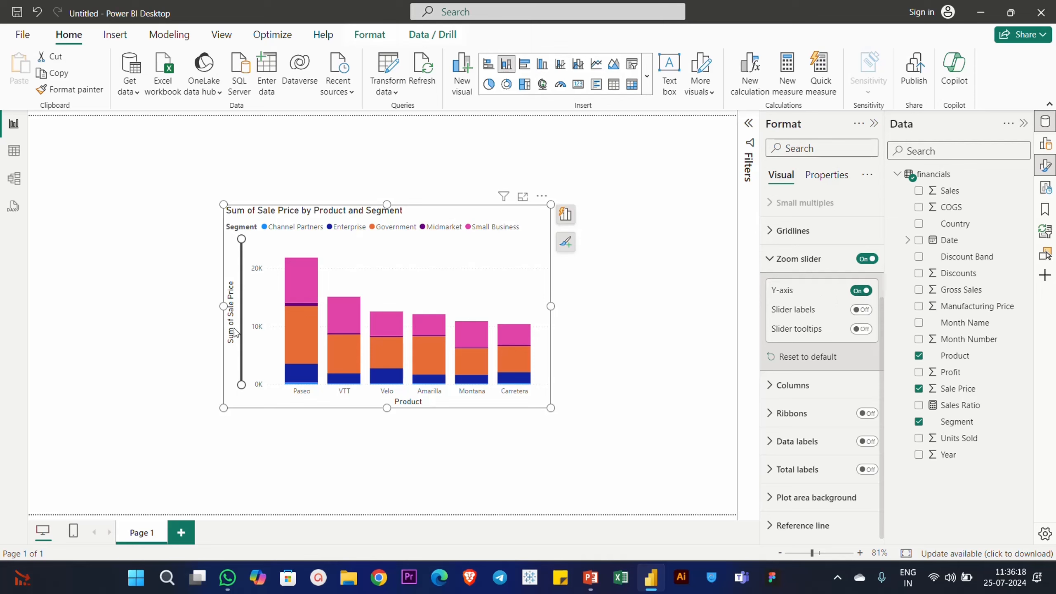
Test the Y-axis zoom slider by narrowing the visible range to roughly half and restoring the full range.
mouse_move(241, 383)
mouse_down()
mouse_move(240, 278)
mouse_move(239, 385)
mouse_up()
drag(241, 240, 243, 323)
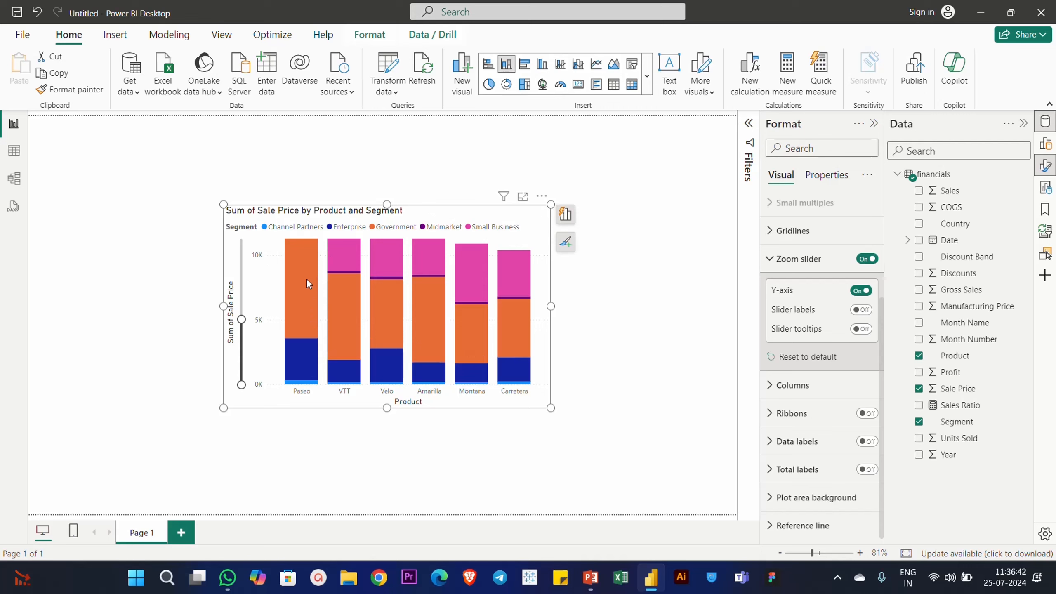
drag(241, 318, 225, 224)
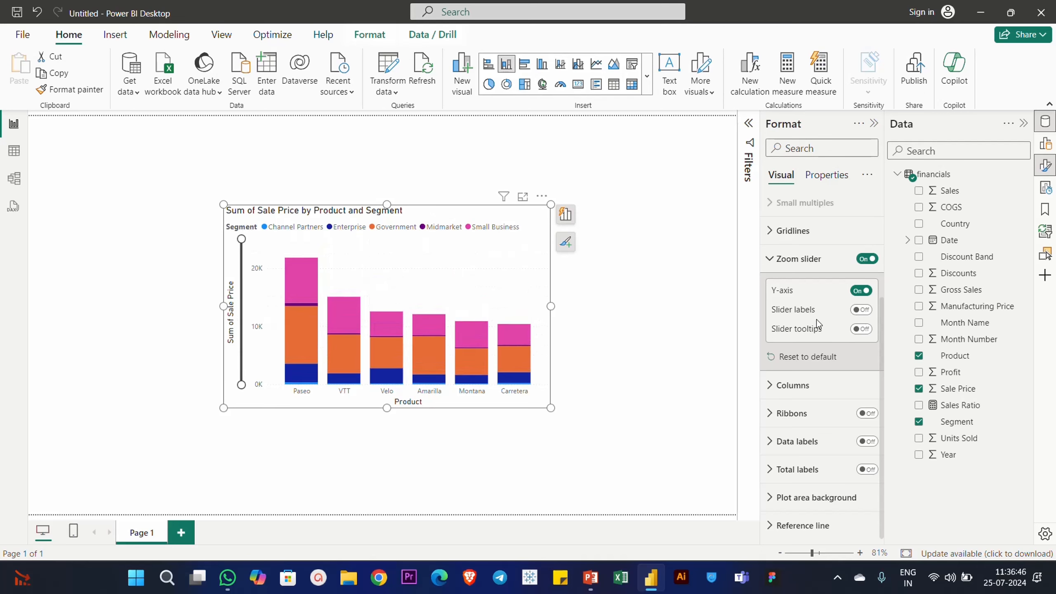
Enable slider labels and slider tooltips for the zoom slider and try out its lower handle.
click(861, 309)
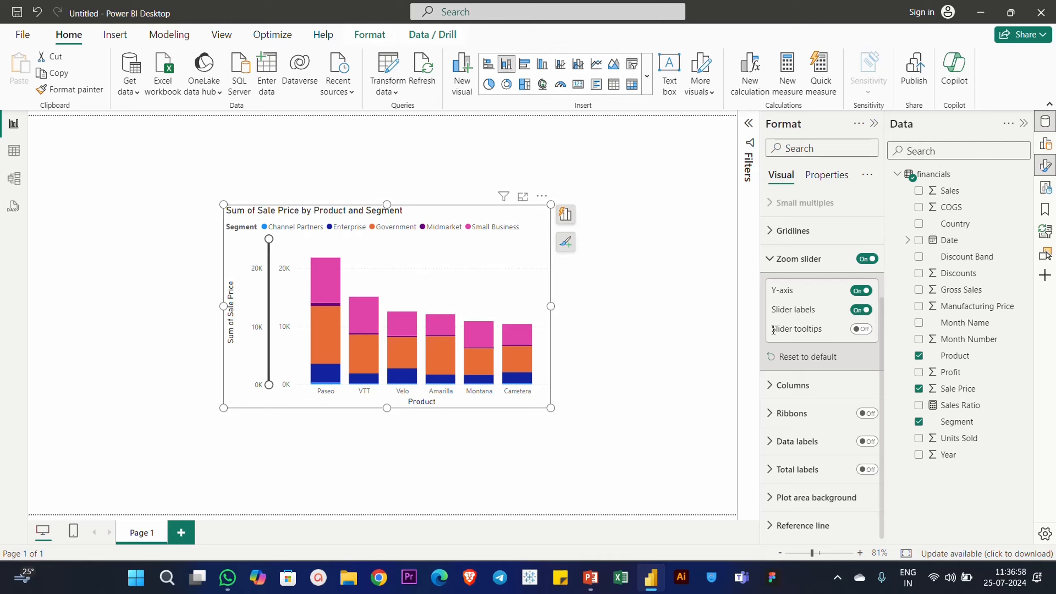
click(860, 329)
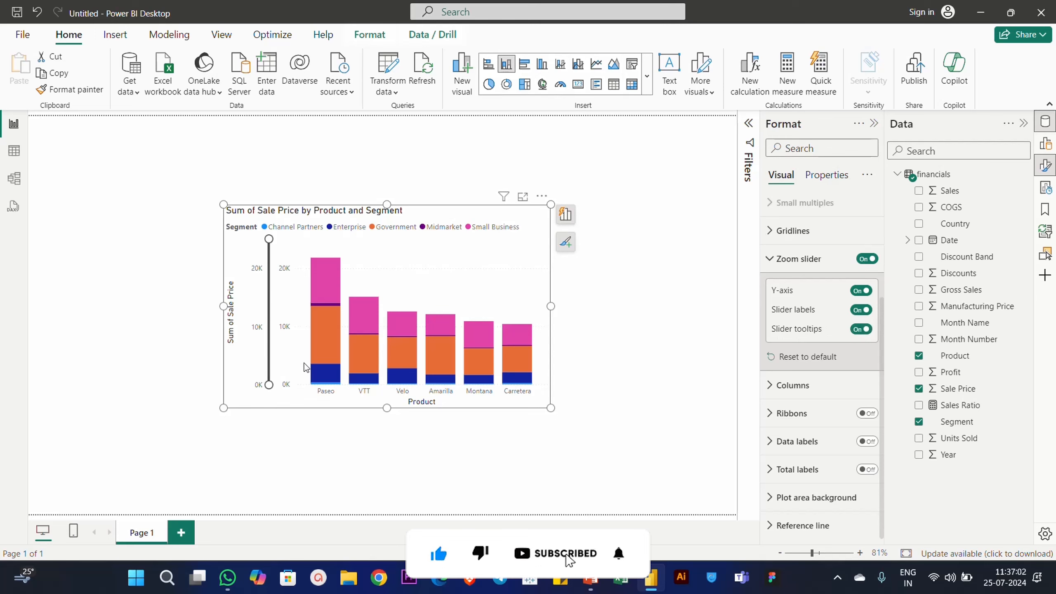
mouse_move(268, 385)
mouse_down()
mouse_move(269, 276)
mouse_move(268, 391)
mouse_up()
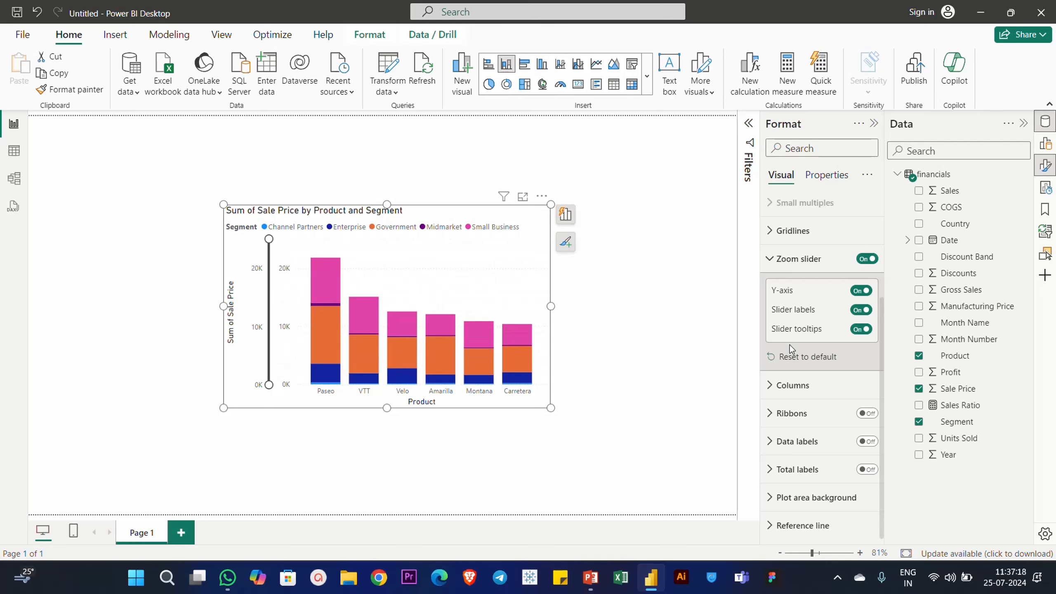
click(802, 266)
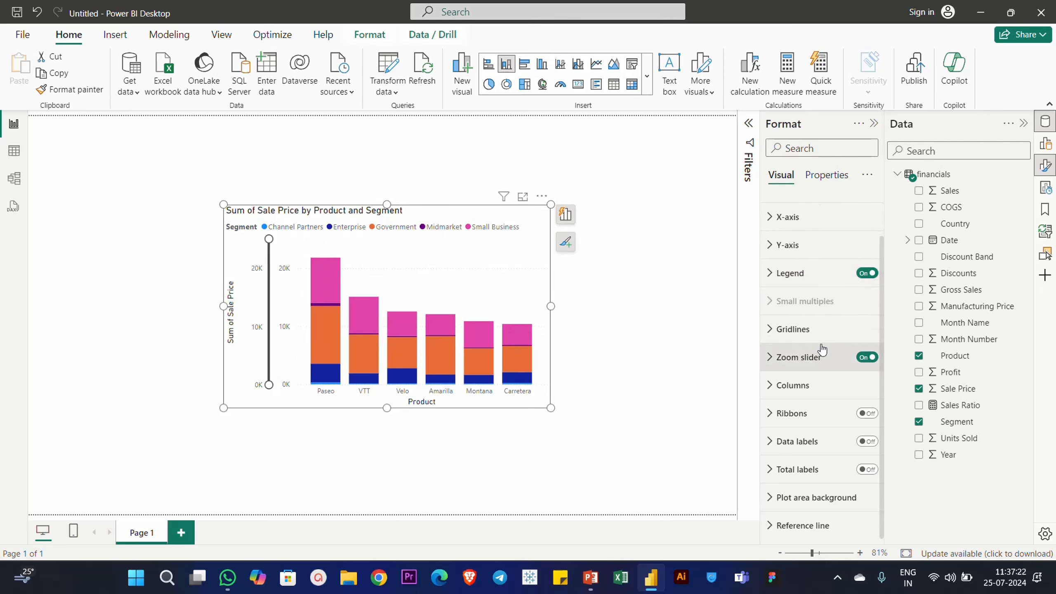
Set the Enterprise series columns to dark purple with 0% transparency.
click(809, 385)
scroll(812, 339, down, 5)
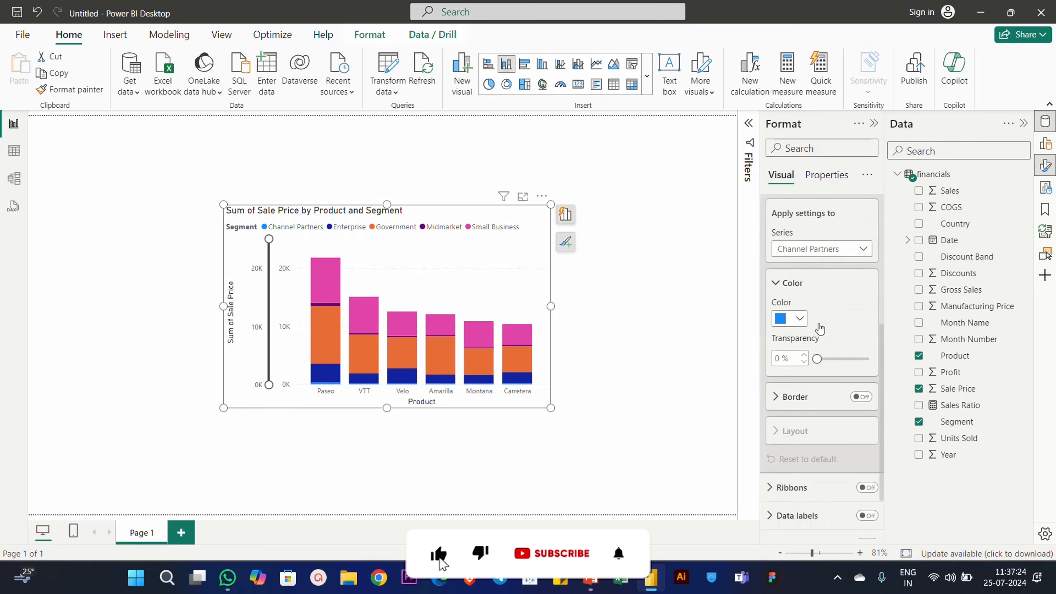
click(810, 248)
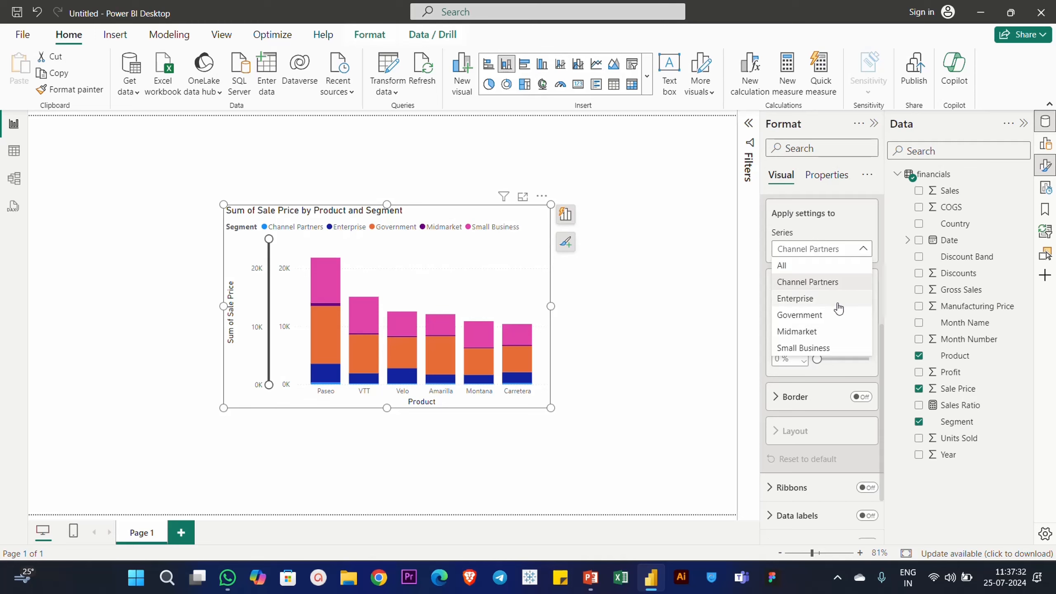
click(851, 242)
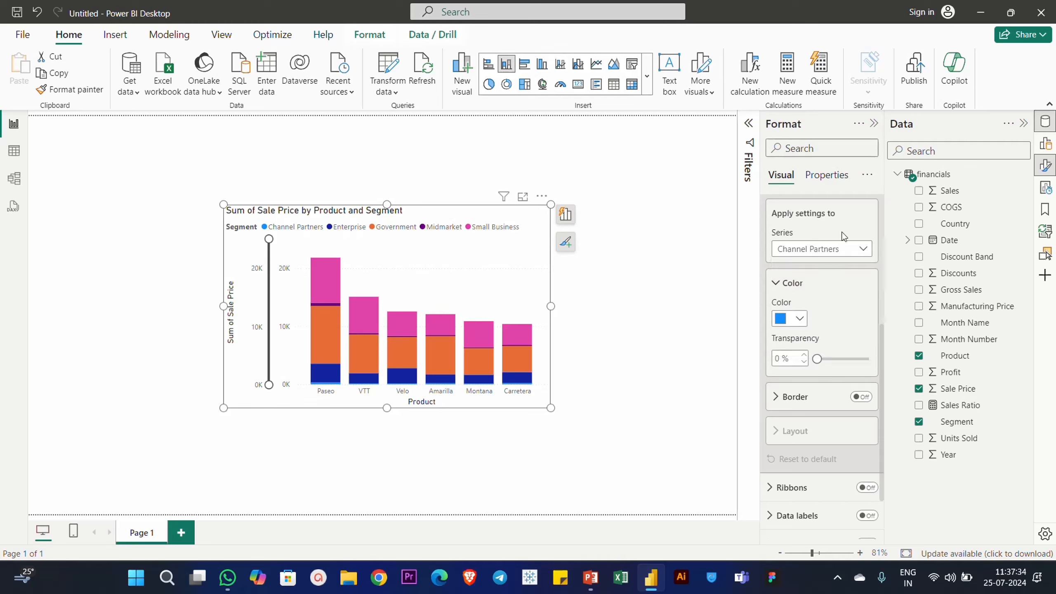
click(810, 256)
click(804, 299)
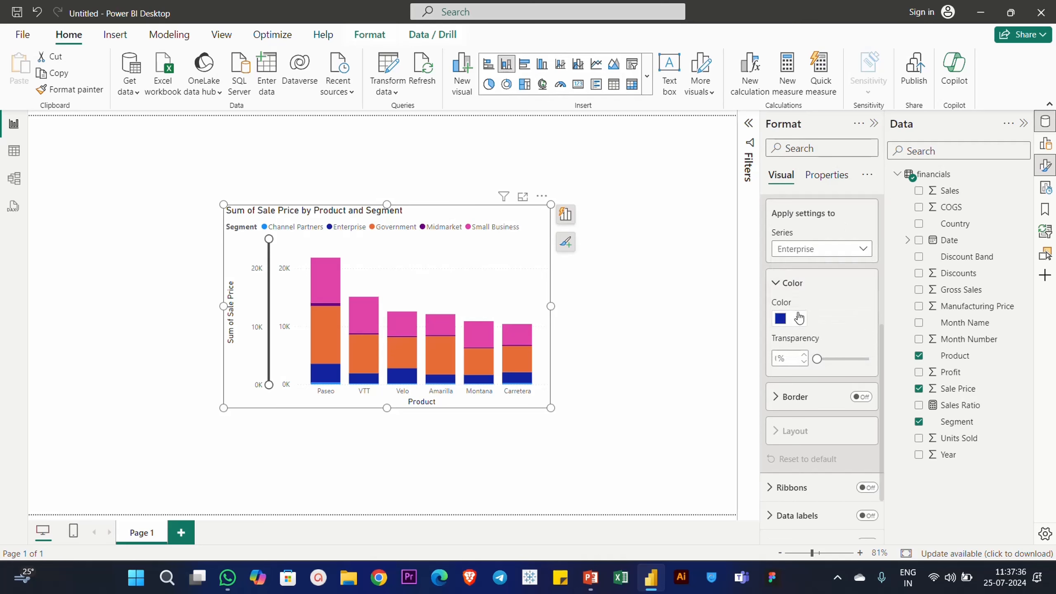
click(798, 318)
click(886, 259)
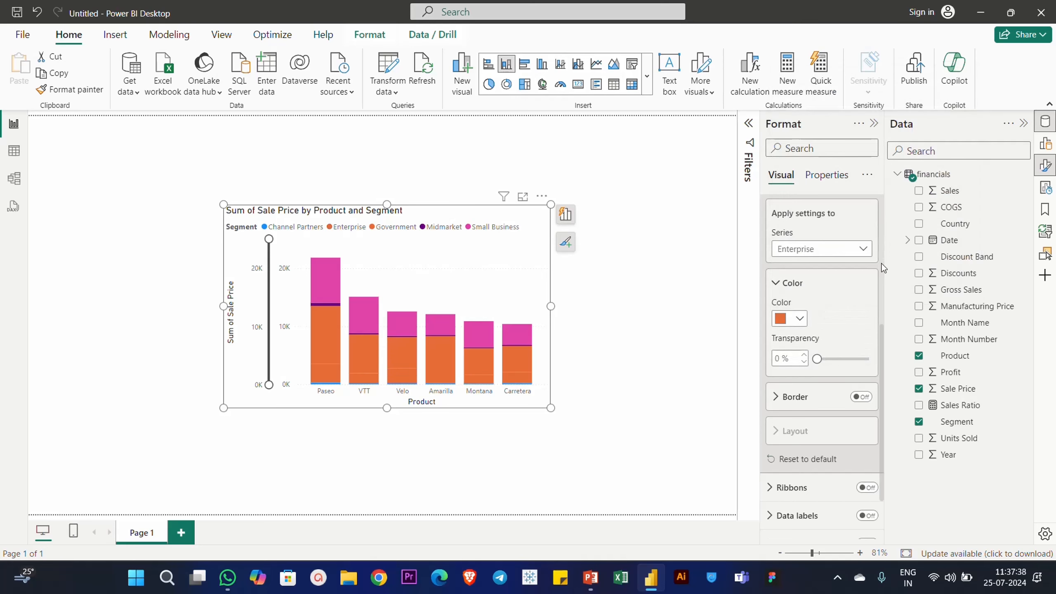
click(800, 319)
click(906, 258)
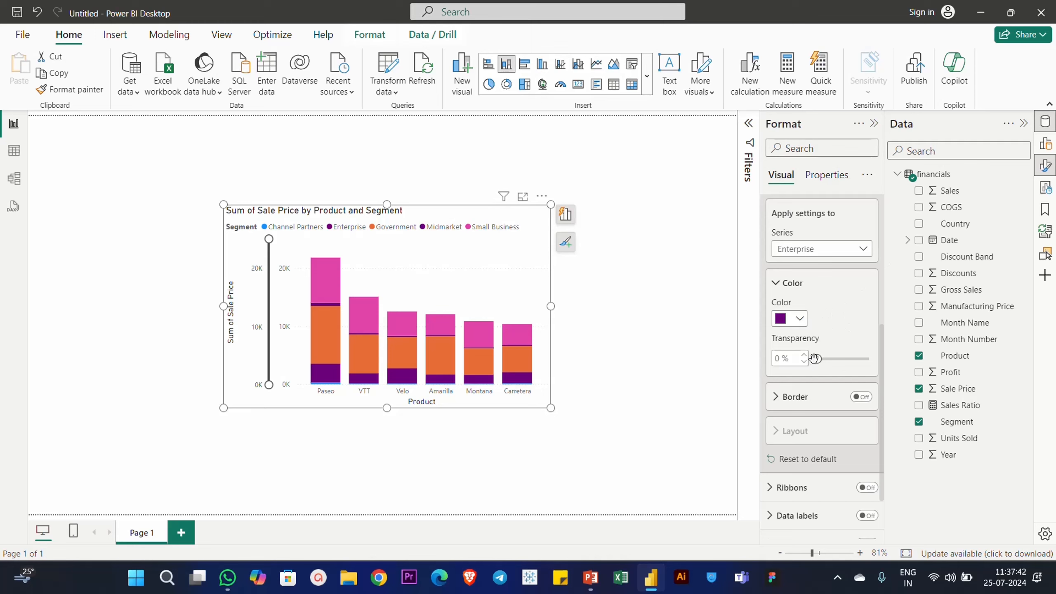
mouse_move(817, 359)
mouse_down()
mouse_move(841, 360)
mouse_move(813, 360)
mouse_up()
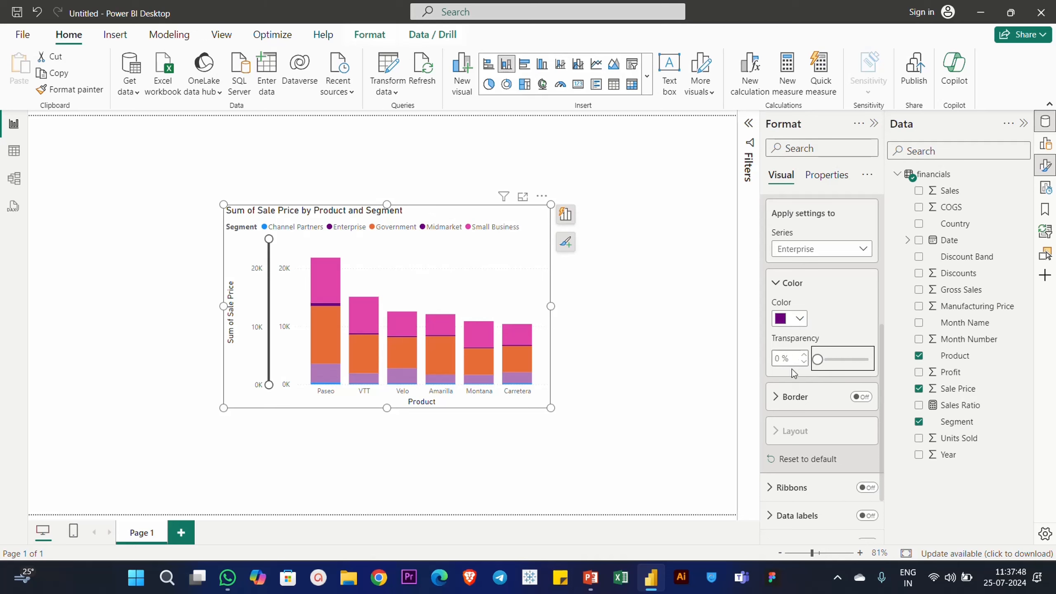
Turn on the border for the Enterprise series columns and make it white.
click(868, 399)
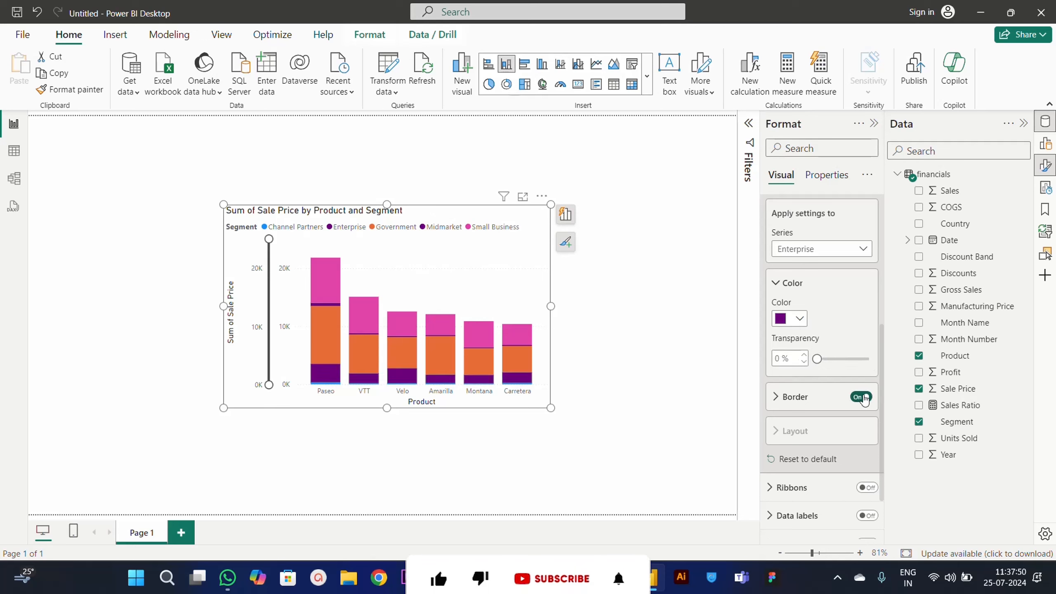
click(792, 396)
click(798, 308)
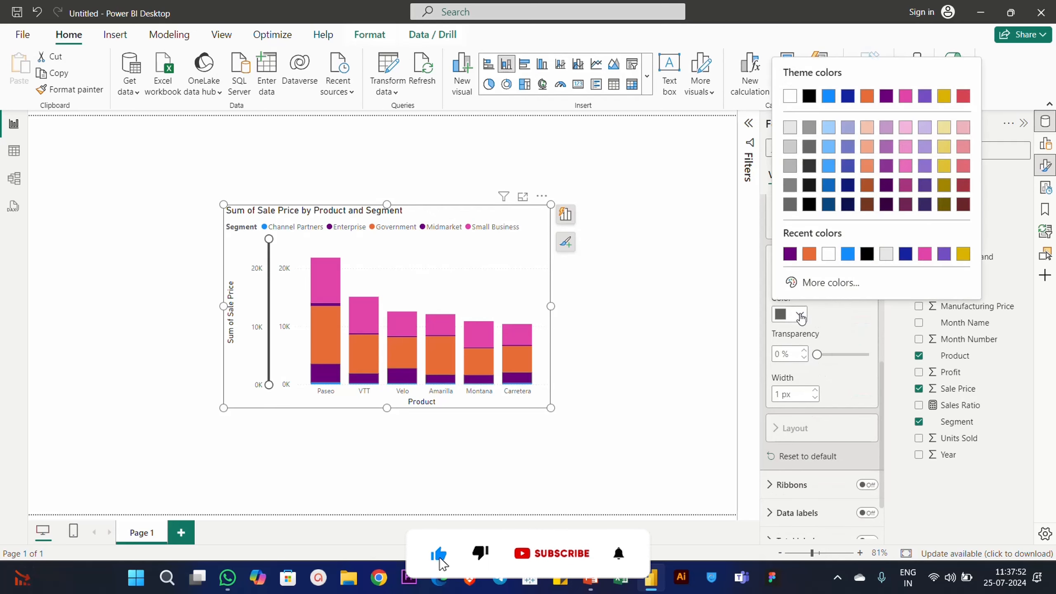
click(830, 249)
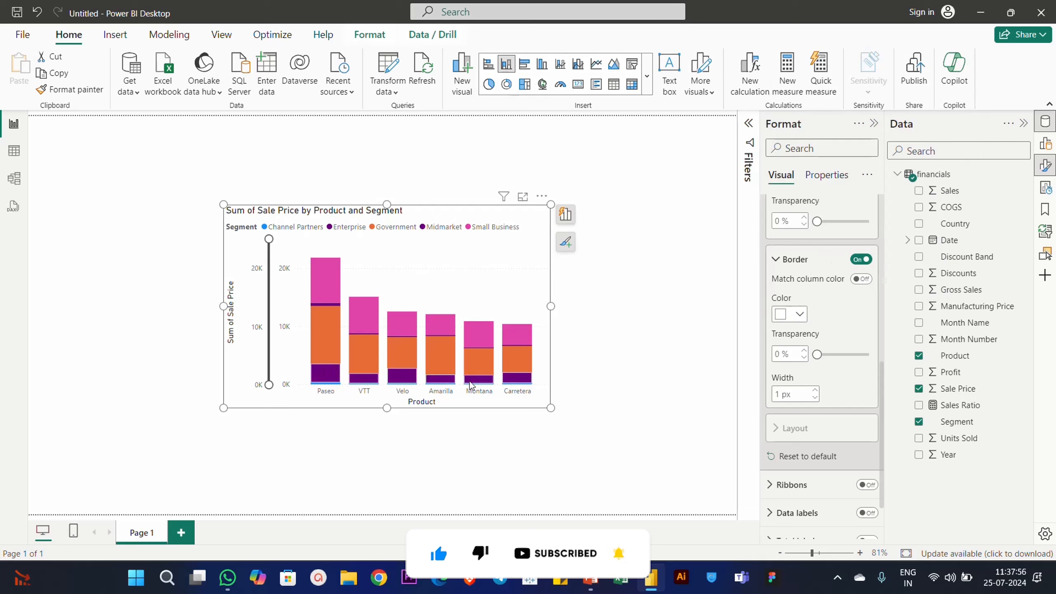
Apply the column settings to all series, turn on their border and make it white.
scroll(826, 358, up, 5)
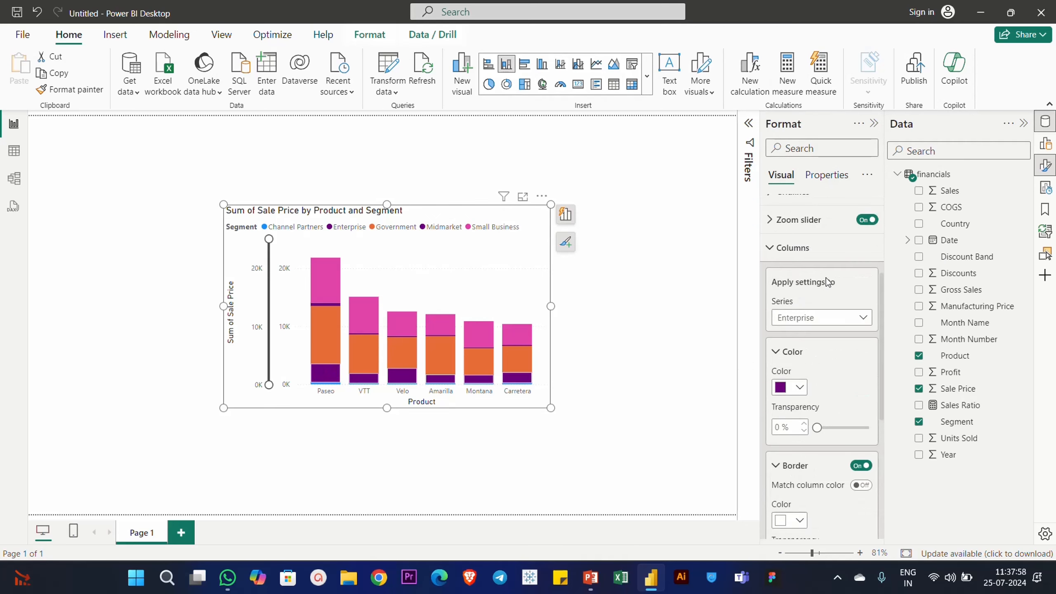
click(807, 318)
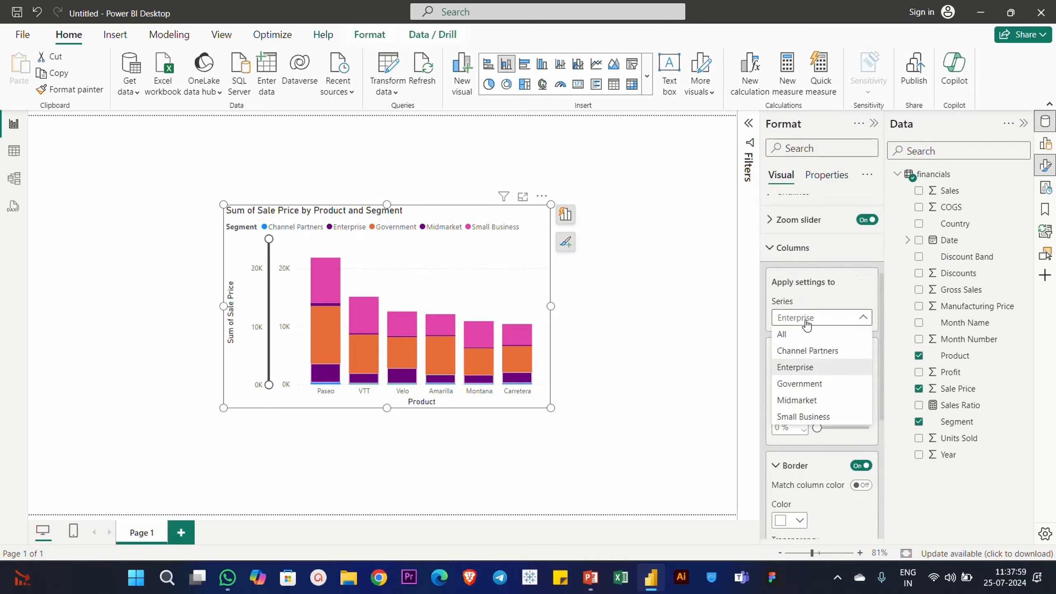
click(792, 337)
scroll(816, 356, down, 2)
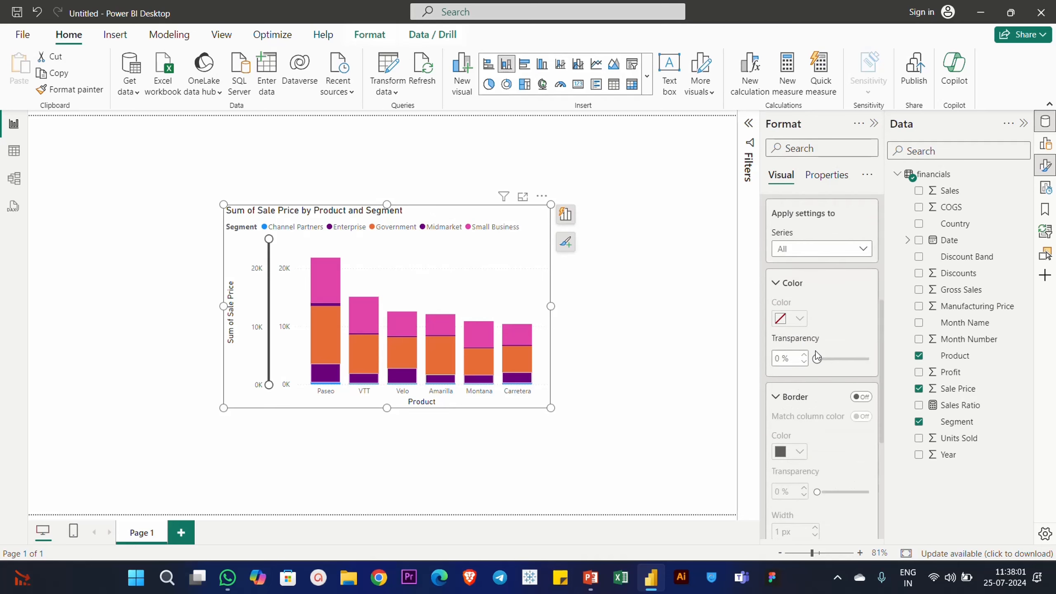
click(861, 396)
click(799, 451)
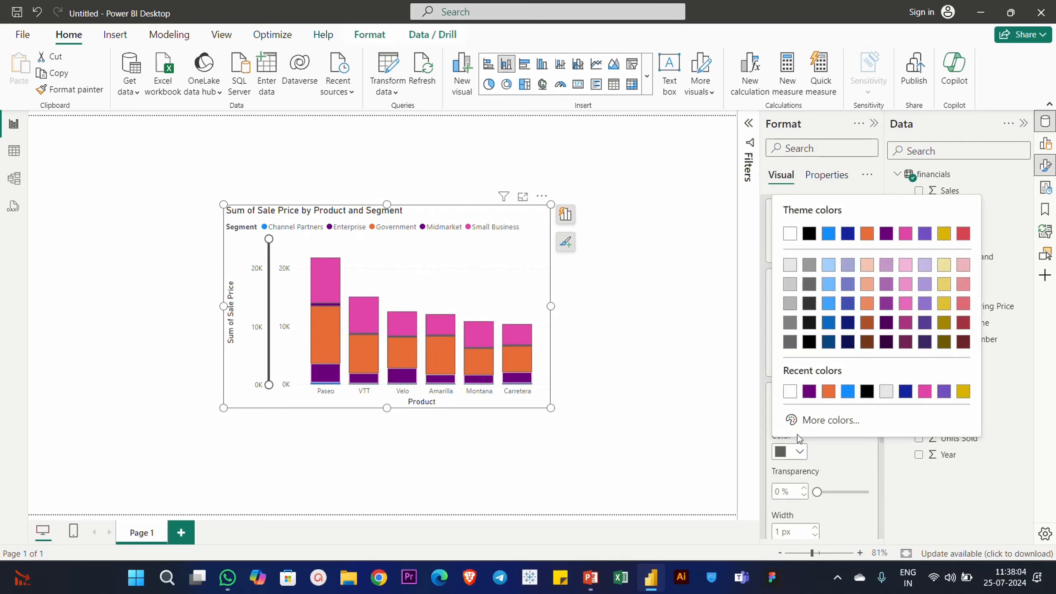
click(790, 391)
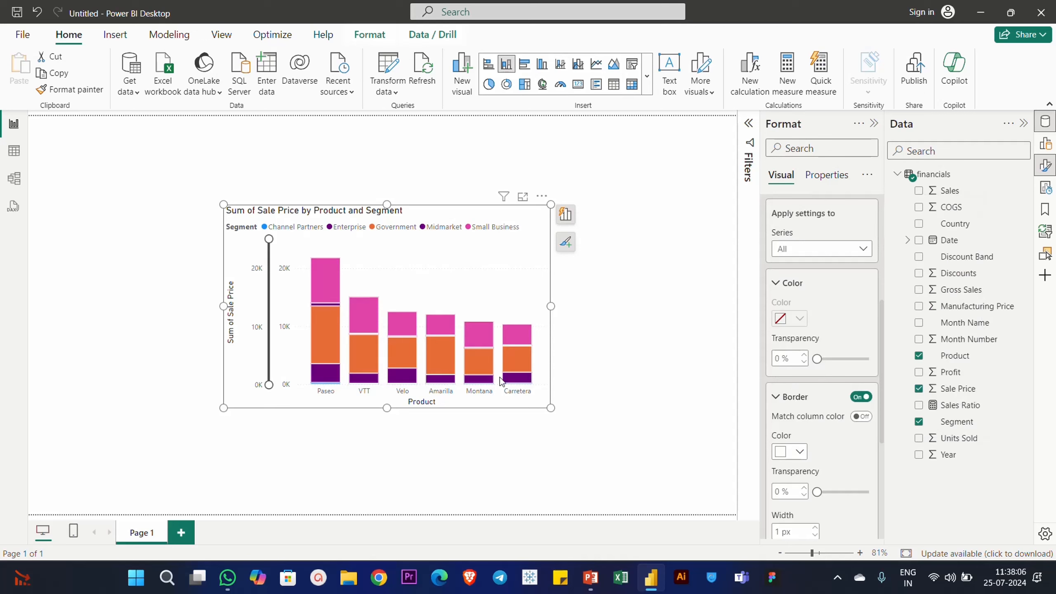
Try out the reverse order option in the column layout settings and switch it back off.
scroll(815, 336, down, 5)
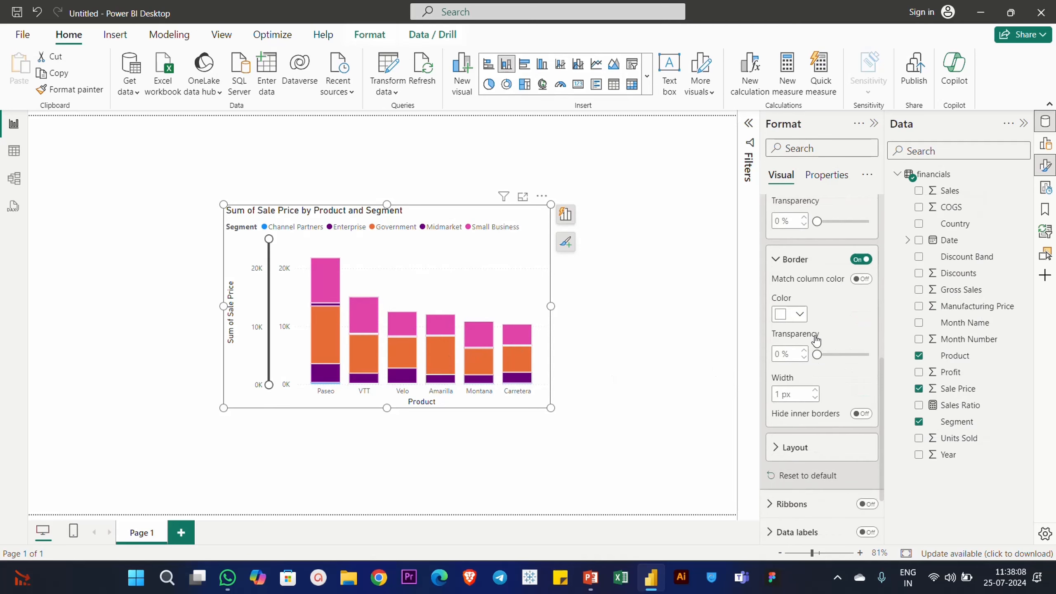
scroll(821, 333, up, 2)
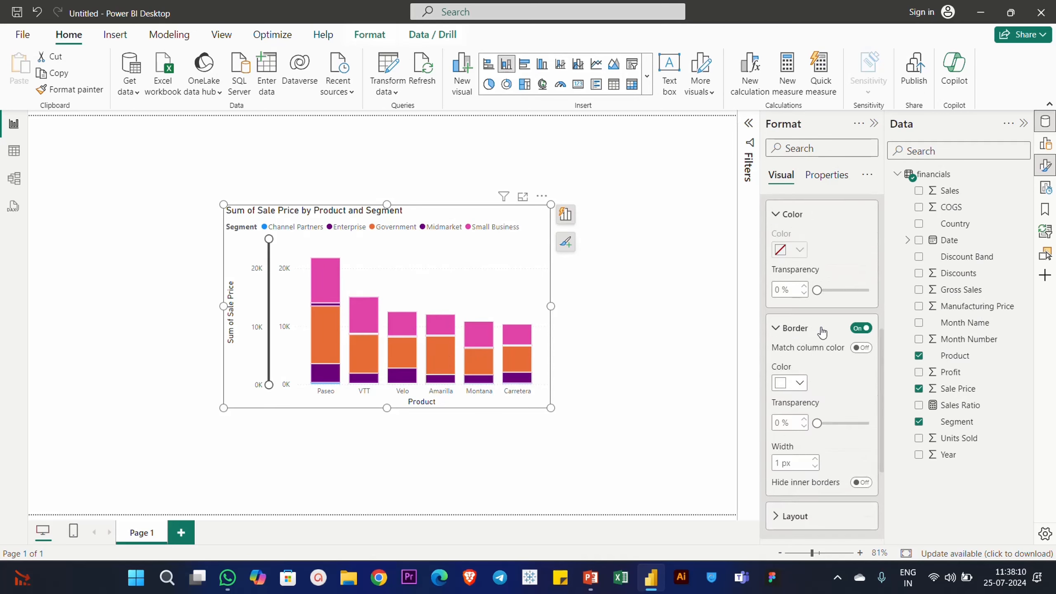
scroll(812, 336, down, 3)
click(798, 357)
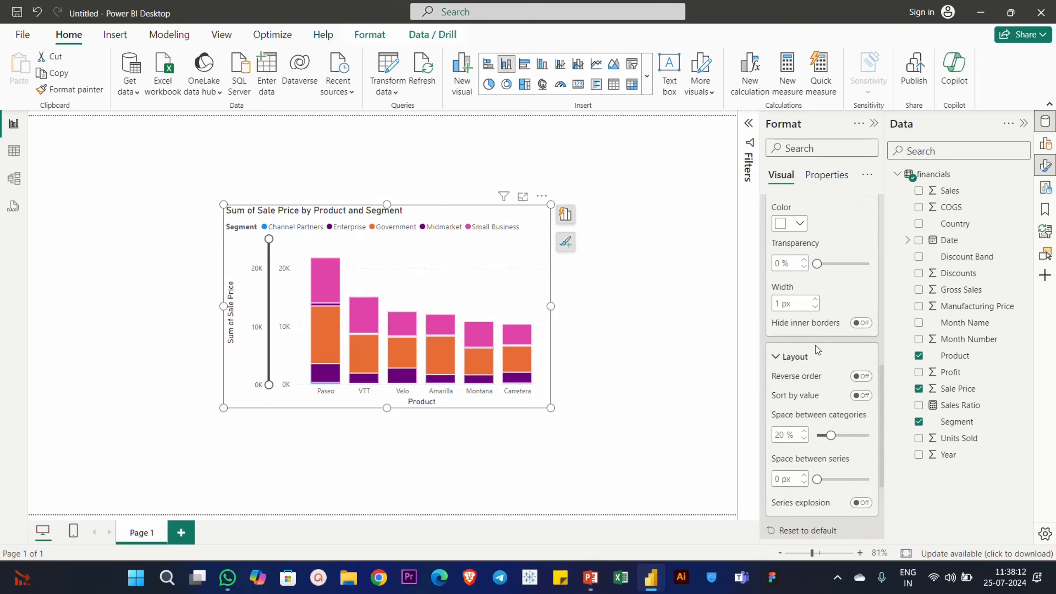
scroll(816, 349, down, 2)
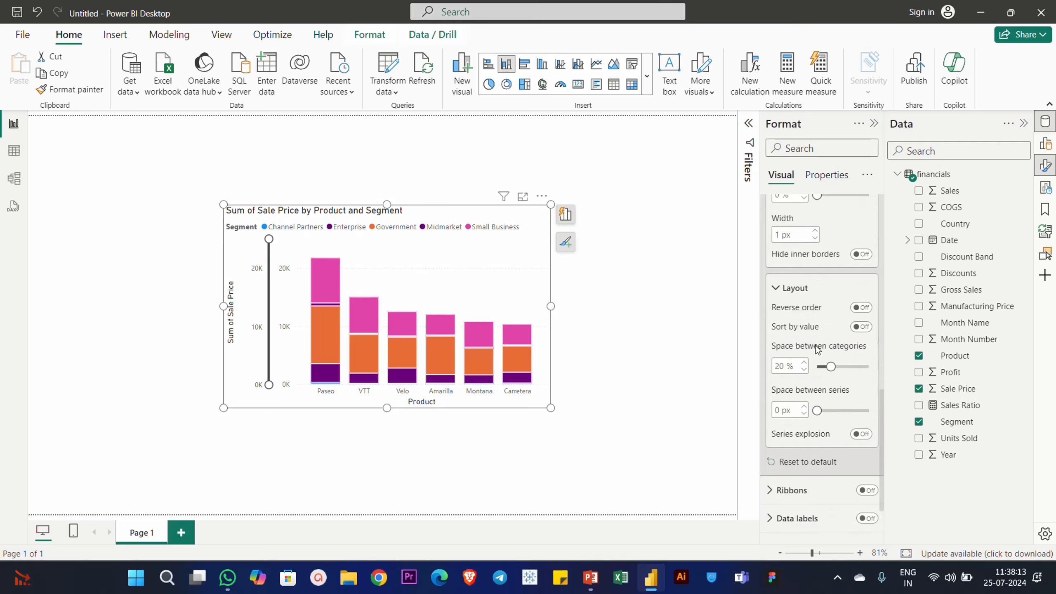
click(860, 308)
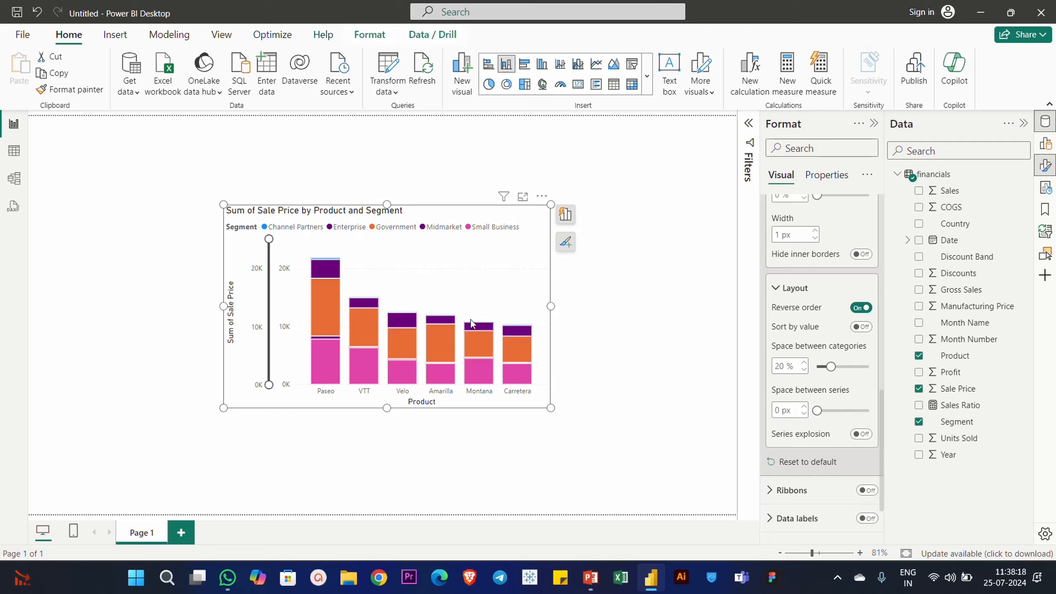
click(860, 307)
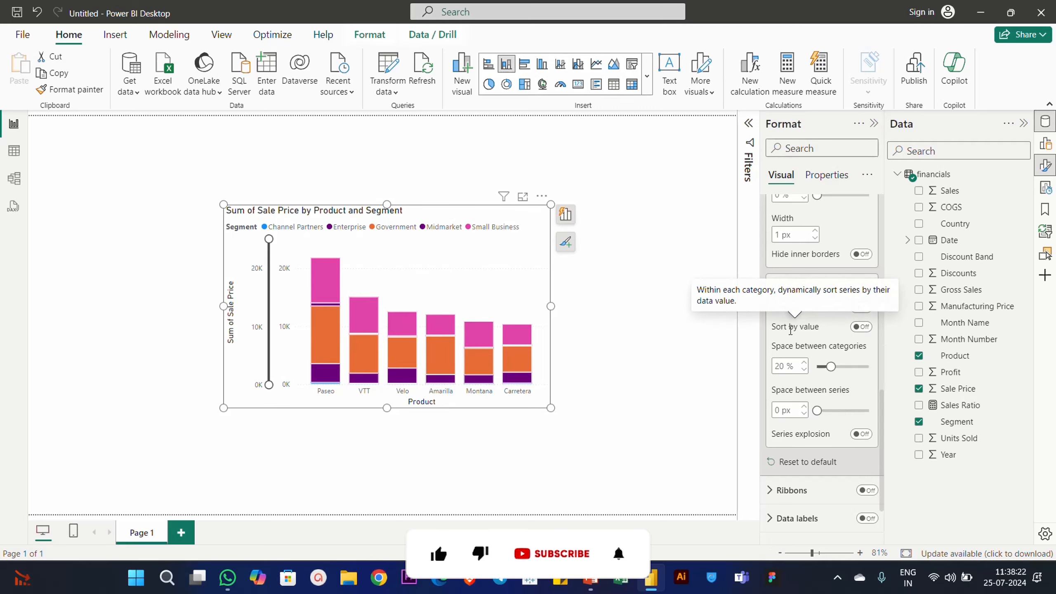
Sort the stacked series by value and set the spacing to 36% between categories and 5 px between series.
click(860, 328)
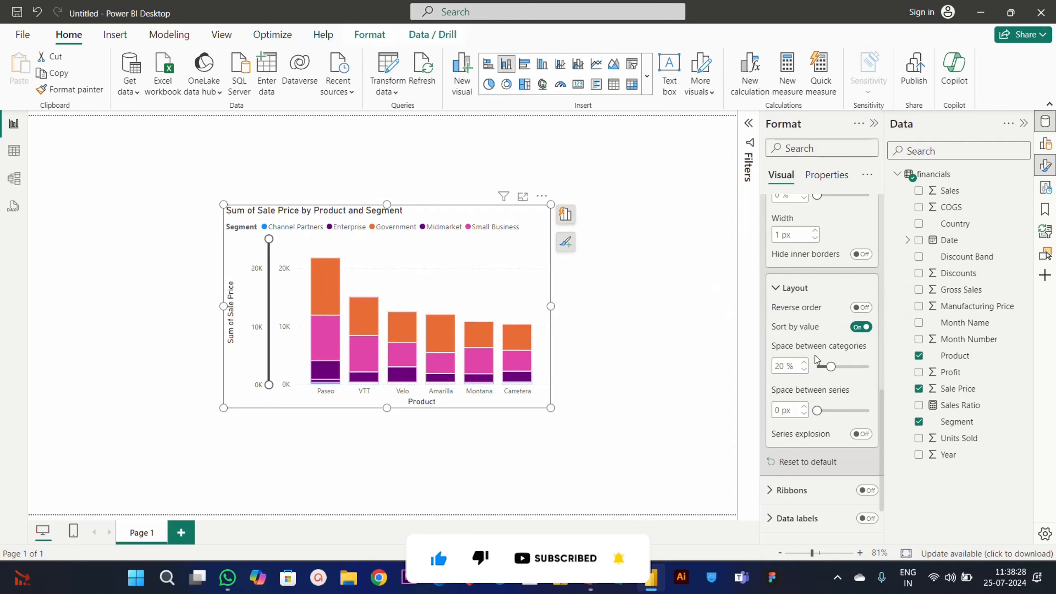
mouse_move(833, 366)
mouse_down()
mouse_move(858, 365)
mouse_move(842, 366)
mouse_up()
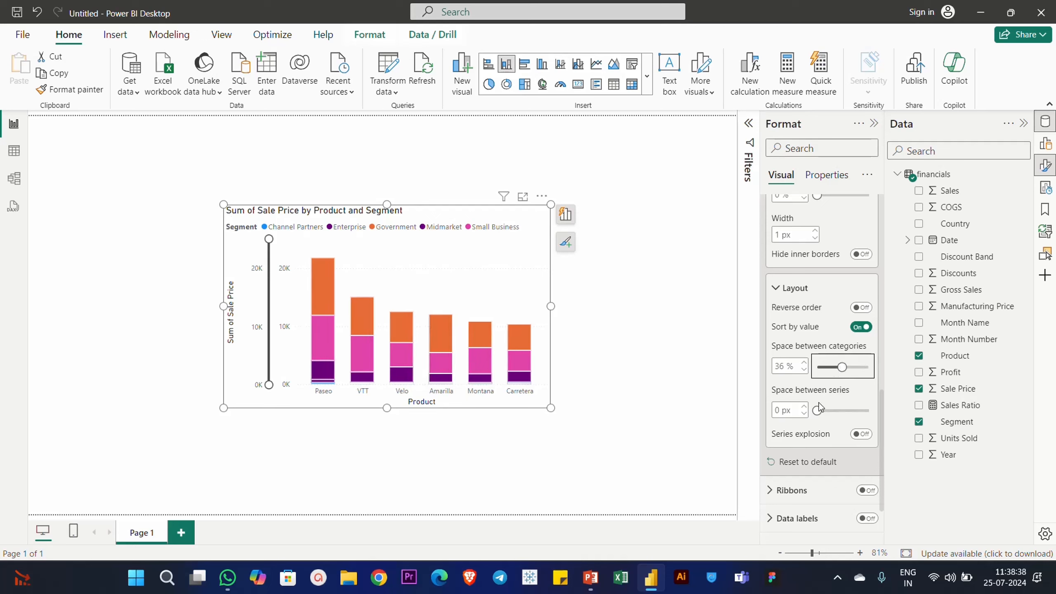
double_click(776, 410)
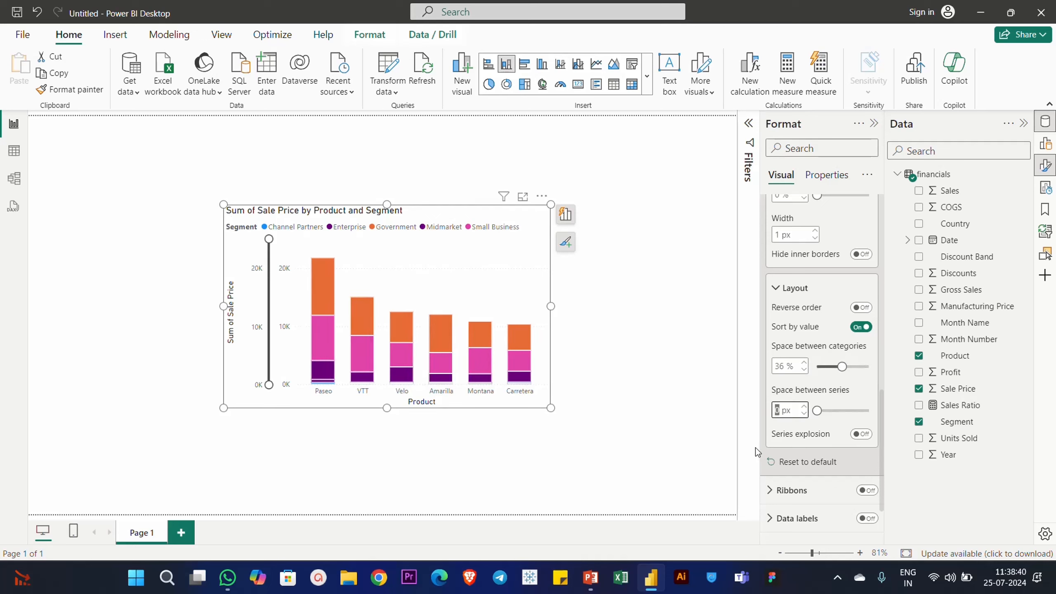
text(5)
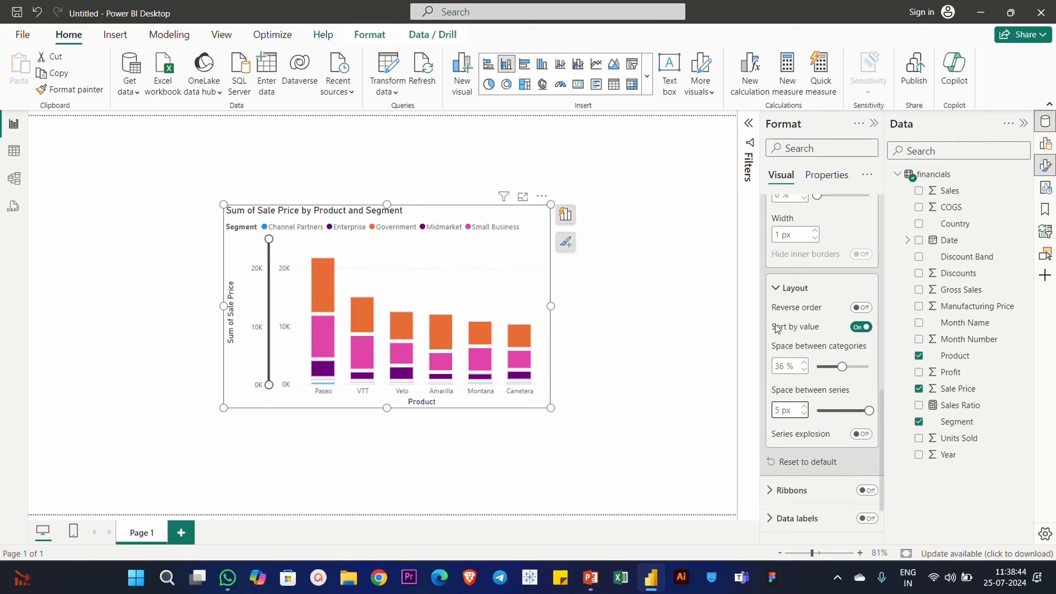
Turn off the column border for all series and set the space between series to 1 px.
scroll(816, 310, up, 5)
scroll(835, 362, down, 3)
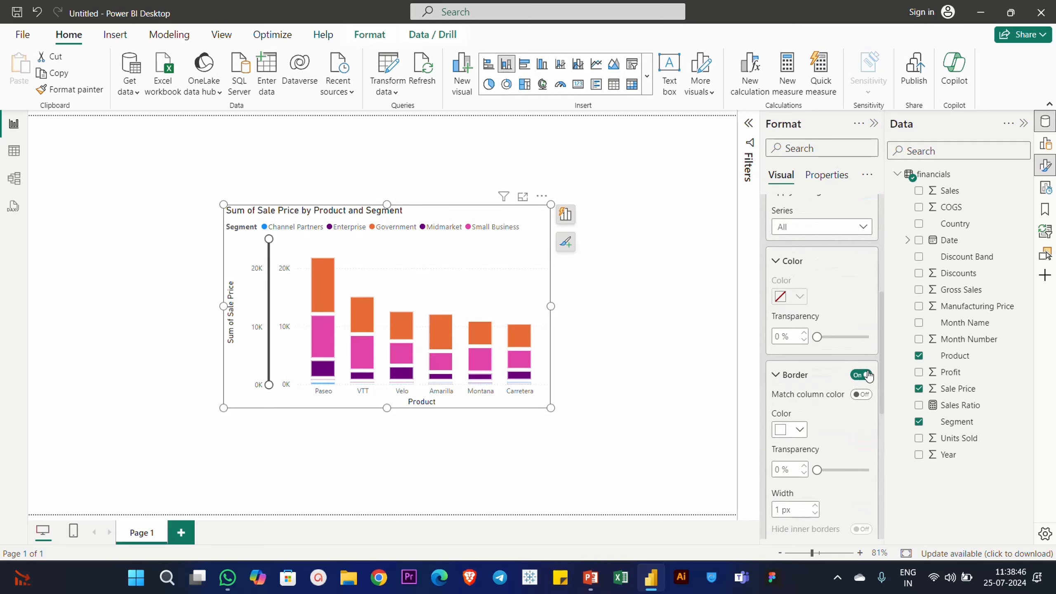
click(868, 375)
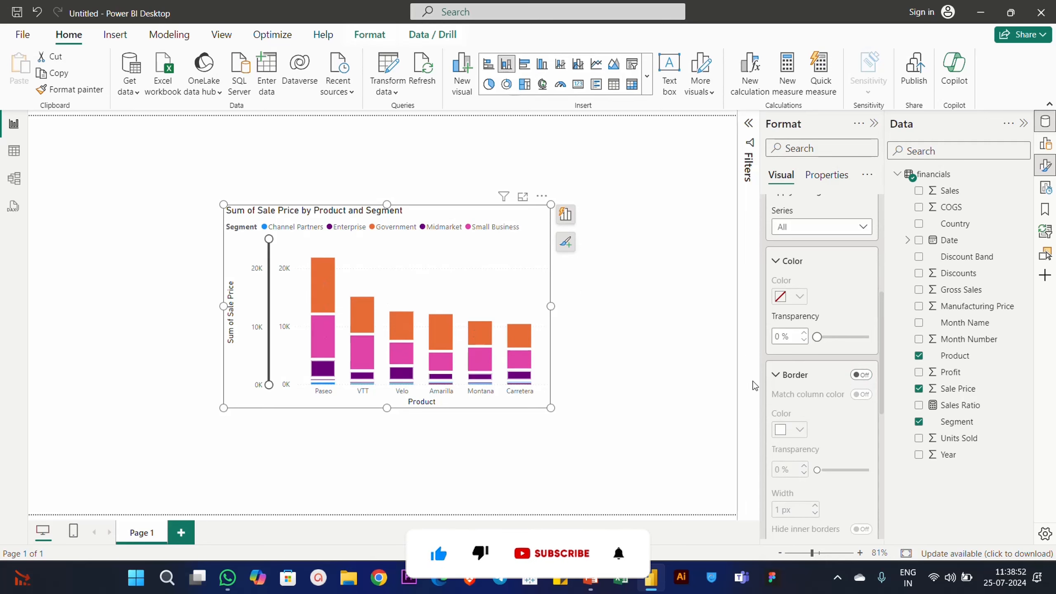
scroll(760, 365, down, 5)
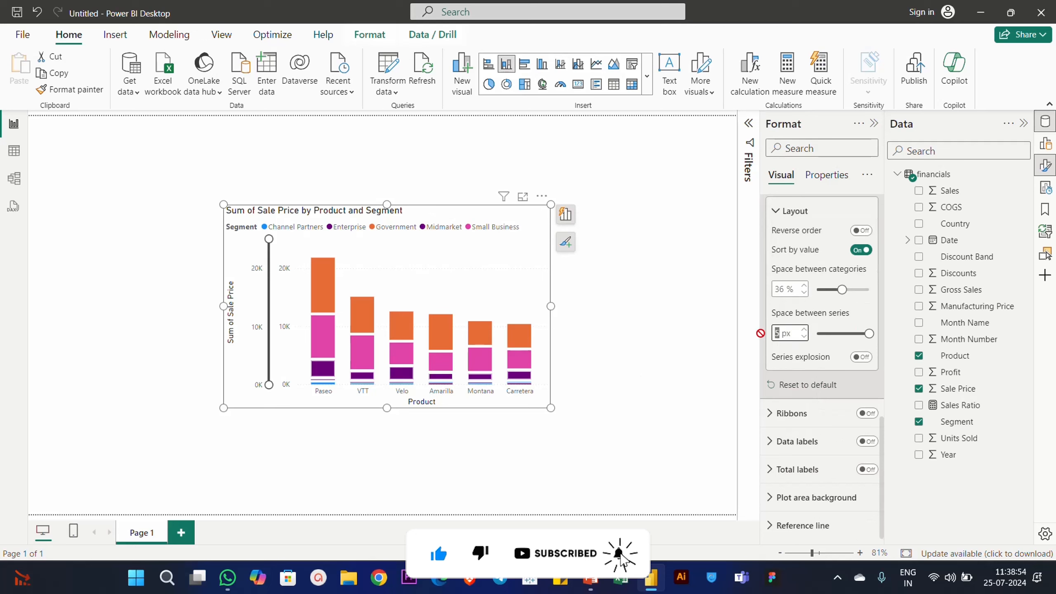
text(1)
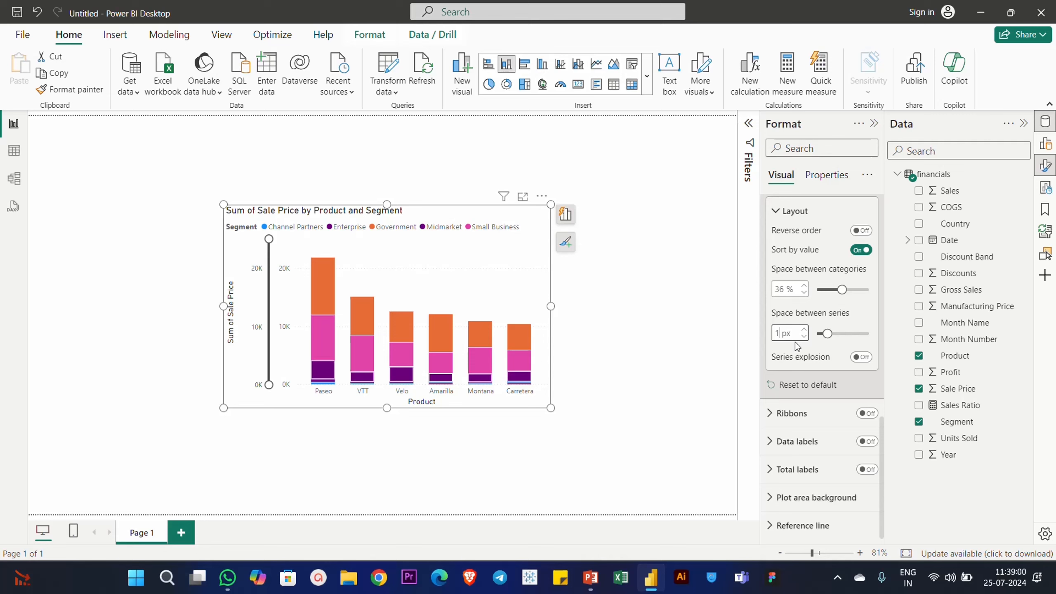
Toggle series explosion on and off to compare the column layouts, leaving it off.
click(861, 356)
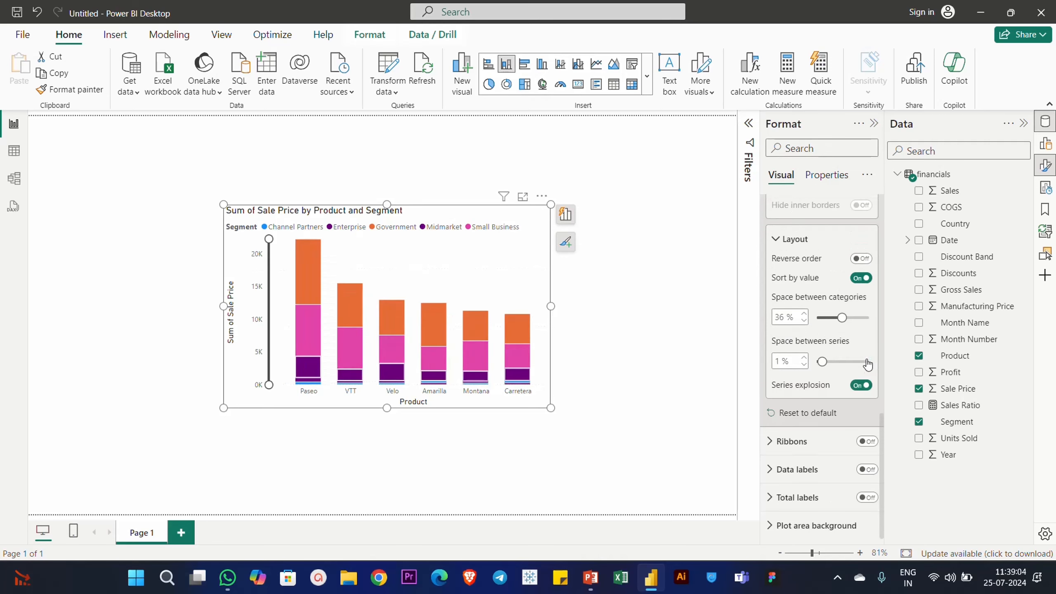
click(854, 386)
click(866, 387)
click(861, 387)
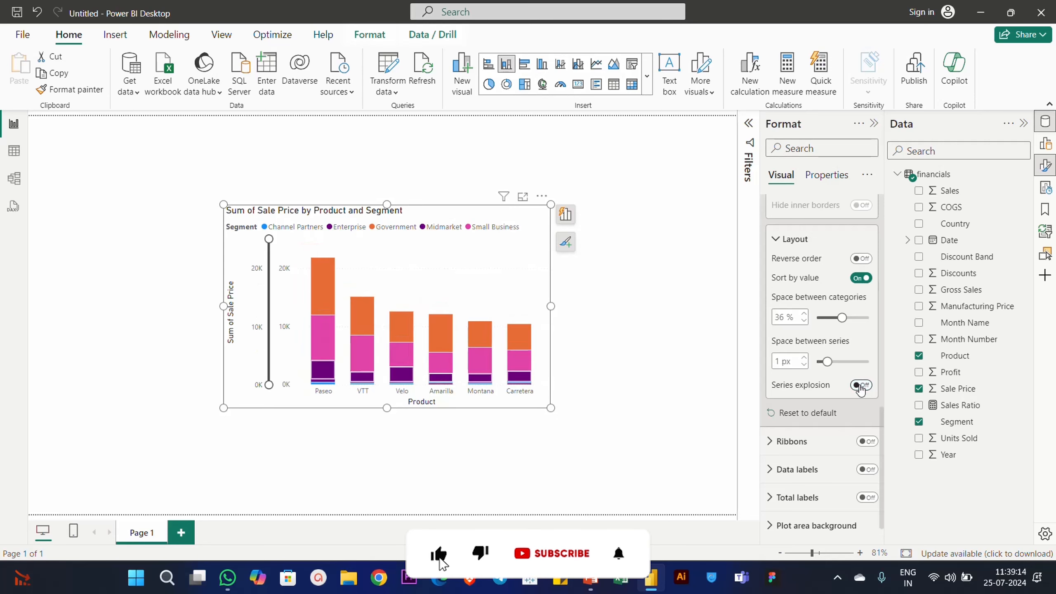
click(864, 386)
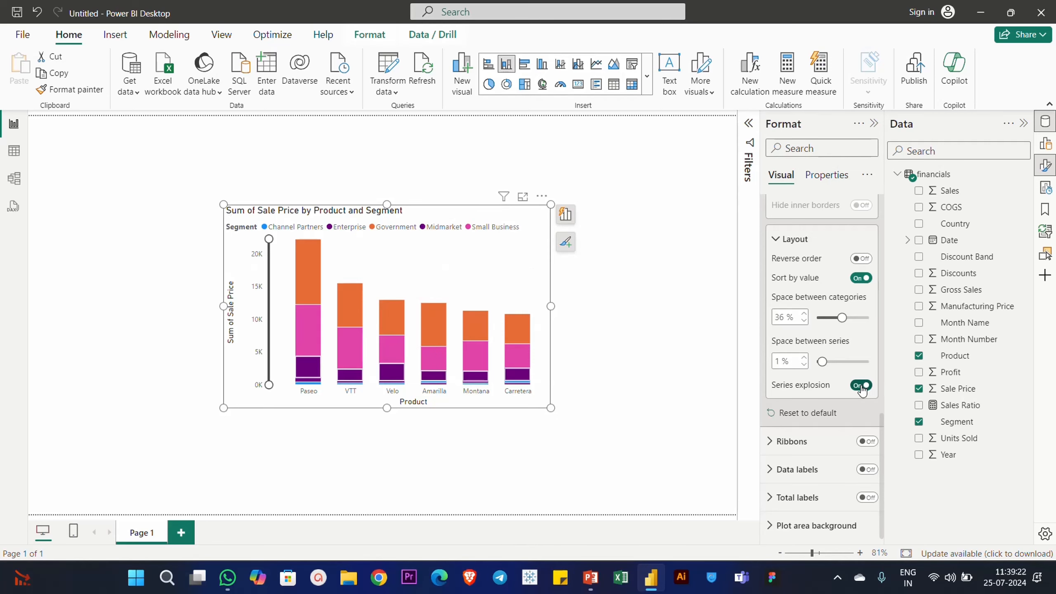
click(861, 387)
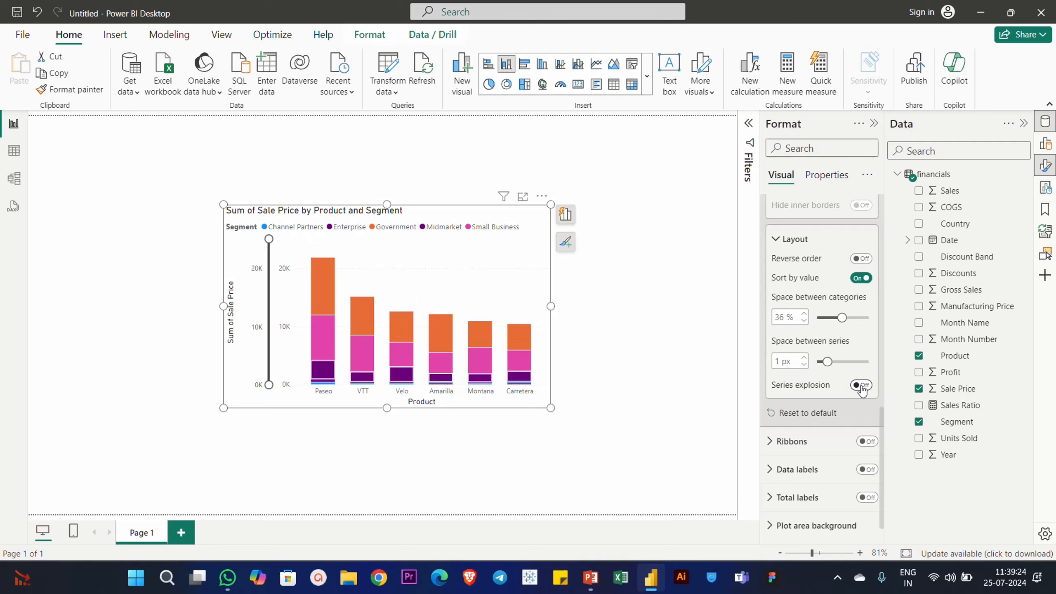
click(861, 388)
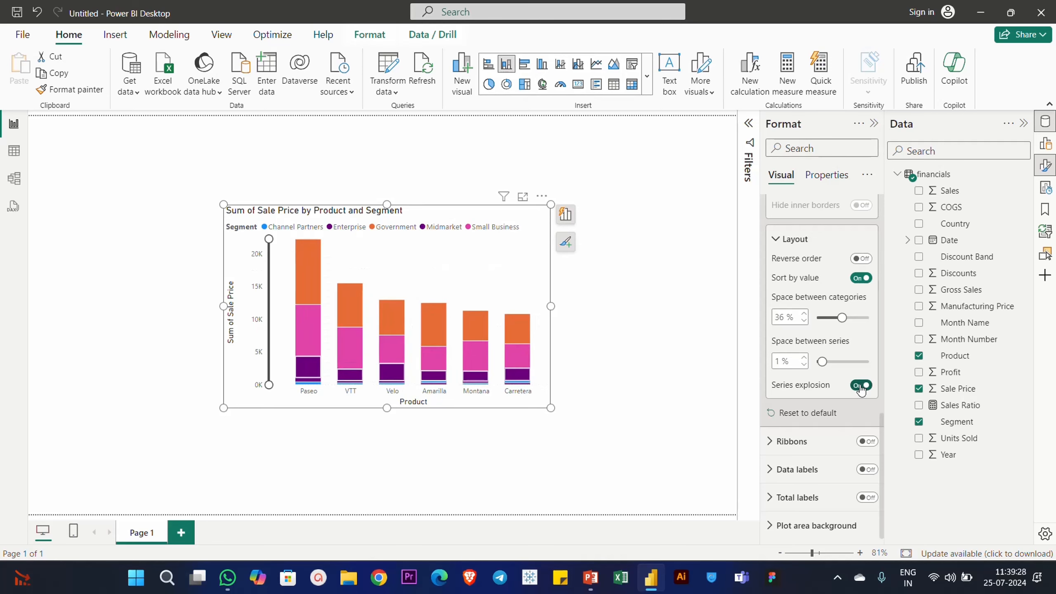
click(860, 387)
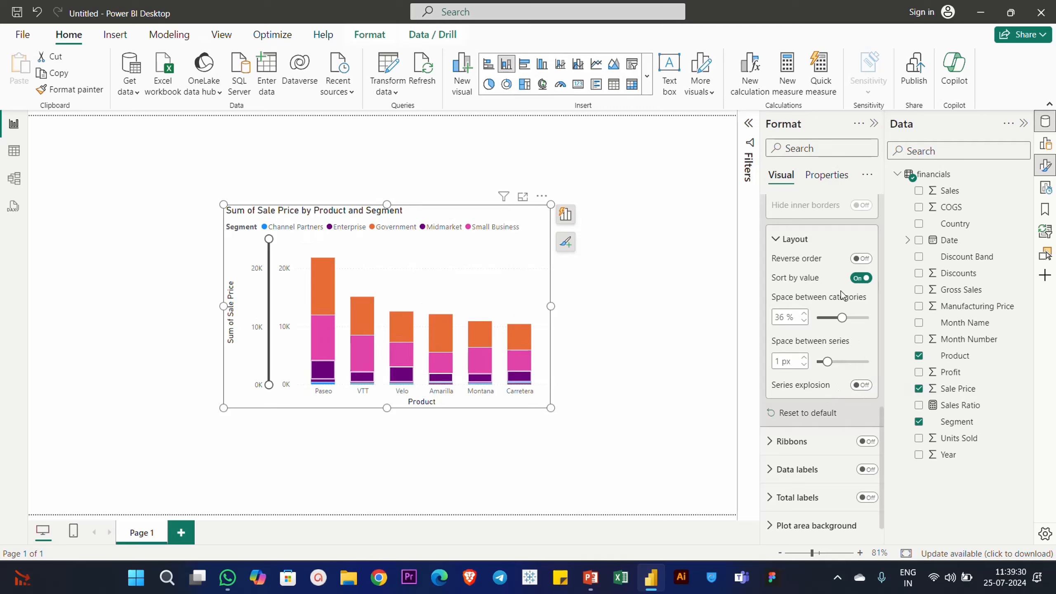
Collapse the column settings and turn on ribbons for the stacked column chart.
scroll(840, 290, up, 10)
click(825, 384)
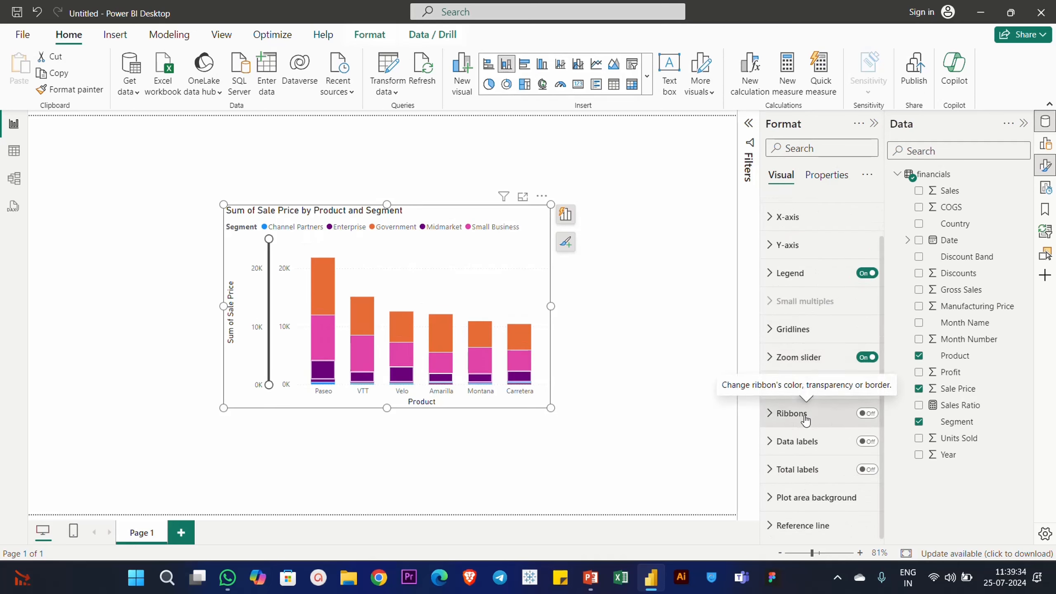
click(868, 414)
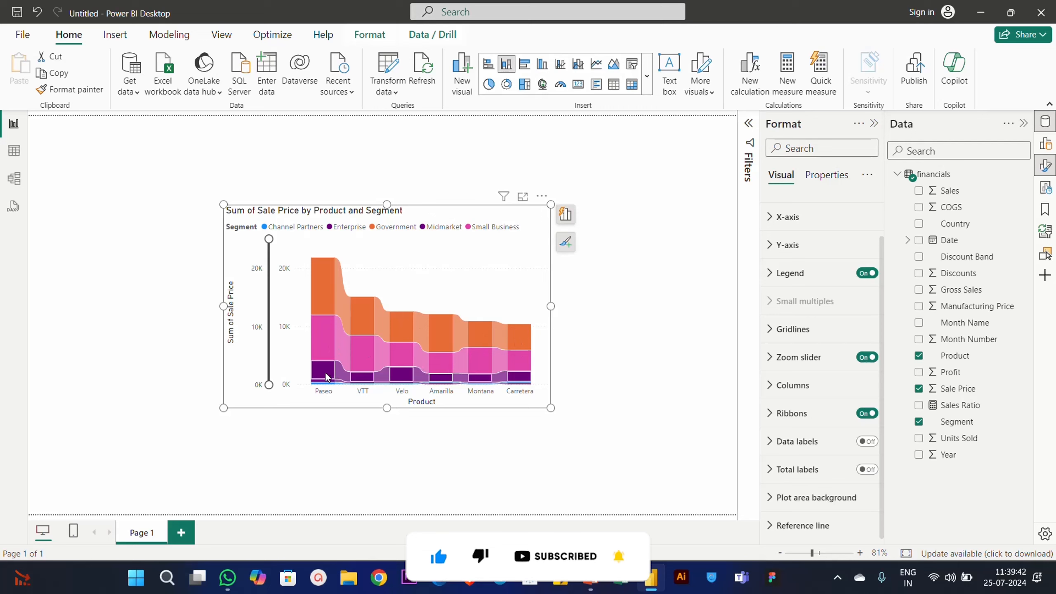
Try out a white border on the ribbons of all series and switch the ribbon border back off.
click(777, 413)
scroll(782, 399, down, 5)
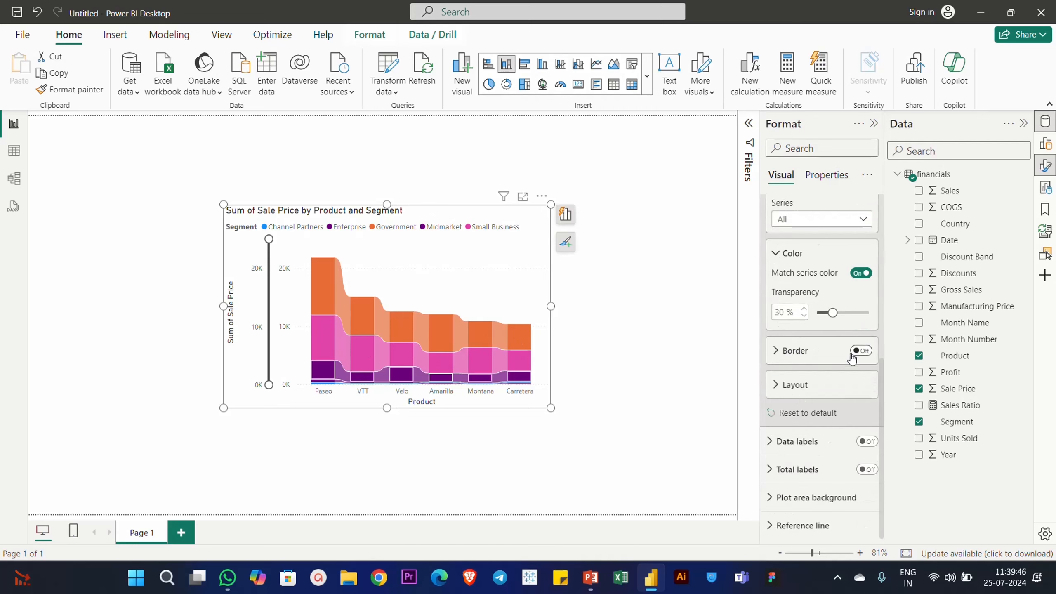
scroll(852, 359, up, 2)
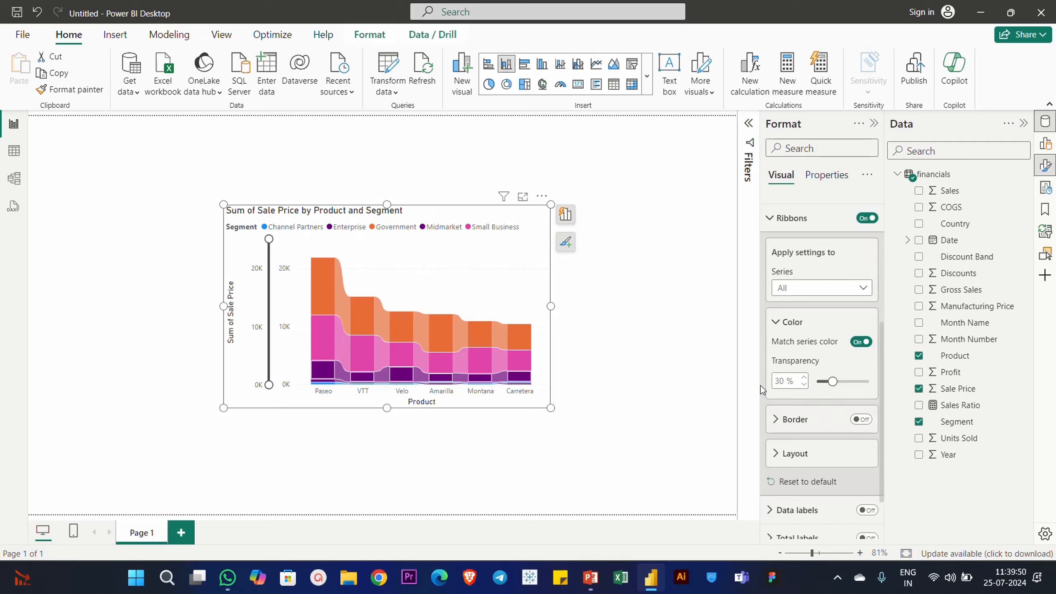
click(859, 419)
scroll(848, 399, down, 2)
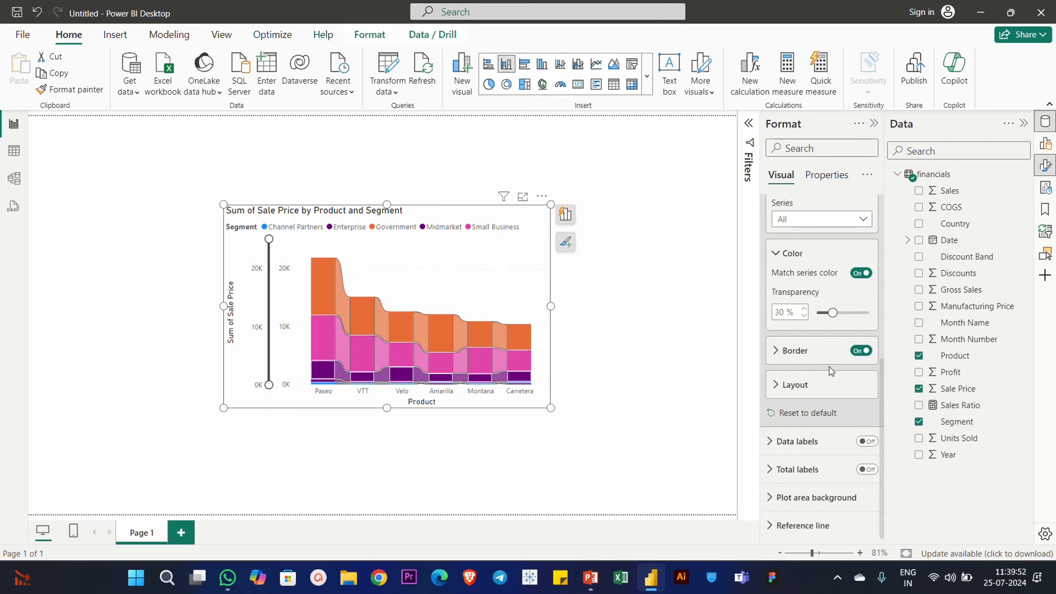
click(801, 362)
click(799, 405)
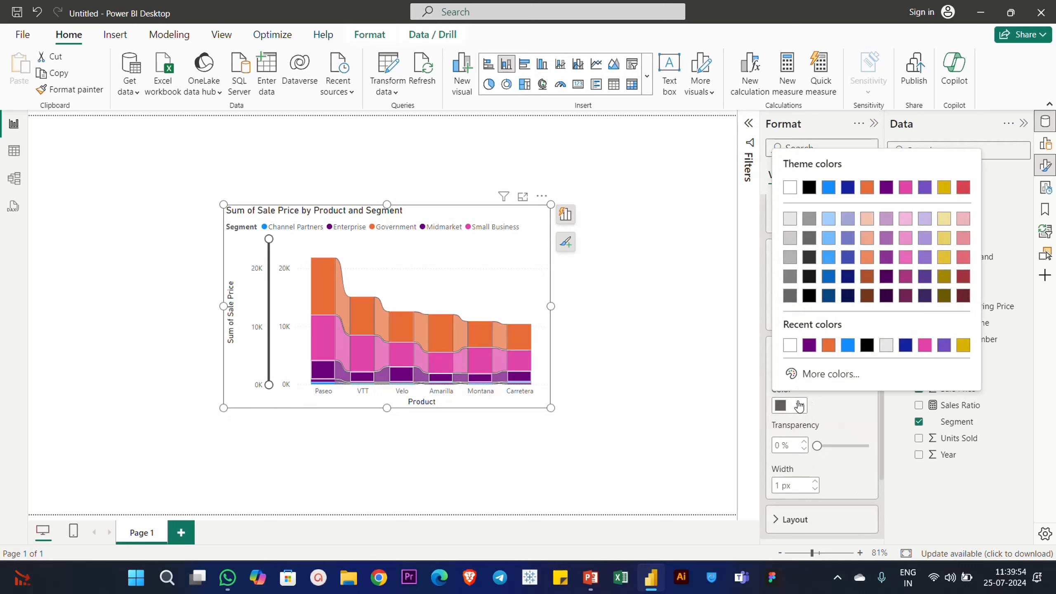
click(791, 345)
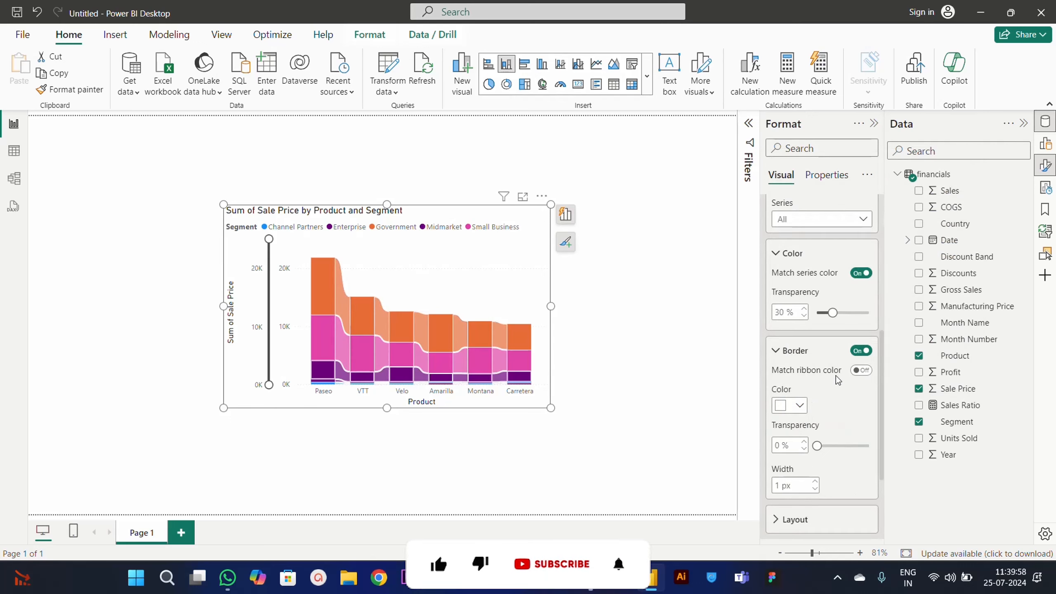
click(859, 350)
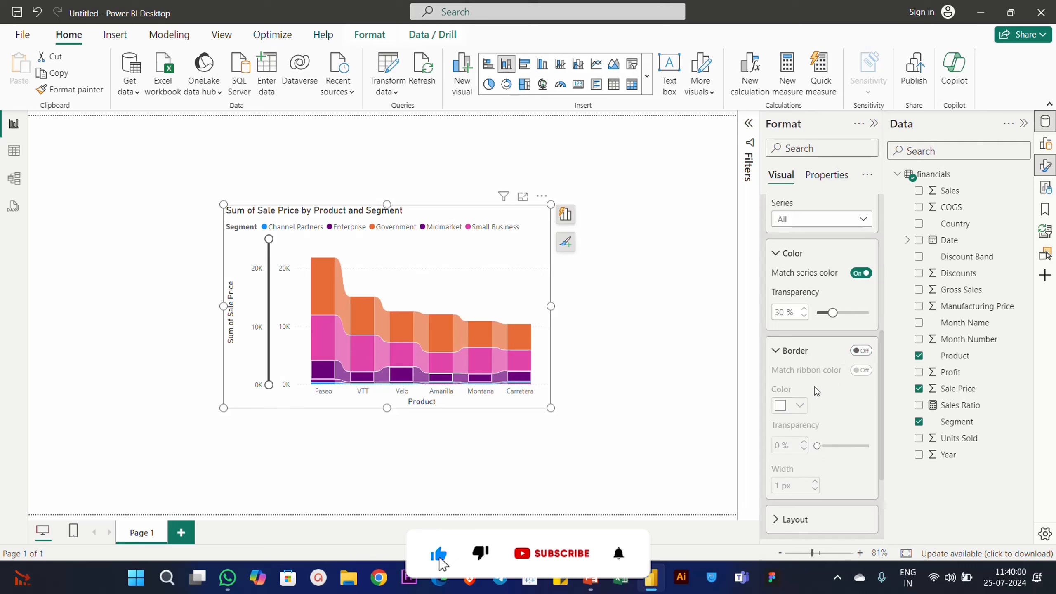
Set the space between ribbons and columns to 12% in the ribbon layout settings.
scroll(818, 384, down, 3)
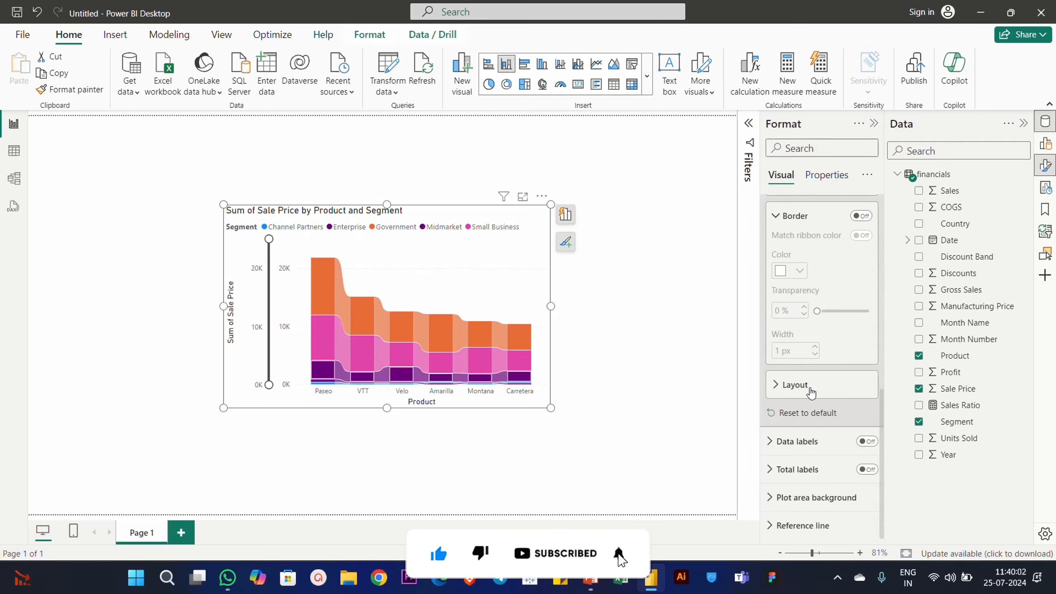
click(810, 390)
drag(816, 424, 843, 427)
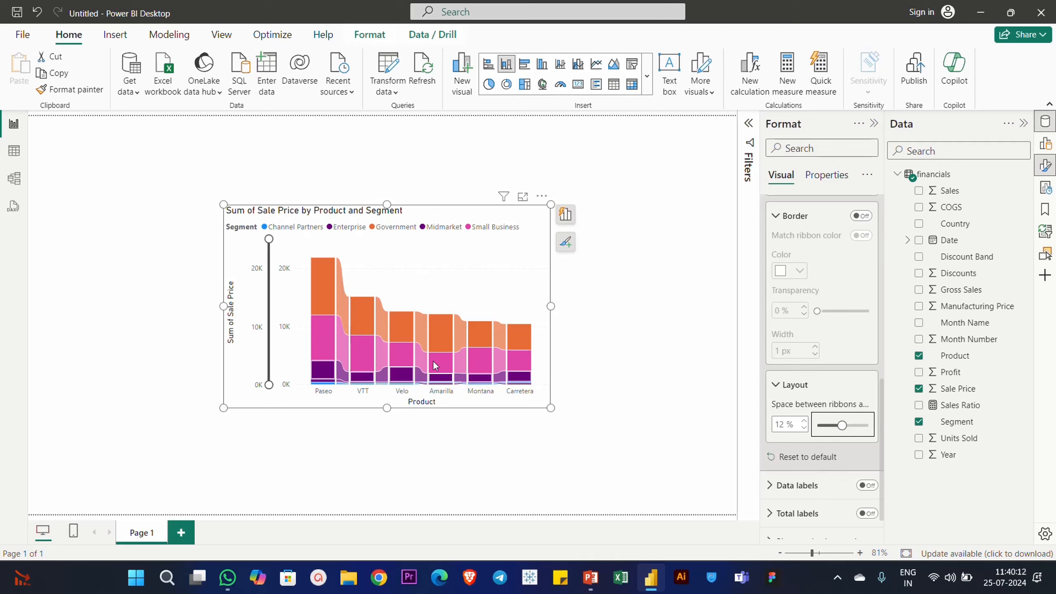
Remove the space between the ribbons and columns, and turn on data labels for the chart.
drag(842, 425, 821, 425)
click(796, 384)
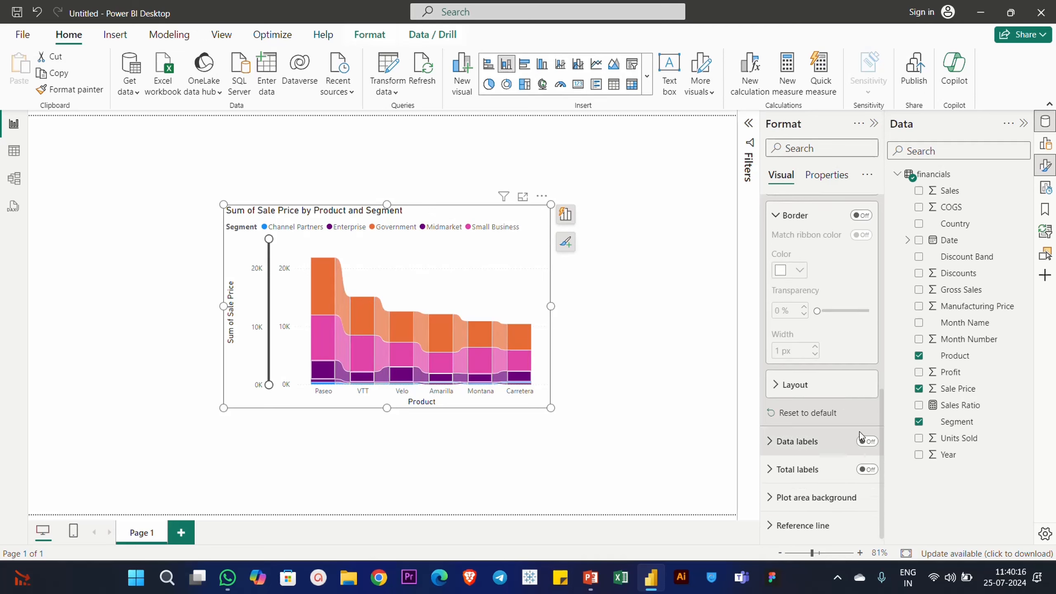
click(866, 440)
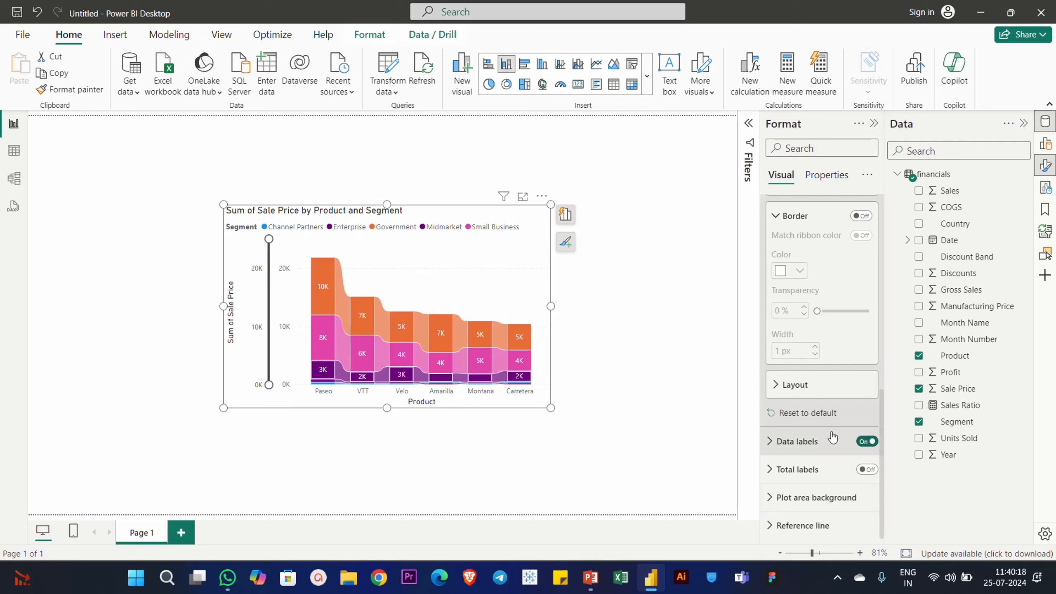
Toggle overflow text on and off in the data label options to compare the labels, leaving it off.
click(802, 442)
scroll(802, 366, down, 5)
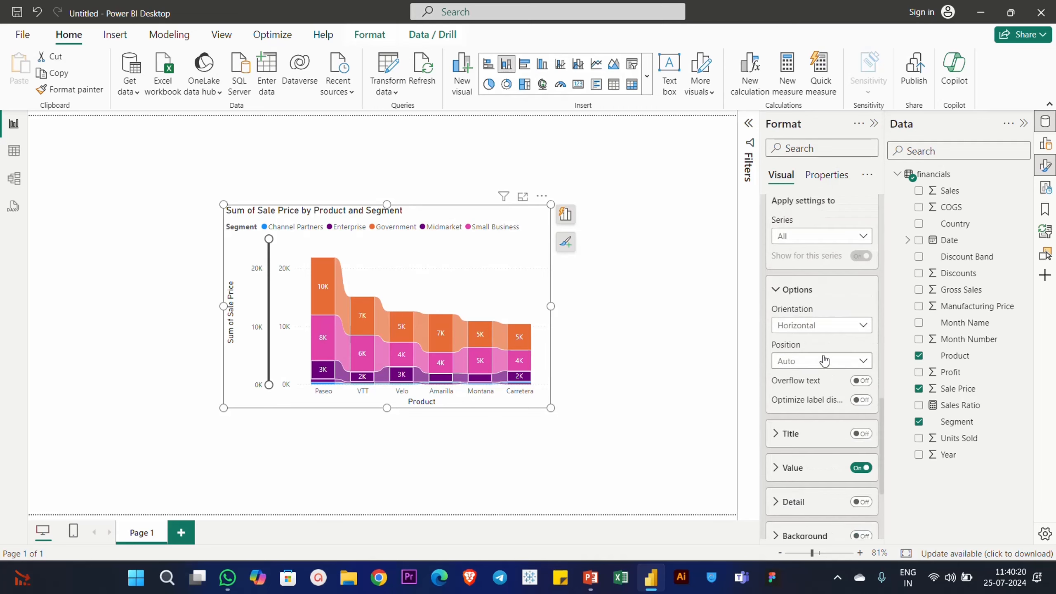
scroll(823, 349, down, 3)
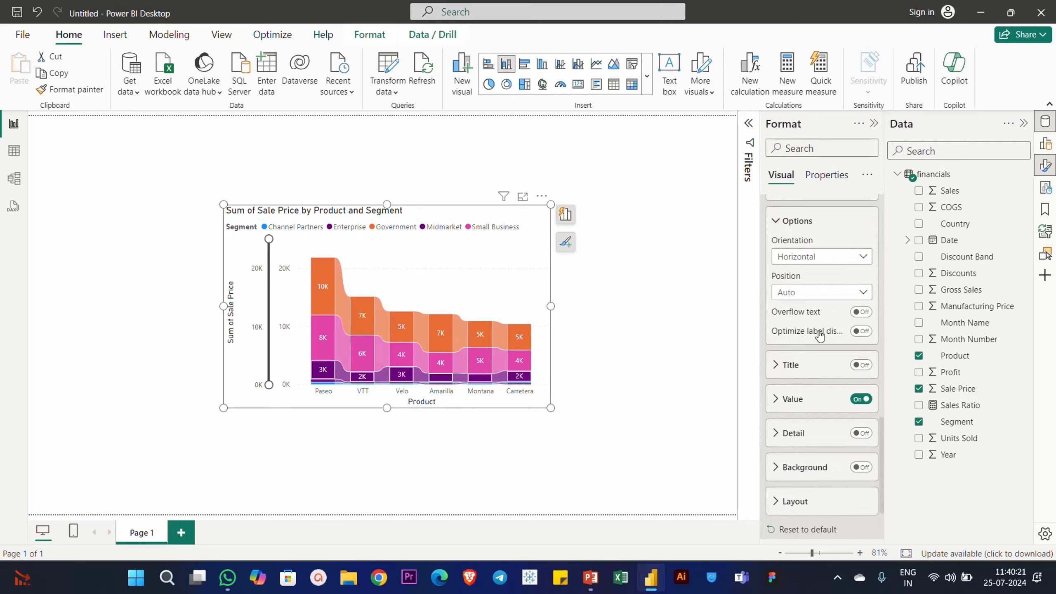
click(863, 314)
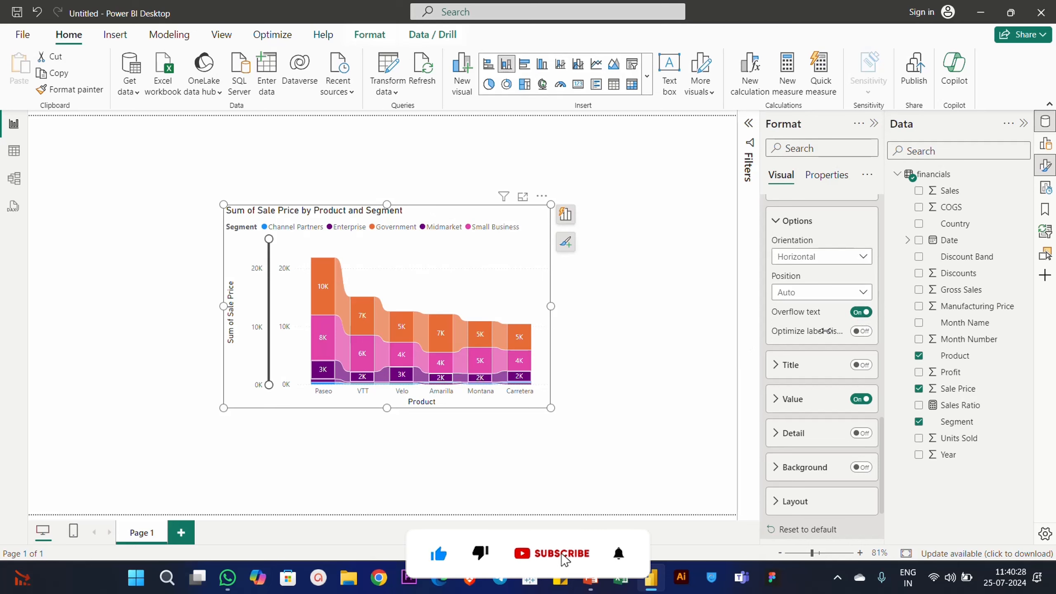
click(860, 312)
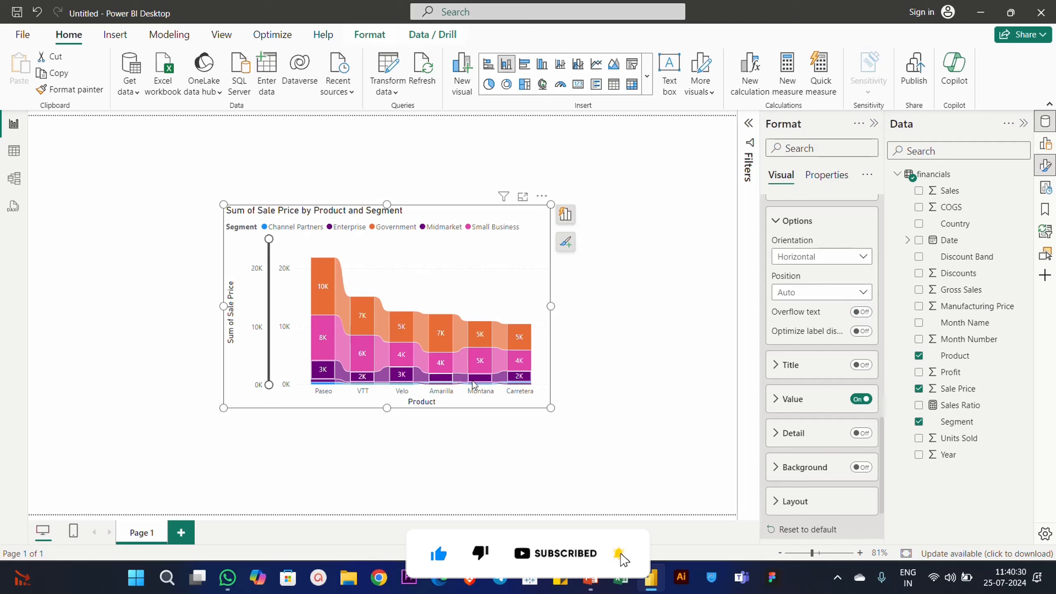
click(863, 315)
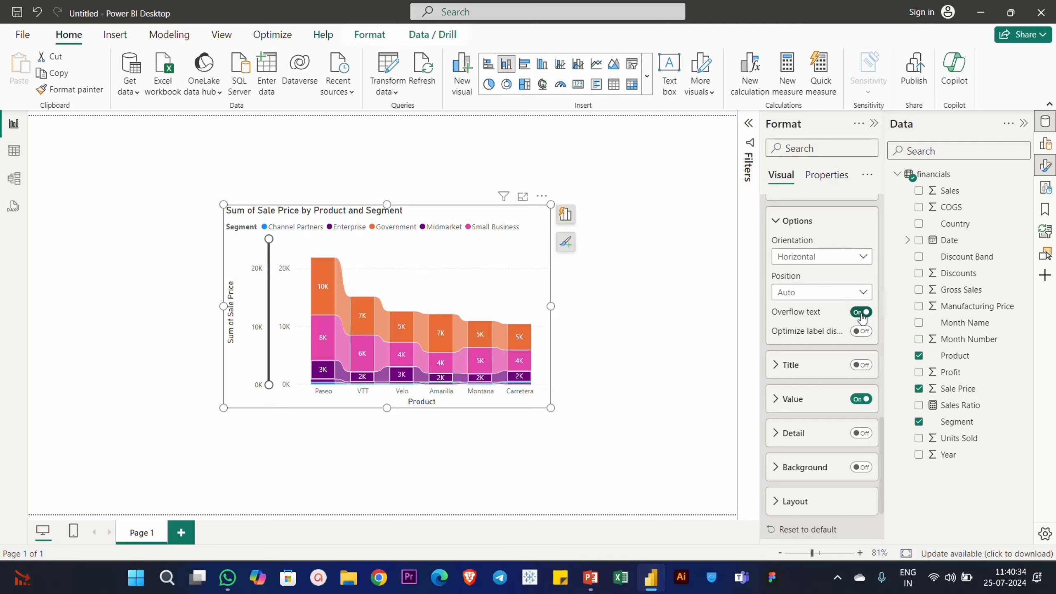
click(861, 315)
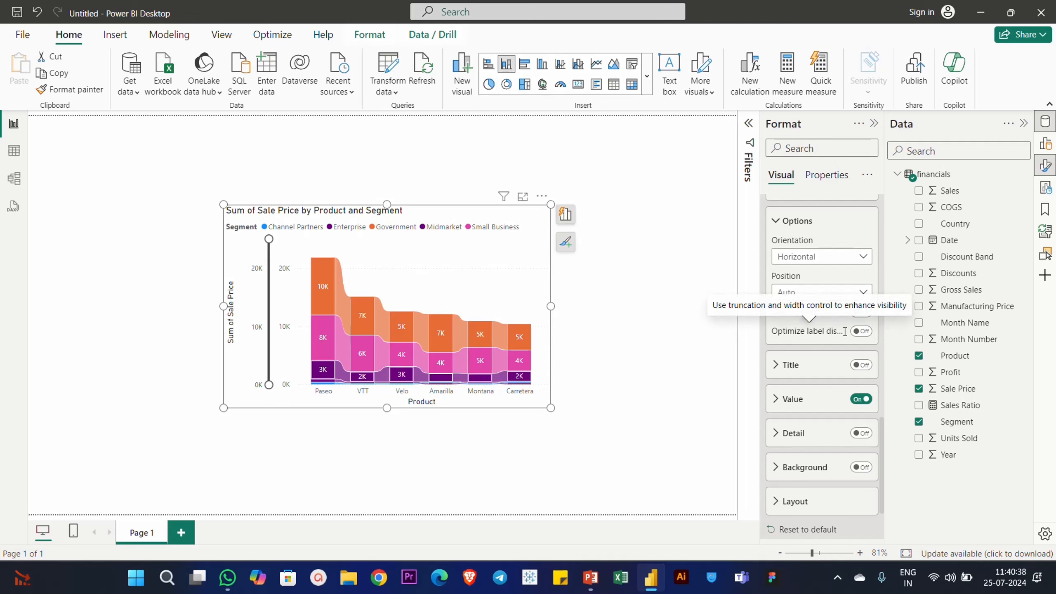
Try out optimized label display with a maximum width of 100 px and switch it back off.
click(861, 332)
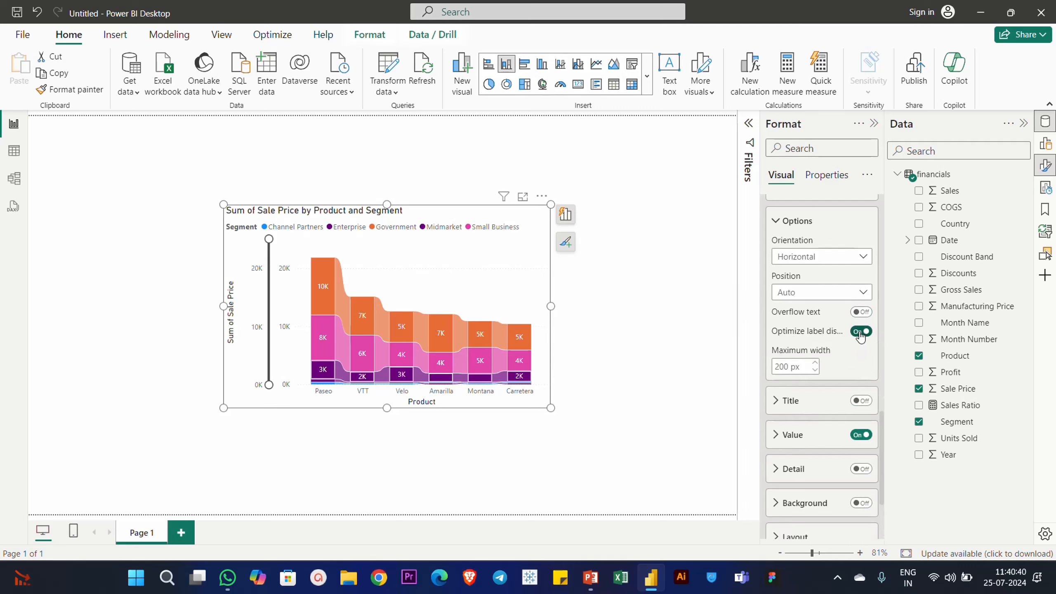
double_click(781, 366)
text(10)
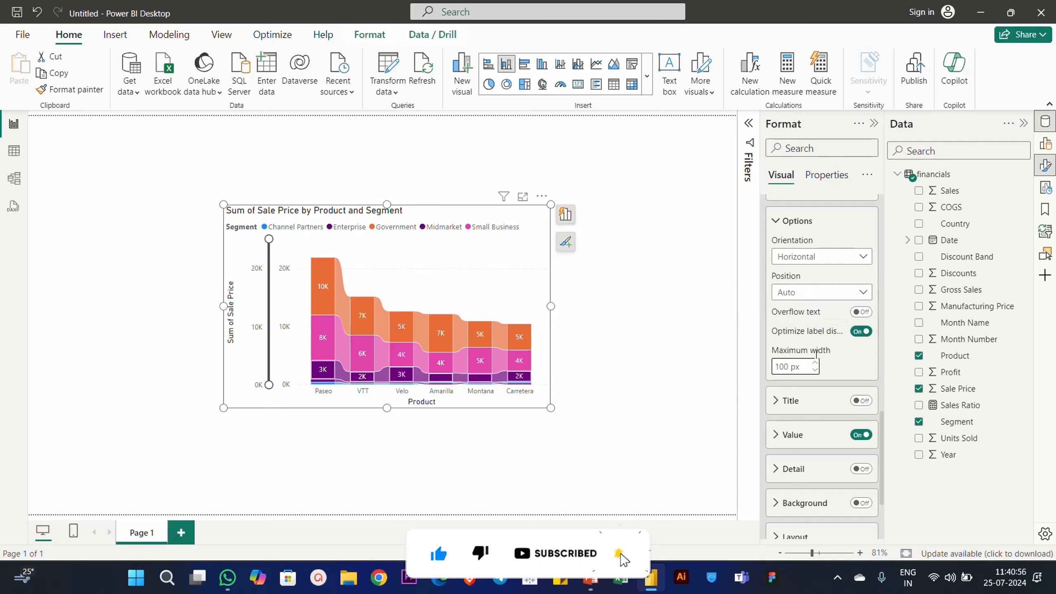
click(860, 331)
Try out the detail section of the data labels, then switch it back off and collapse it.
scroll(800, 356, down, 2)
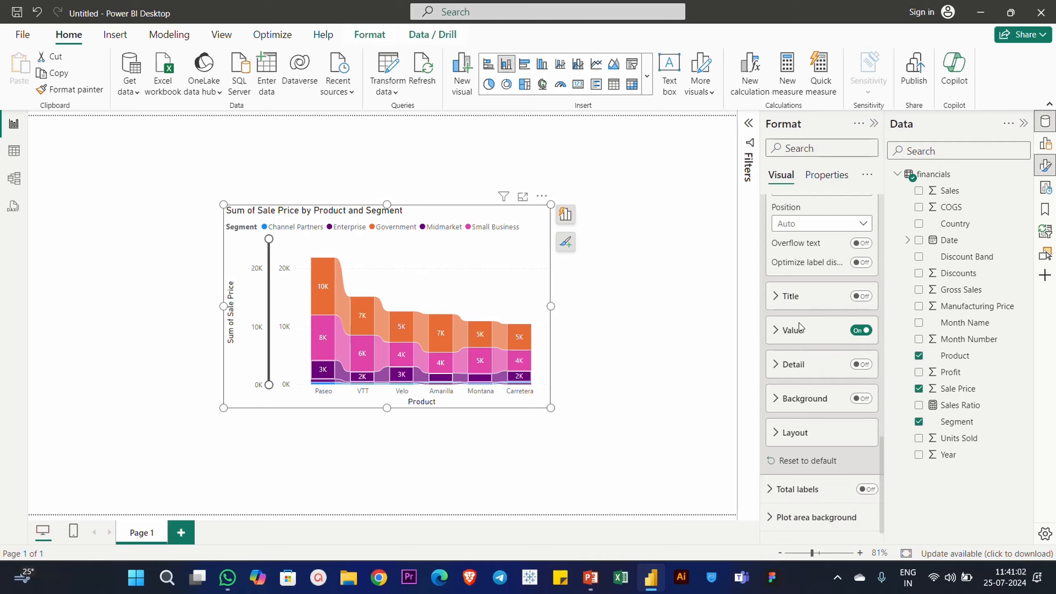
click(862, 366)
click(789, 345)
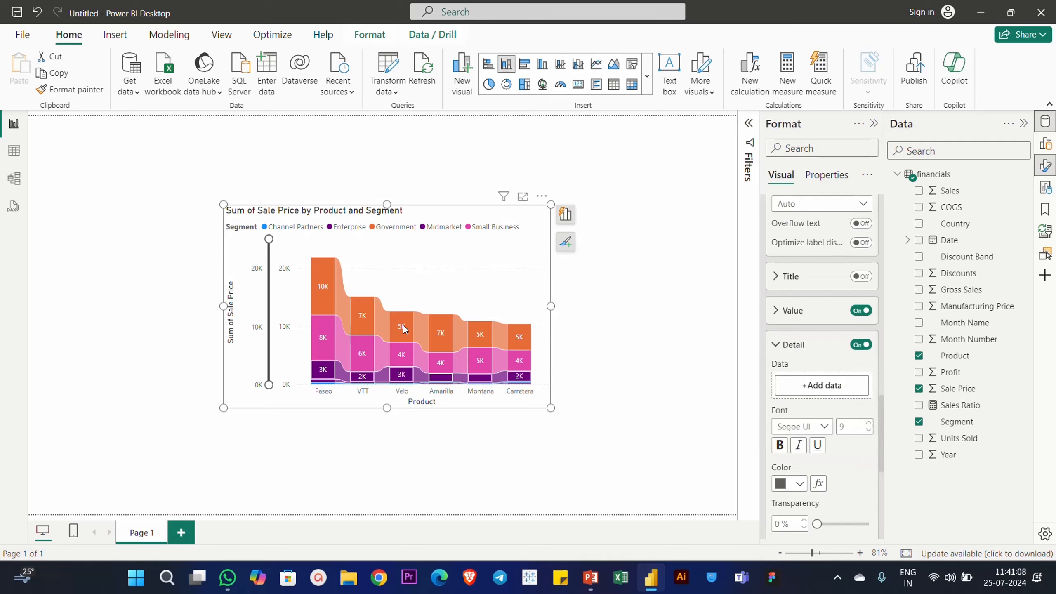
mouse_move(414, 337)
click(860, 345)
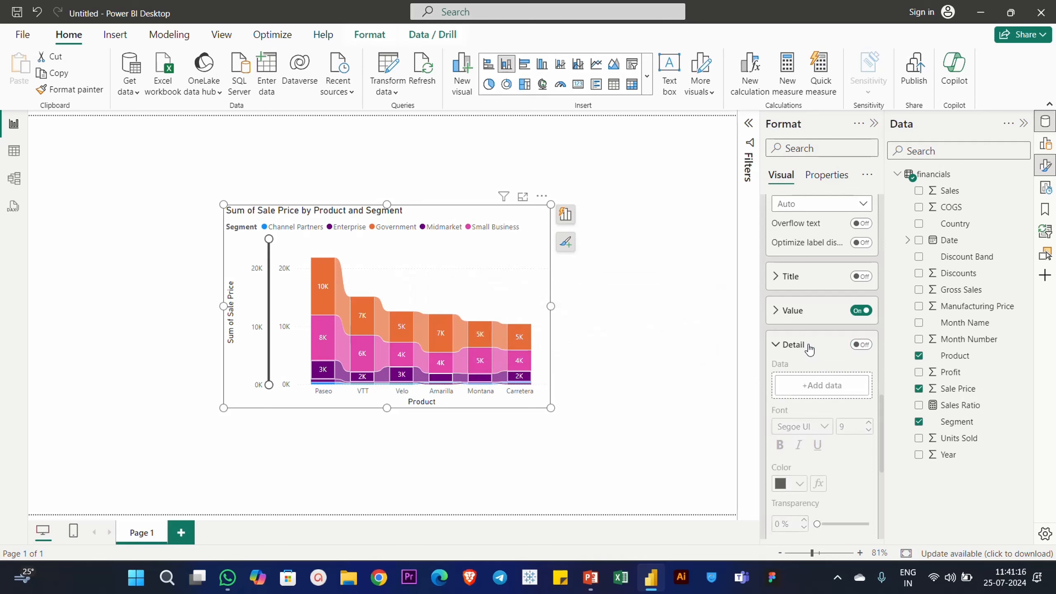
click(808, 351)
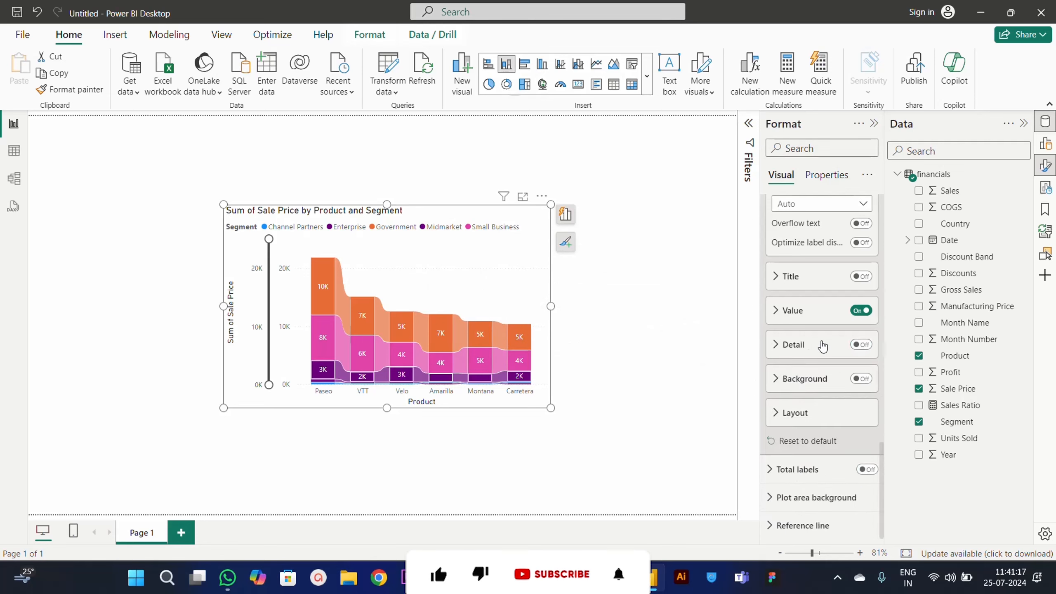
Check the layout choices for the data labels and collapse the data label settings.
click(794, 413)
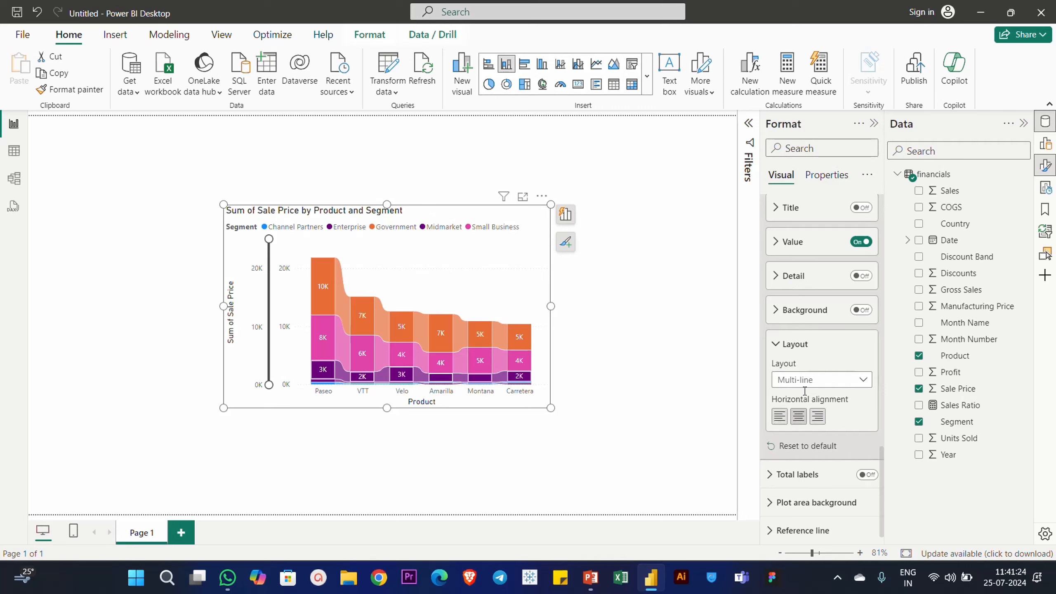
click(801, 348)
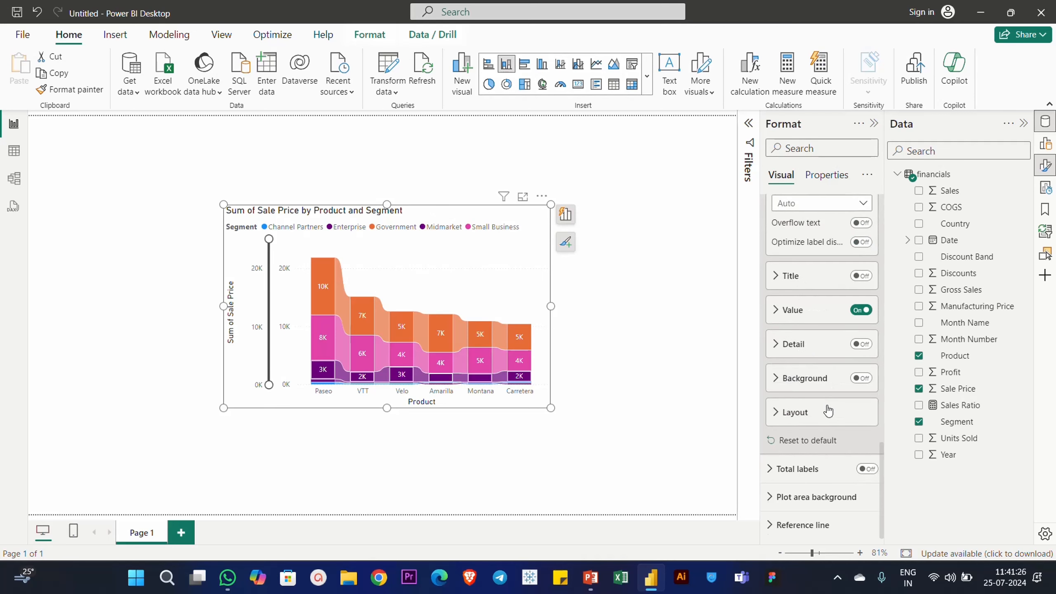
scroll(816, 479, up, 5)
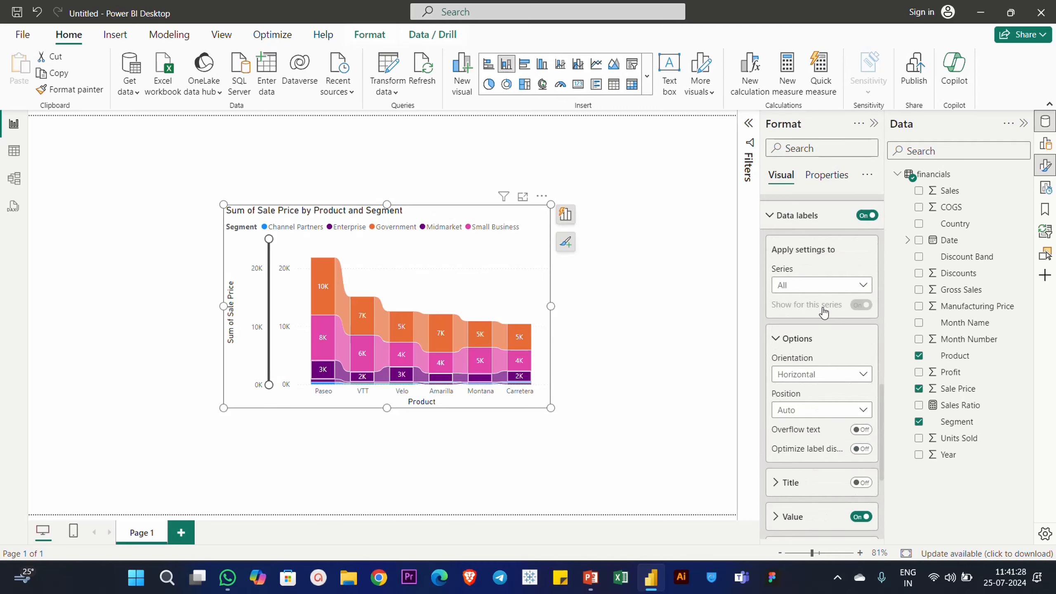
click(796, 338)
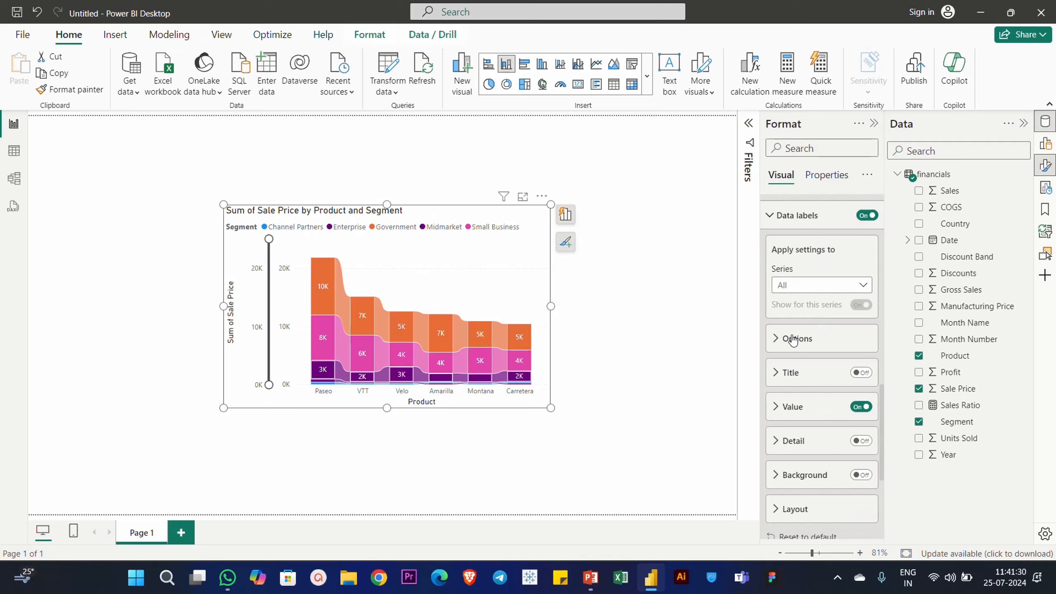
click(800, 215)
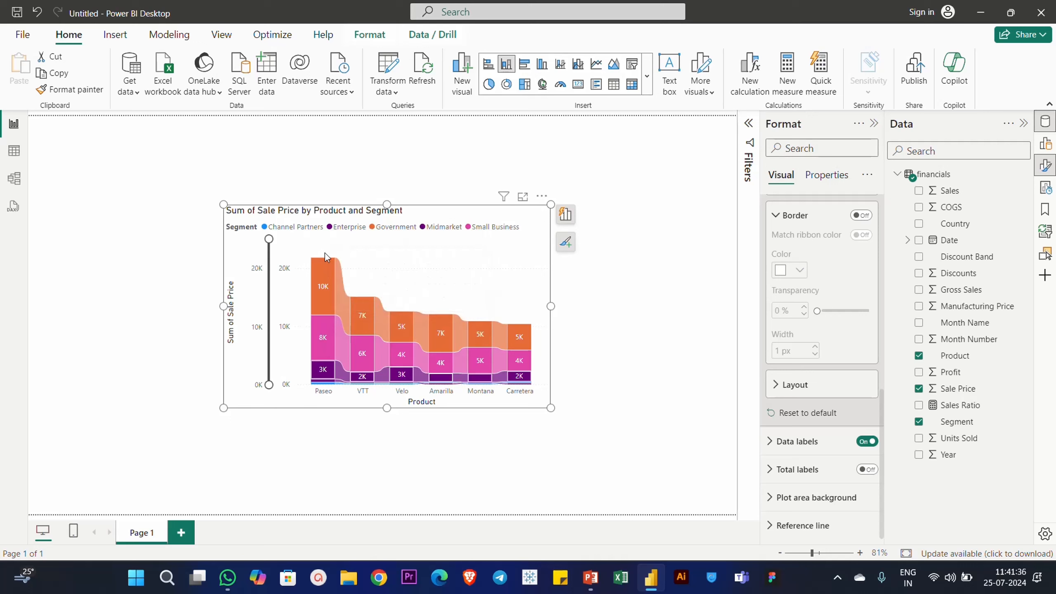
scroll(790, 361, up, 3)
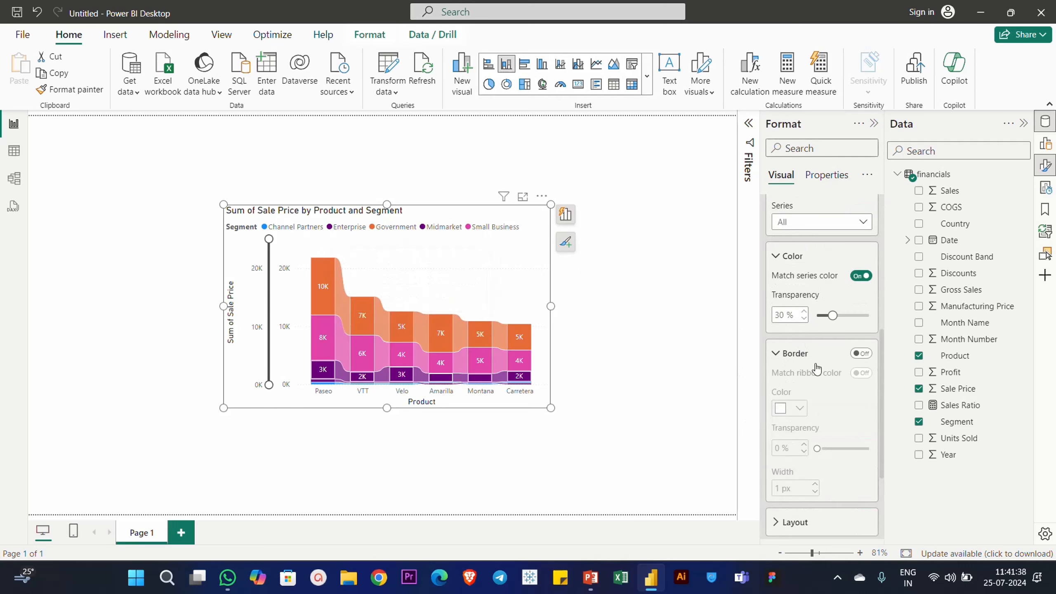
scroll(814, 366, down, 3)
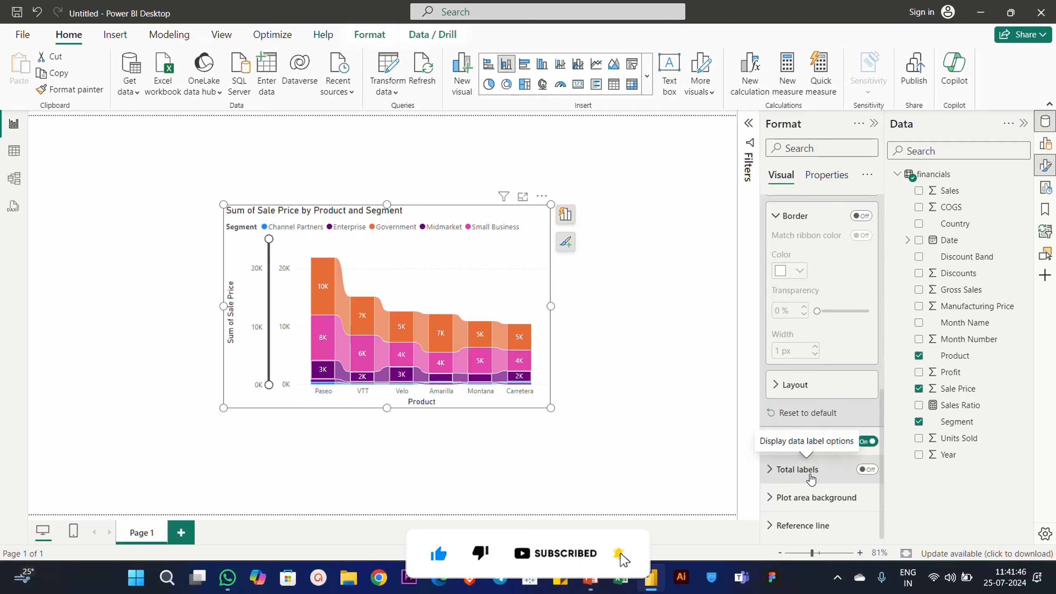
Turn on total labels for the stacked columns and set their display units to None.
click(867, 469)
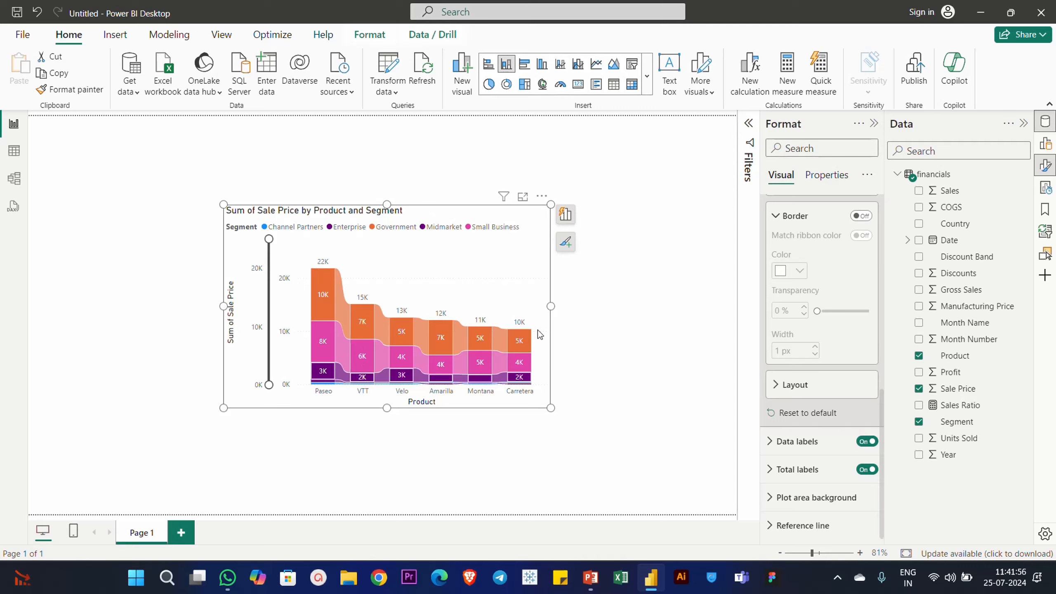
click(799, 471)
scroll(810, 416, down, 5)
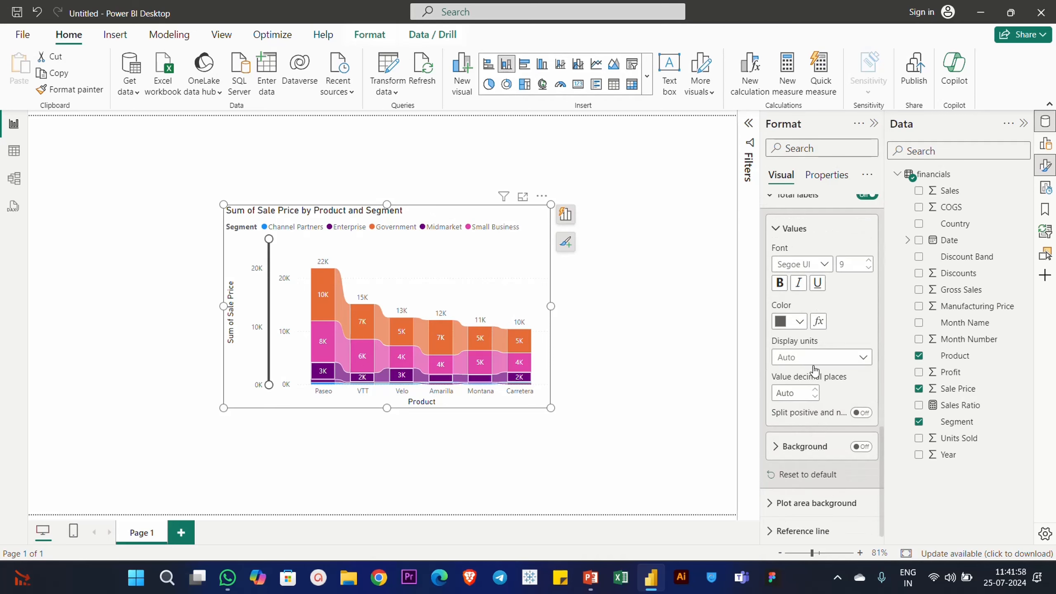
click(862, 413)
click(855, 412)
click(813, 358)
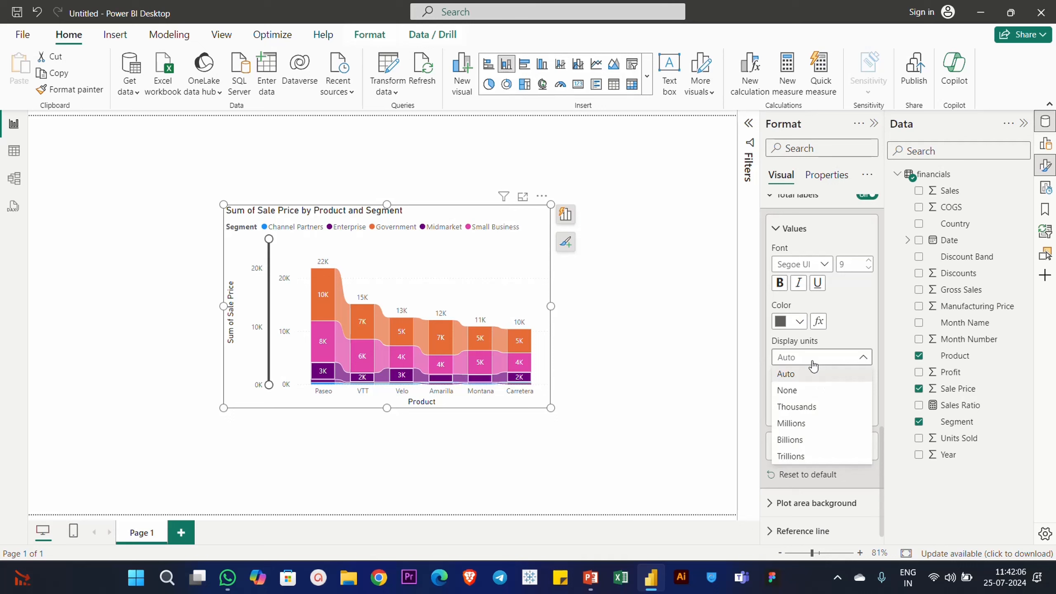
click(801, 390)
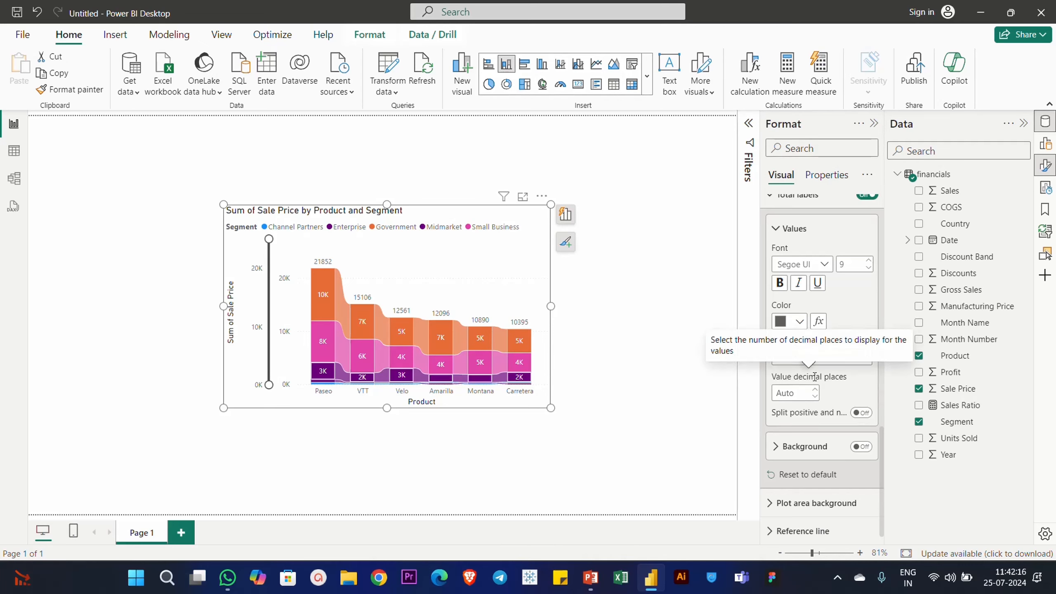
Collapse the total label settings and check the plot area background options.
scroll(814, 365, up, 3)
click(810, 335)
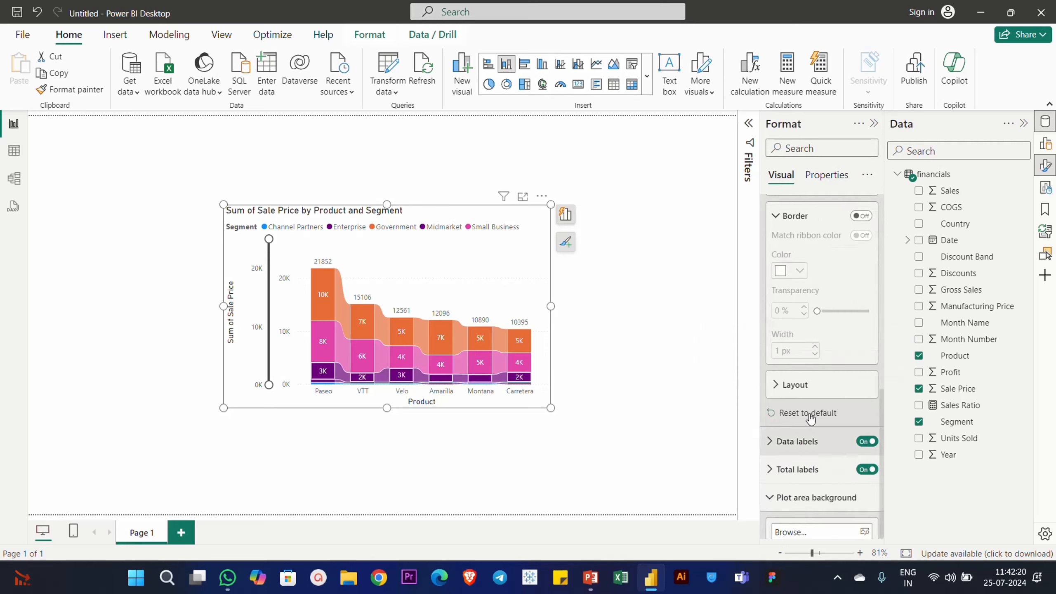
click(808, 497)
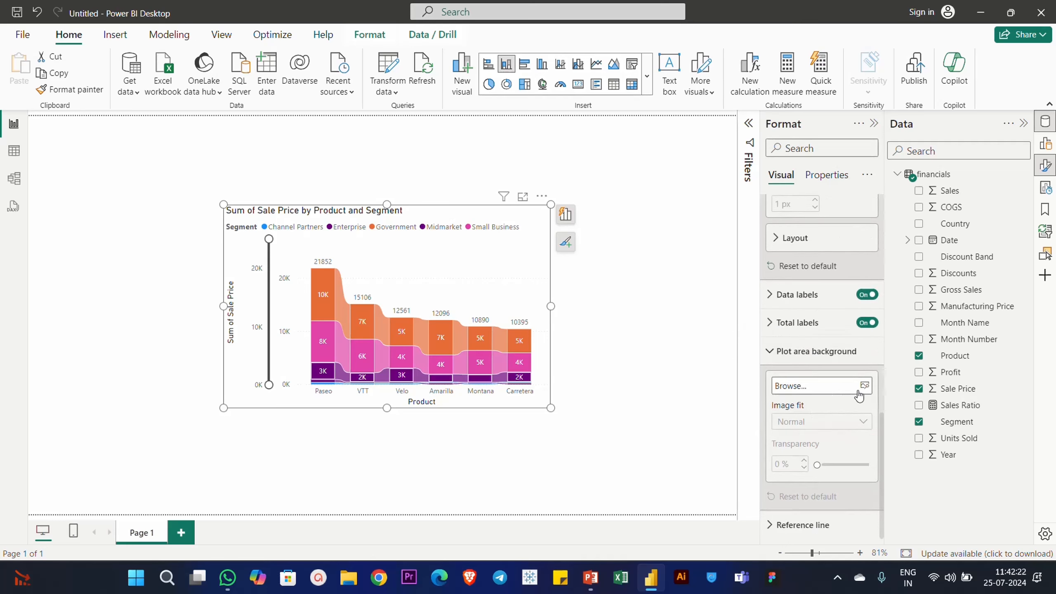
click(803, 353)
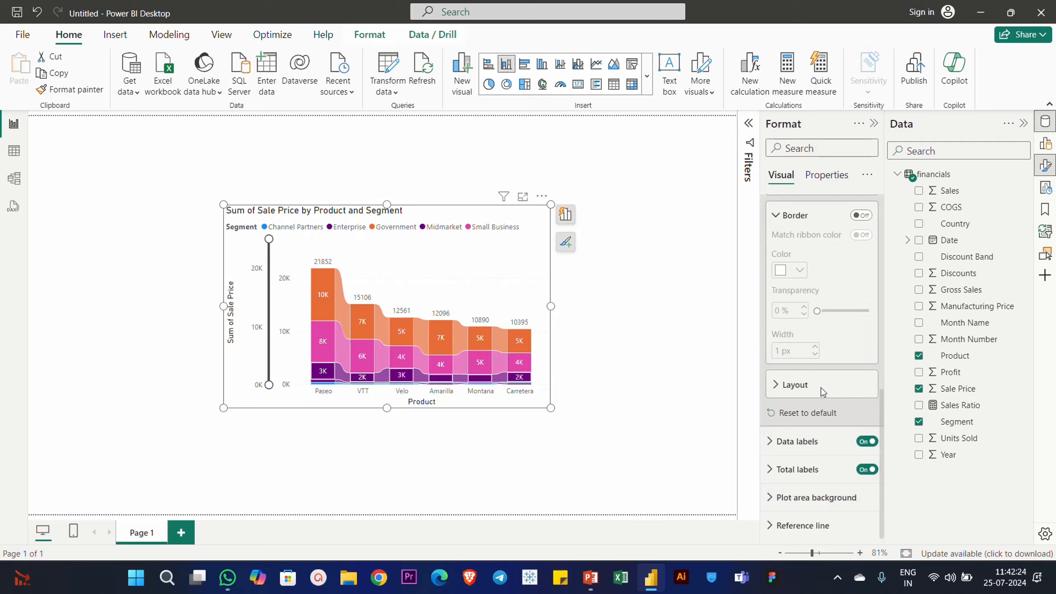
Add a reference line to the chart and set its type to Constant line.
click(808, 525)
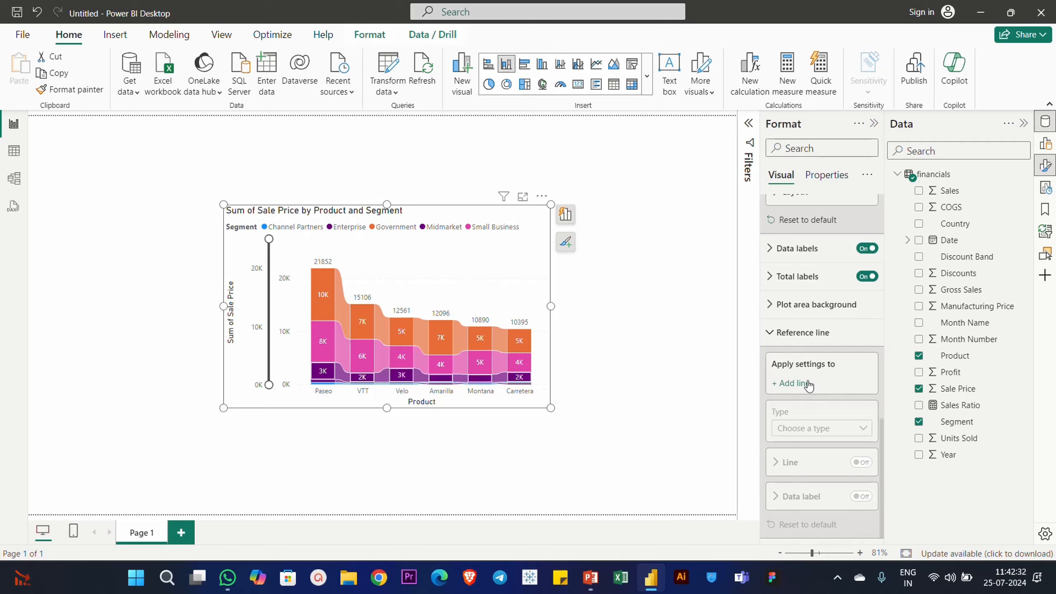
click(807, 384)
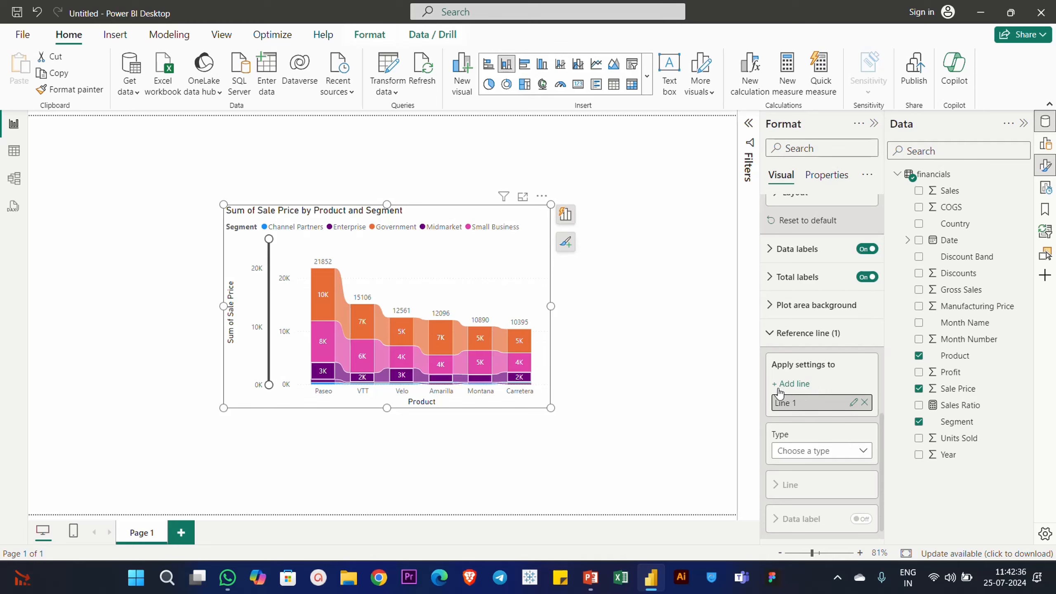
click(816, 452)
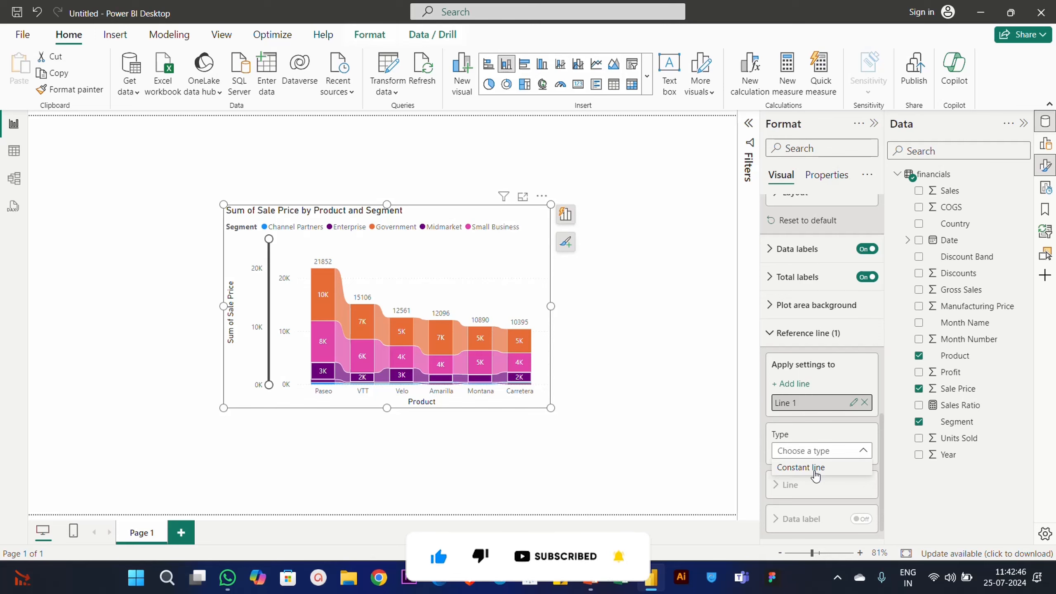
click(815, 473)
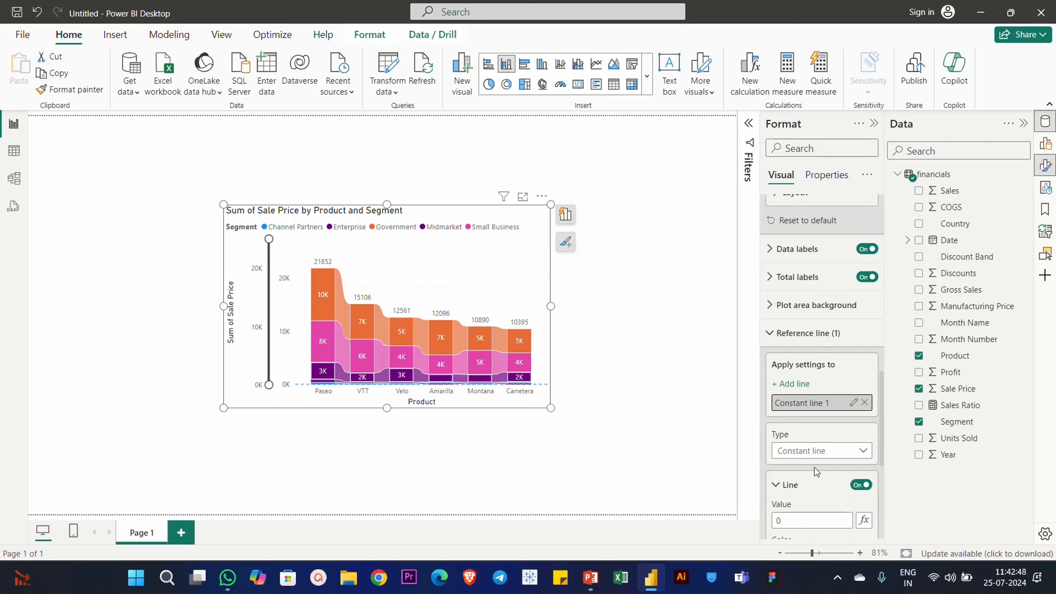
Set the constant line's value to 10000.
scroll(815, 474, down, 2)
drag(798, 386, 747, 400)
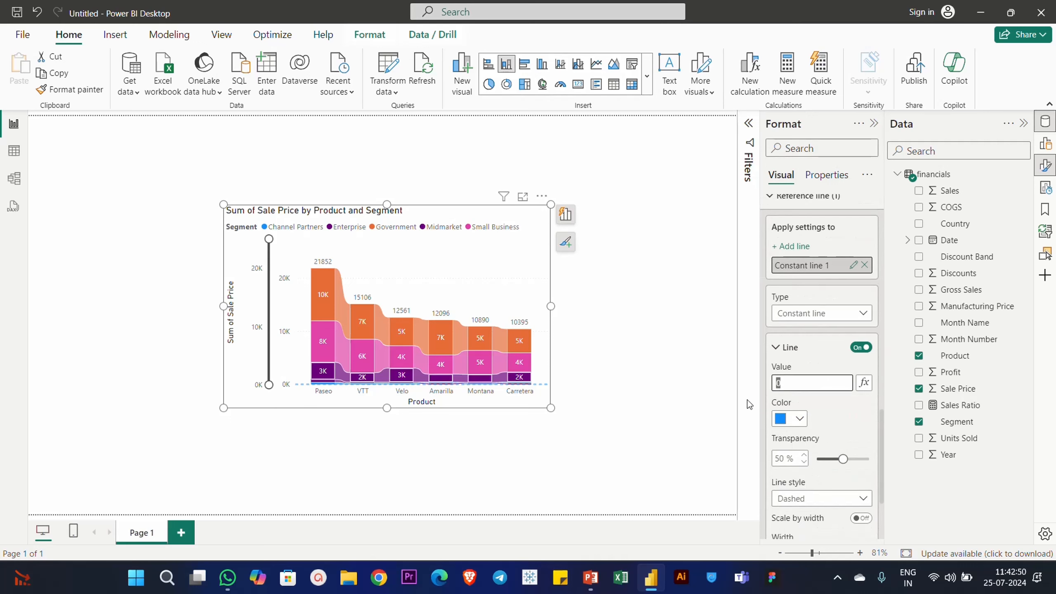
text(10000)
click(593, 361)
Reselect the stacked column chart and return to its constant line settings.
click(542, 355)
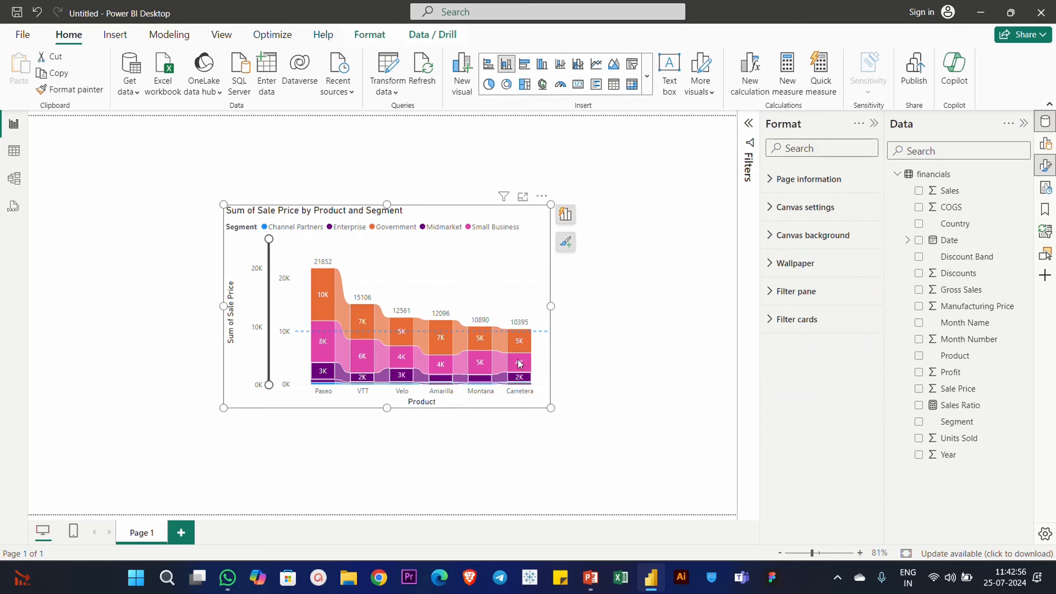
scroll(843, 488, down, 10)
scroll(827, 452, down, 5)
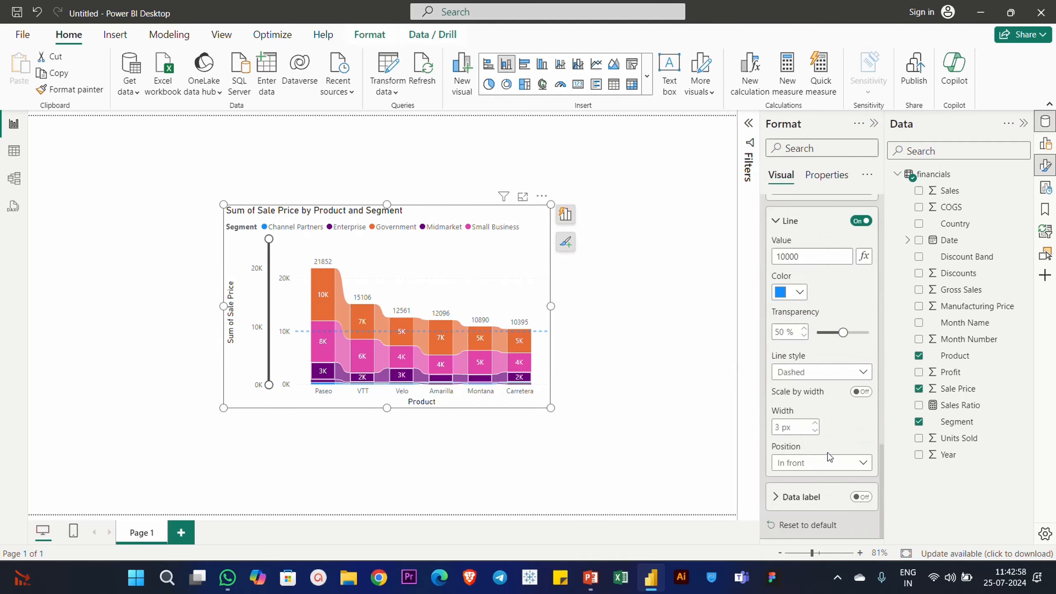
Set the constant line's color to black.
click(795, 293)
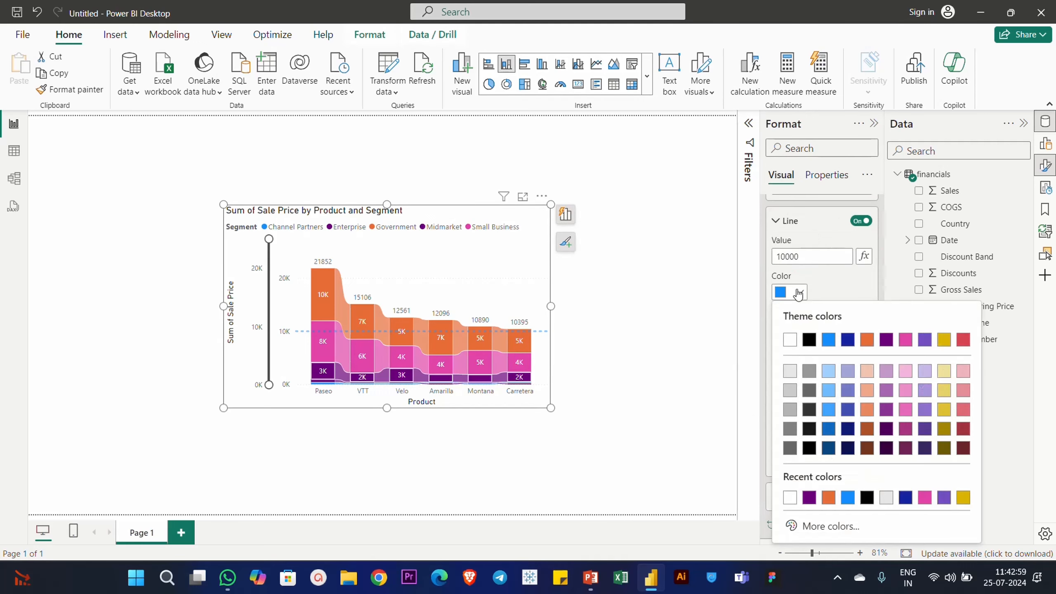
click(808, 370)
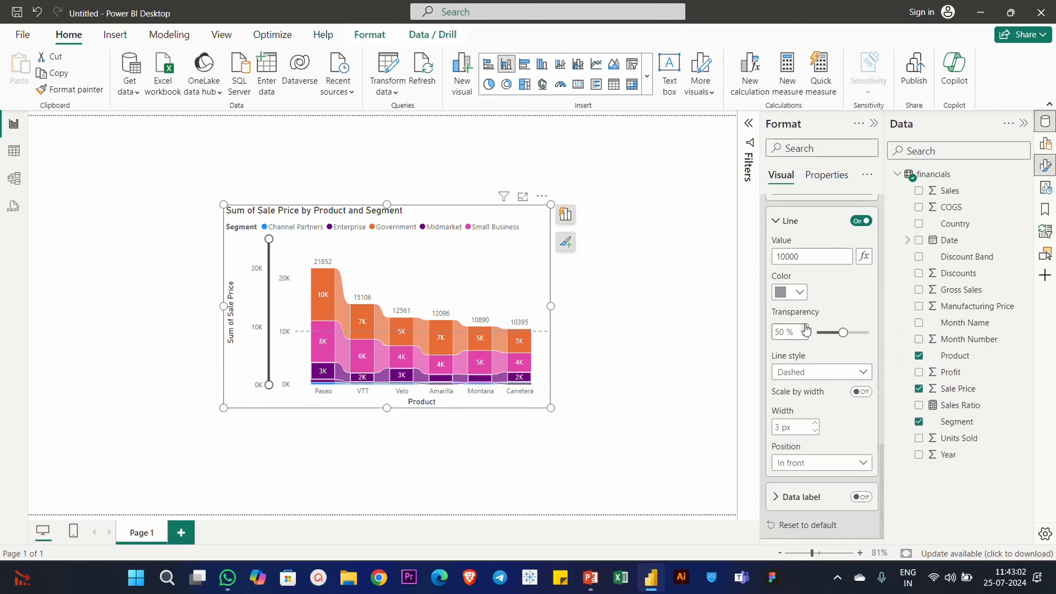
click(799, 294)
click(809, 340)
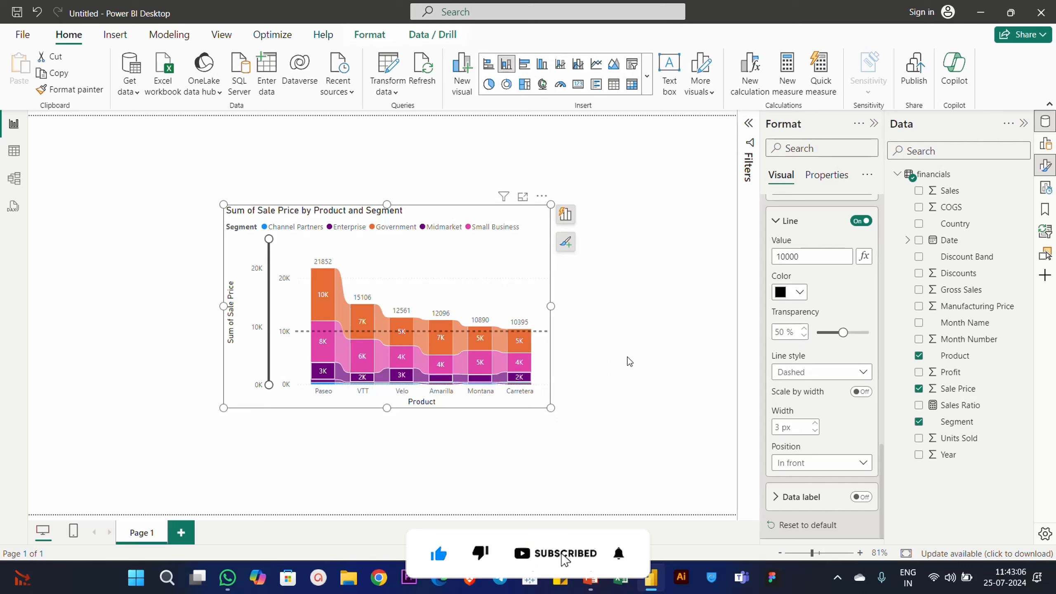
Turn on the constant line's data label and set the label's color to black.
scroll(838, 315, up, 2)
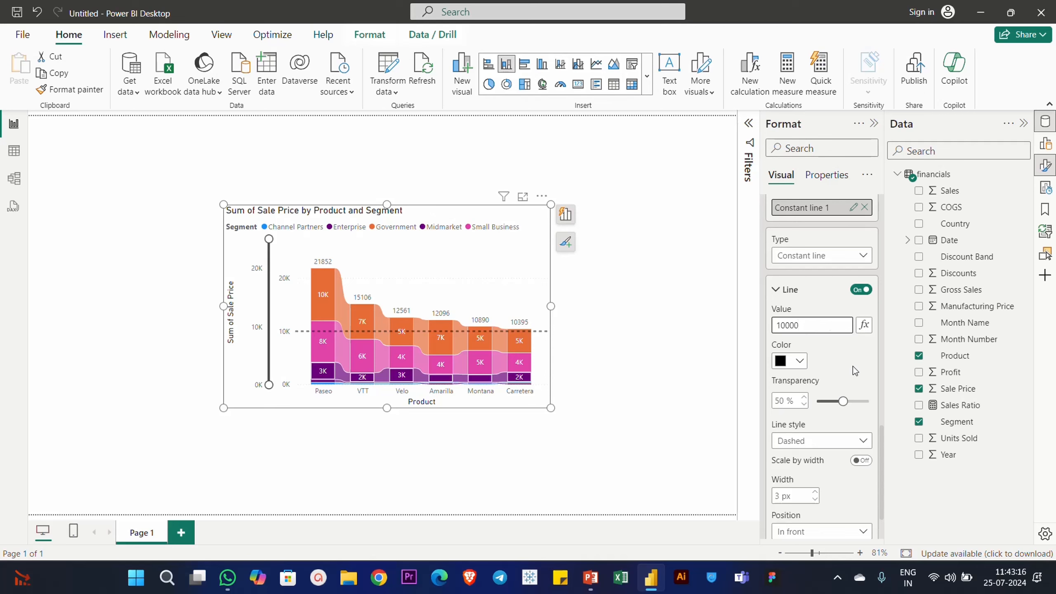
scroll(839, 422, up, 5)
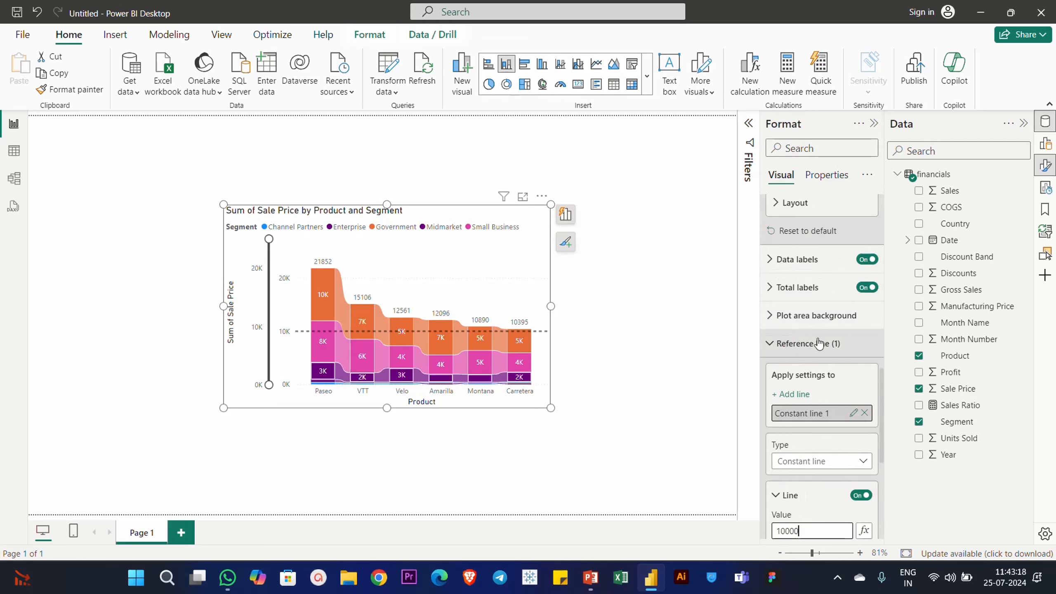
scroll(820, 394, down, 5)
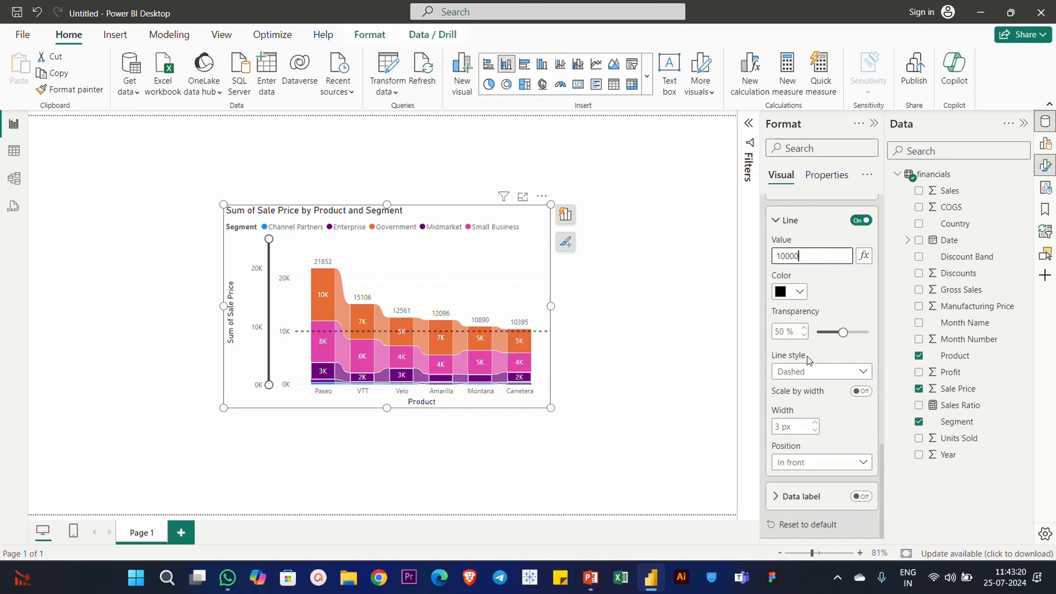
click(861, 497)
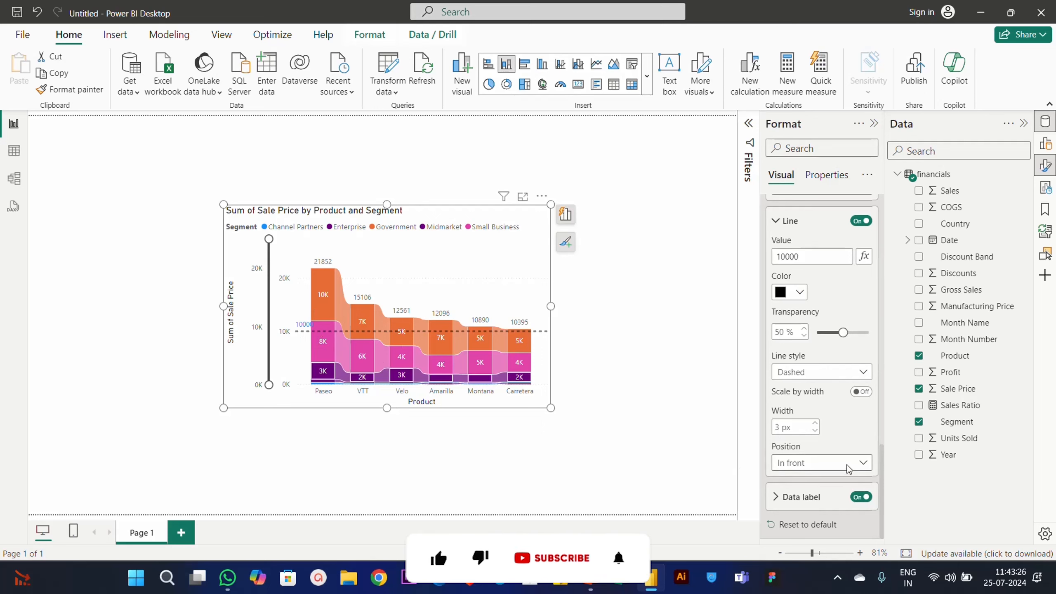
scroll(844, 436, up, 8)
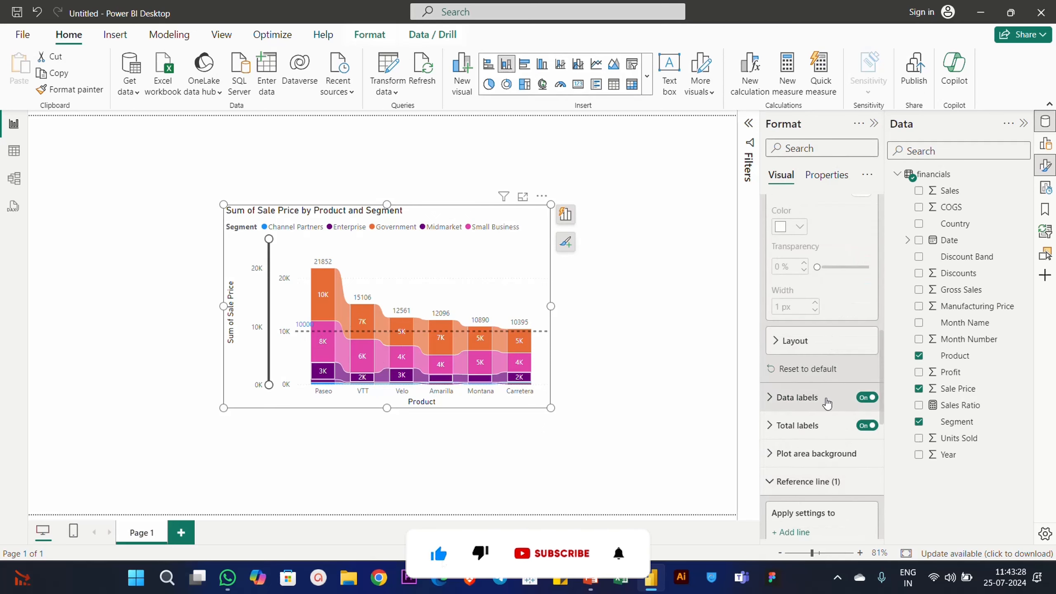
scroll(831, 411, down, 8)
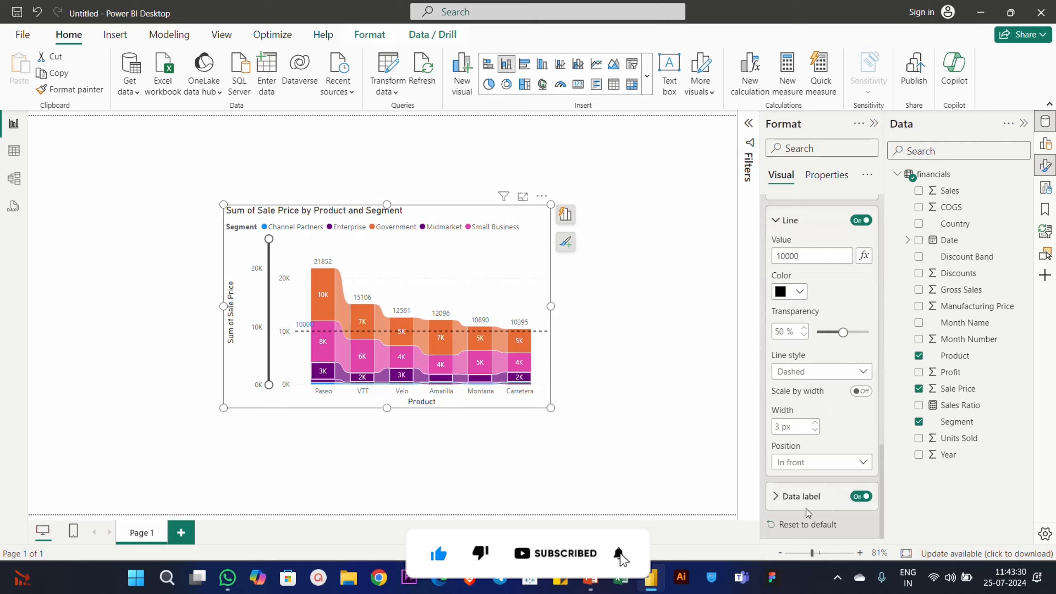
click(807, 496)
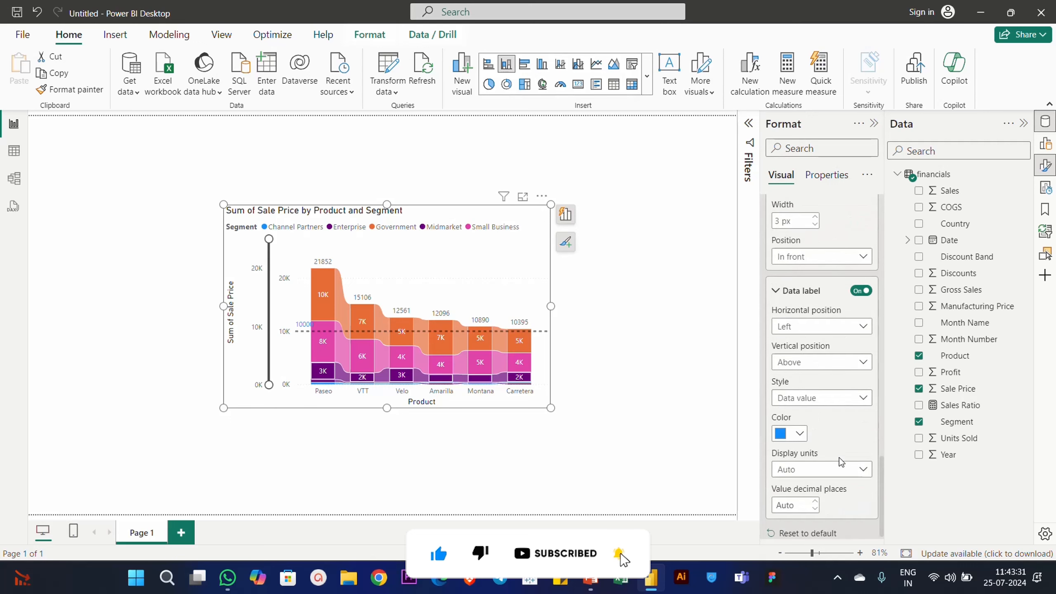
click(791, 424)
click(788, 362)
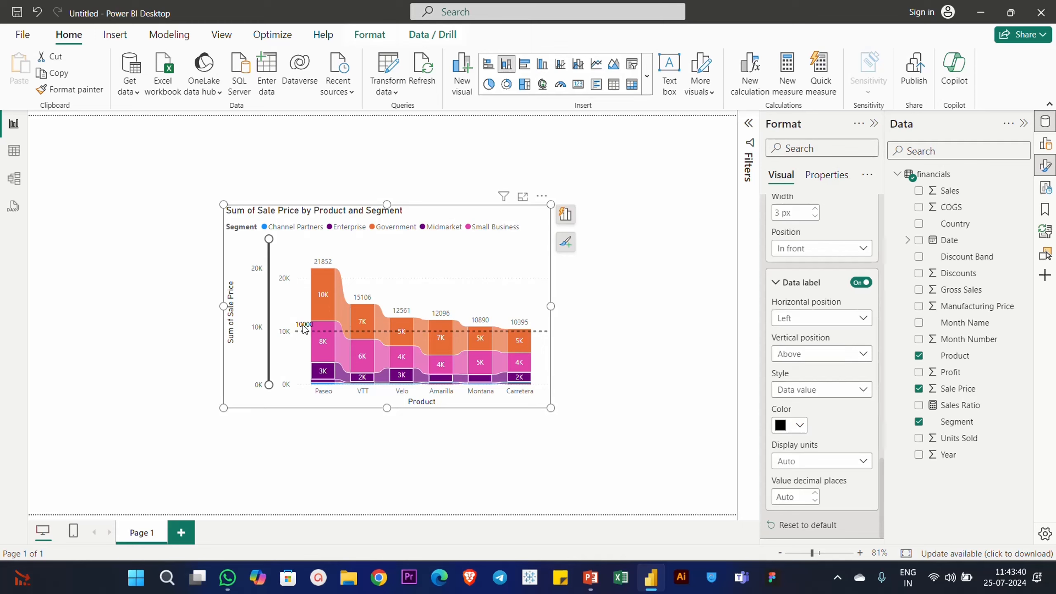
Collapse the reference line and ribbon settings and review the chart's list of formatting categories.
scroll(814, 411, up, 10)
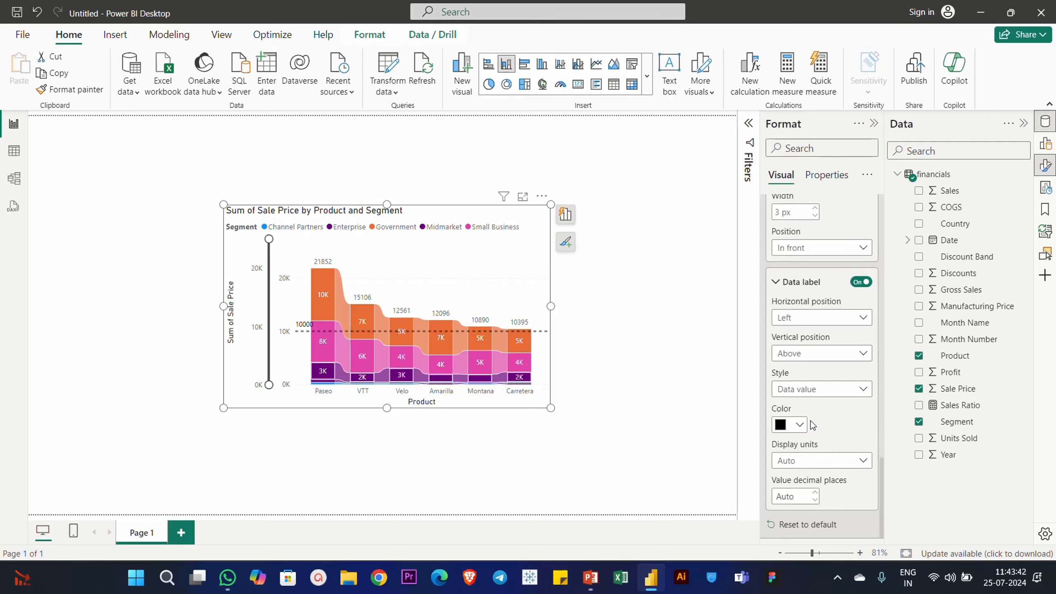
scroll(811, 421, up, 3)
scroll(812, 418, down, 2)
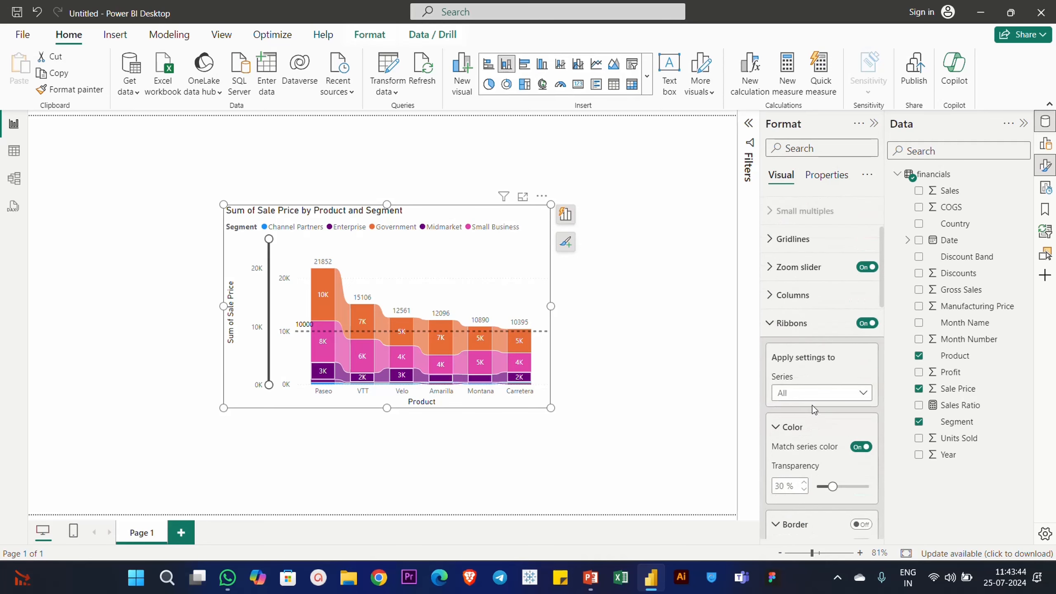
scroll(808, 399, down, 5)
scroll(807, 392, down, 2)
scroll(814, 361, up, 3)
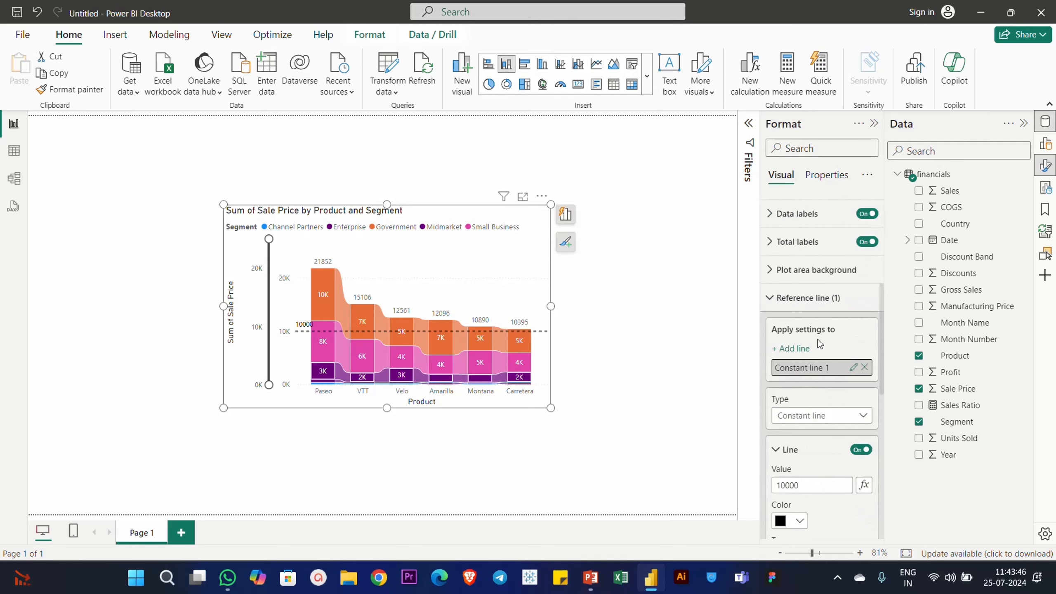
click(802, 308)
scroll(808, 437, up, 2)
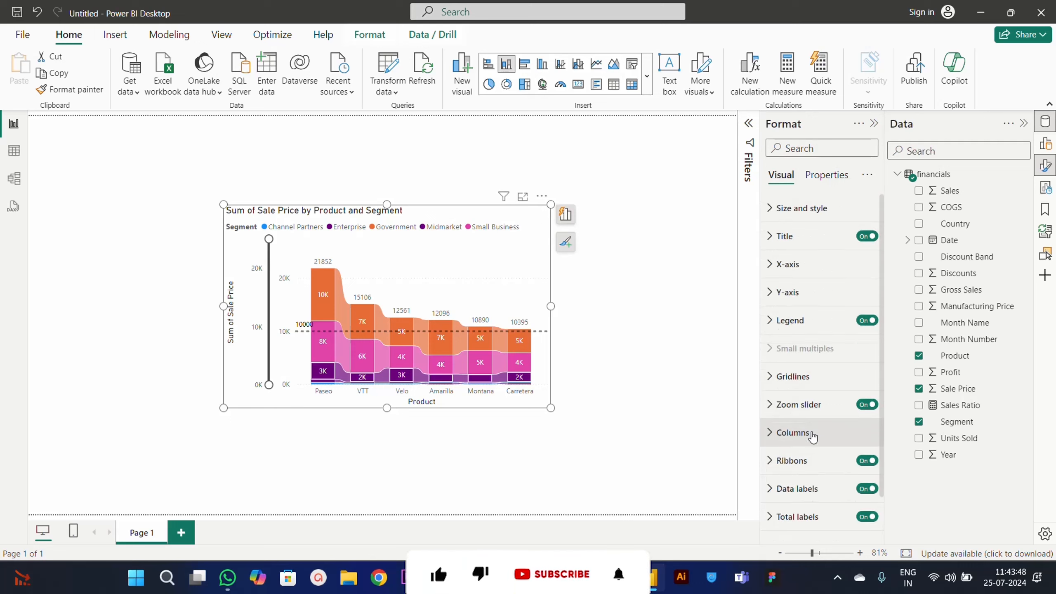
scroll(815, 409, down, 2)
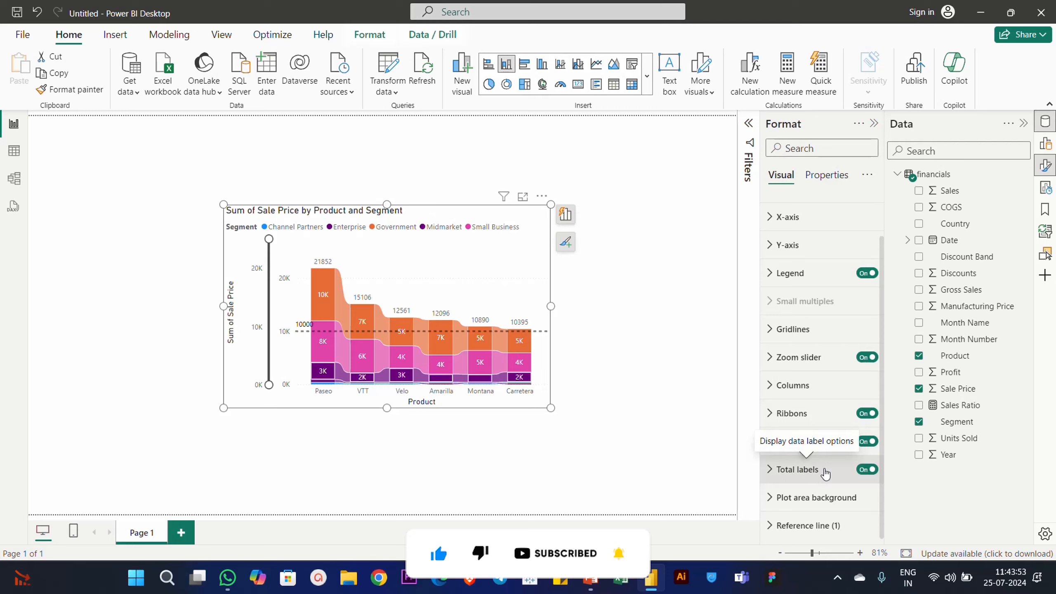
scroll(817, 354, up, 2)
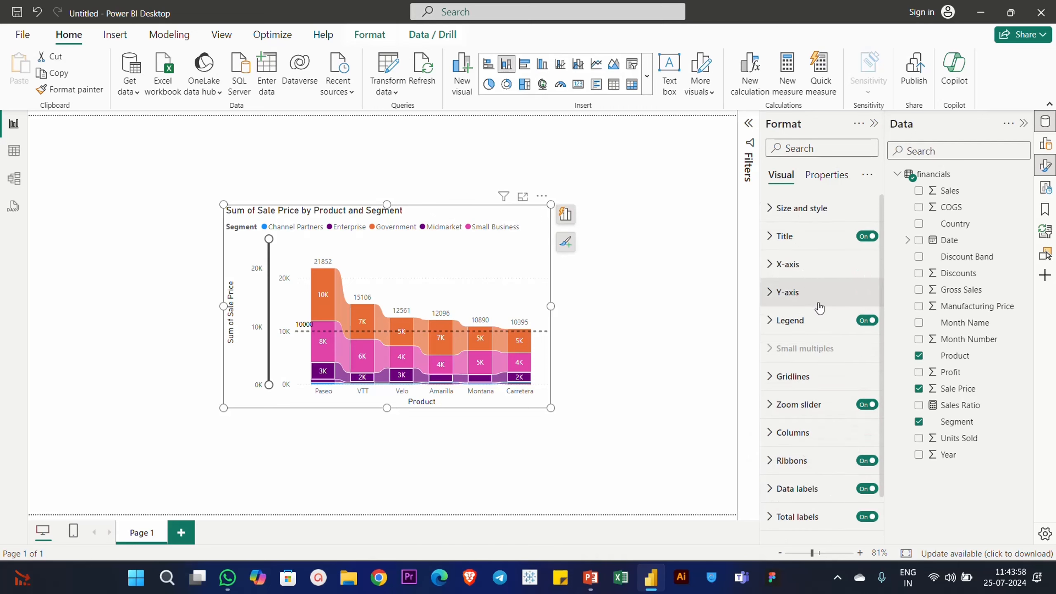
scroll(815, 416, down, 2)
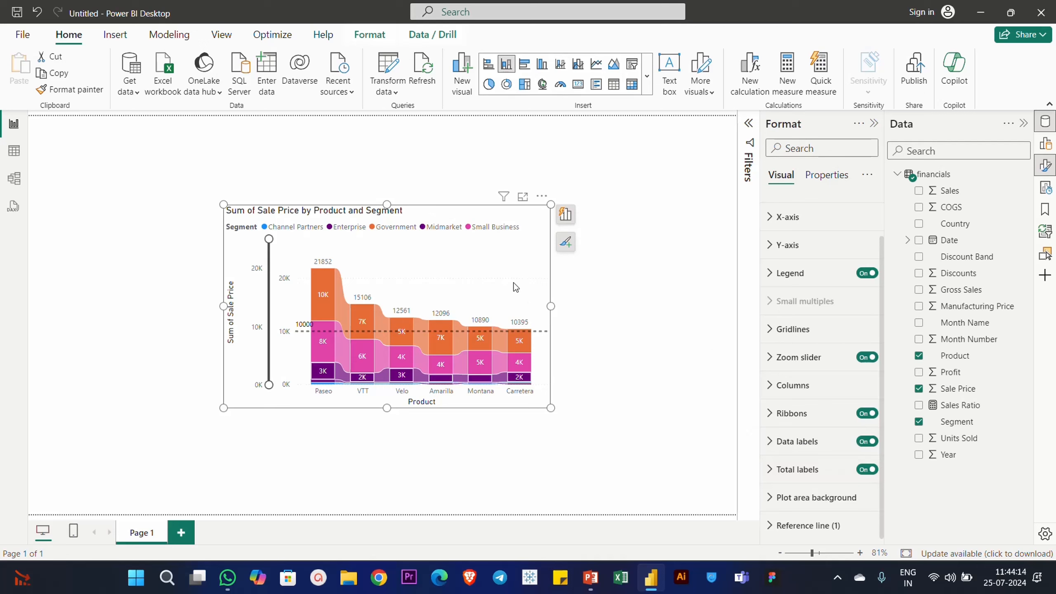
Move the stacked column chart to the left side of the page and insert a 100% stacked column chart.
drag(516, 287, 342, 273)
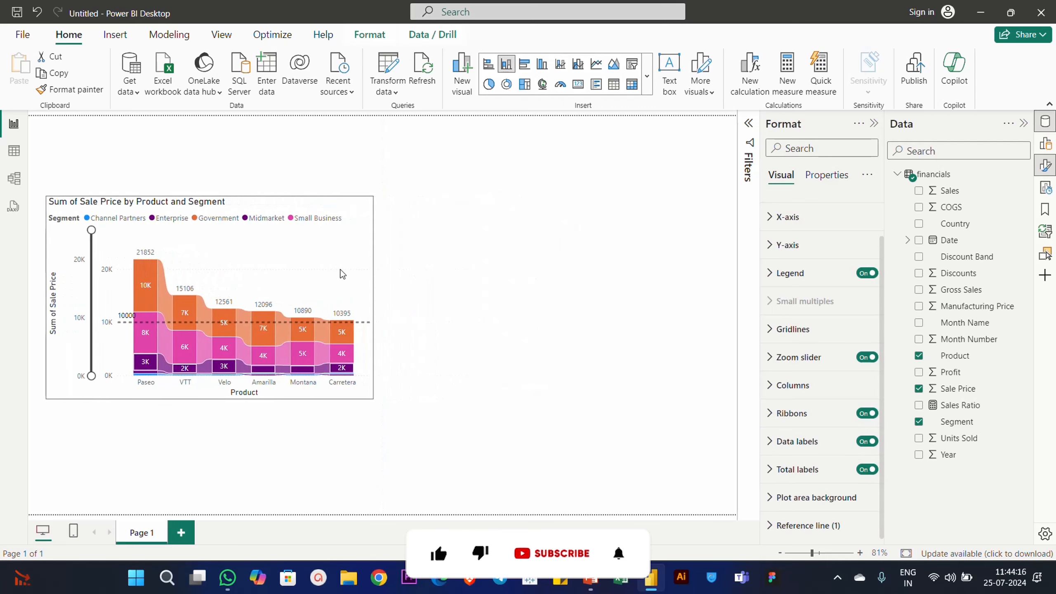
click(526, 261)
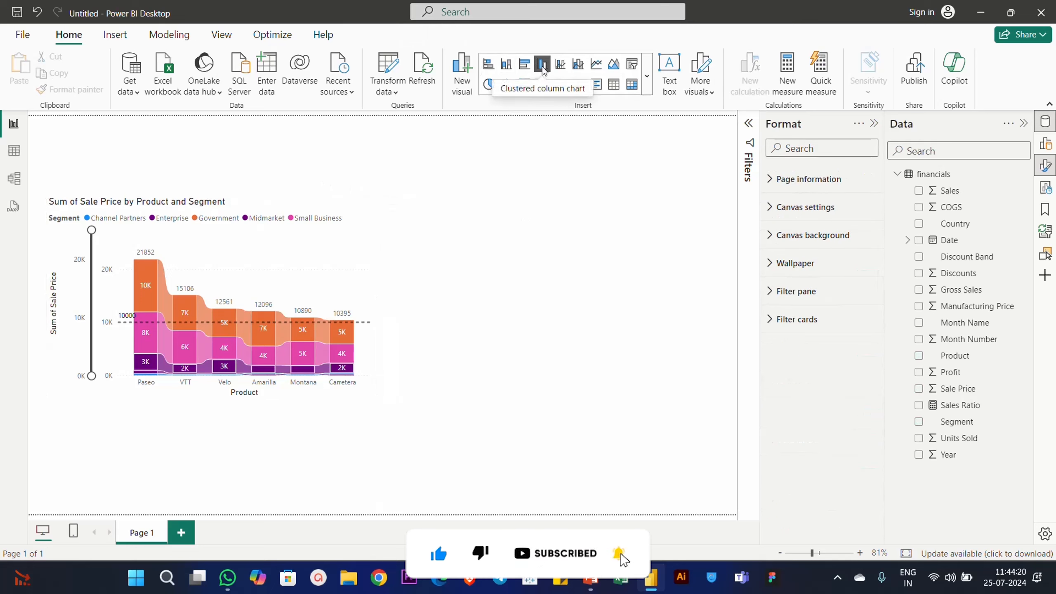
click(645, 86)
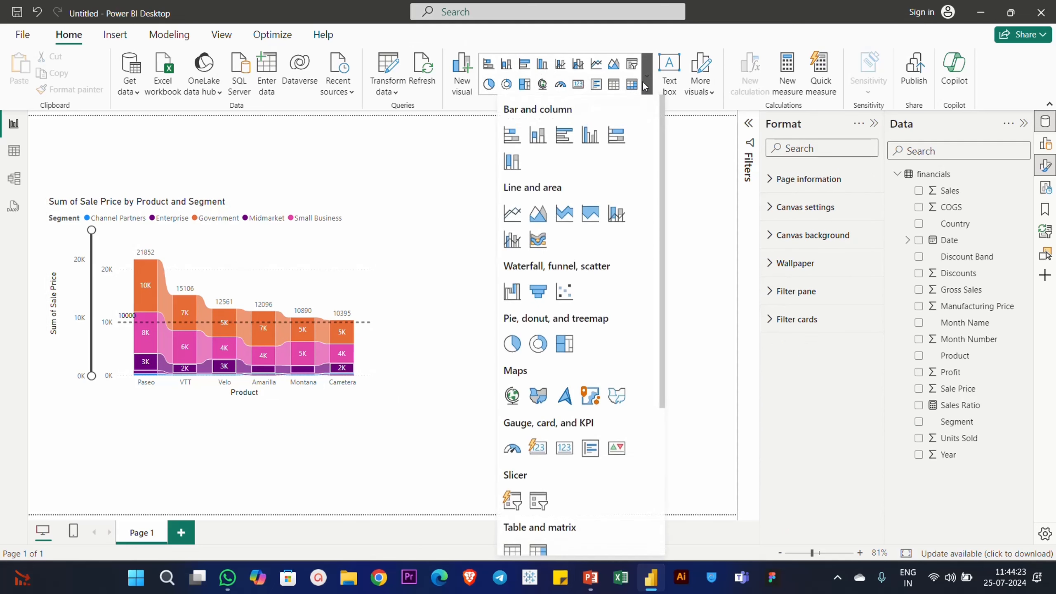
click(520, 166)
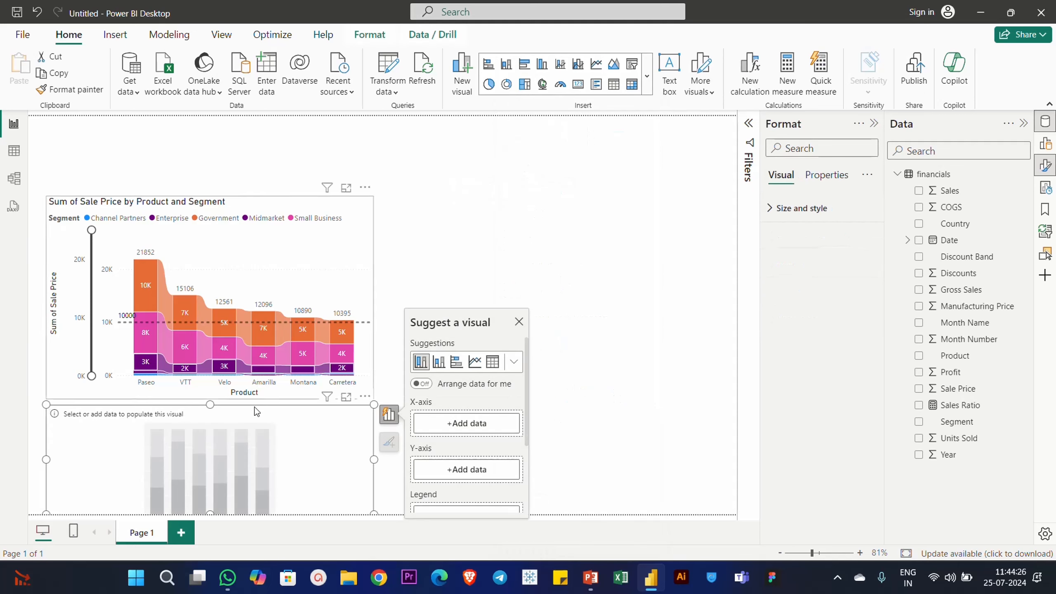
Place the empty 100% stacked column chart beside the existing chart and enlarge it to a similar height.
drag(347, 423, 700, 222)
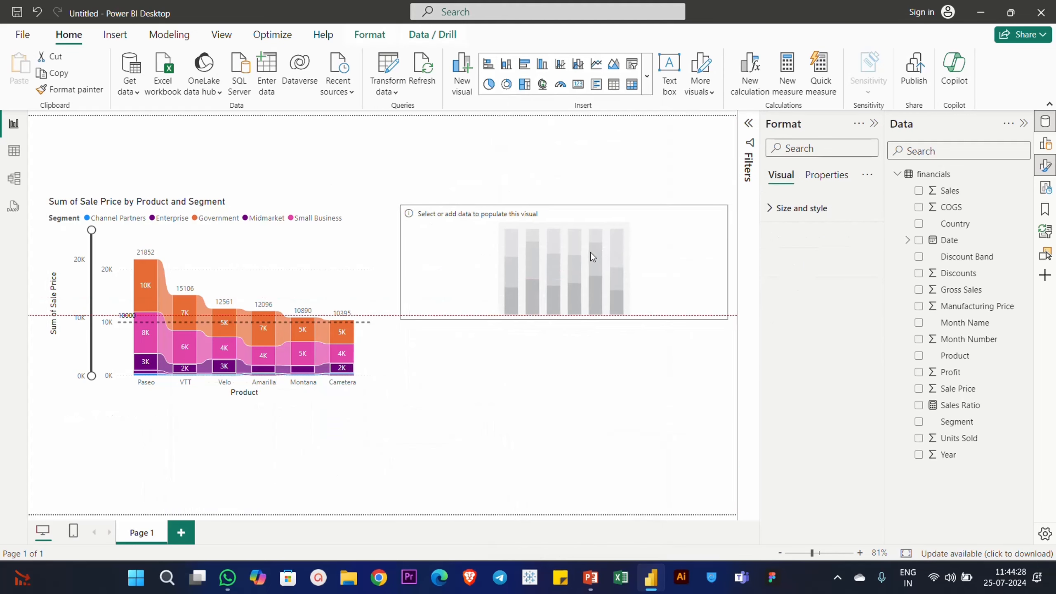
drag(727, 319, 711, 386)
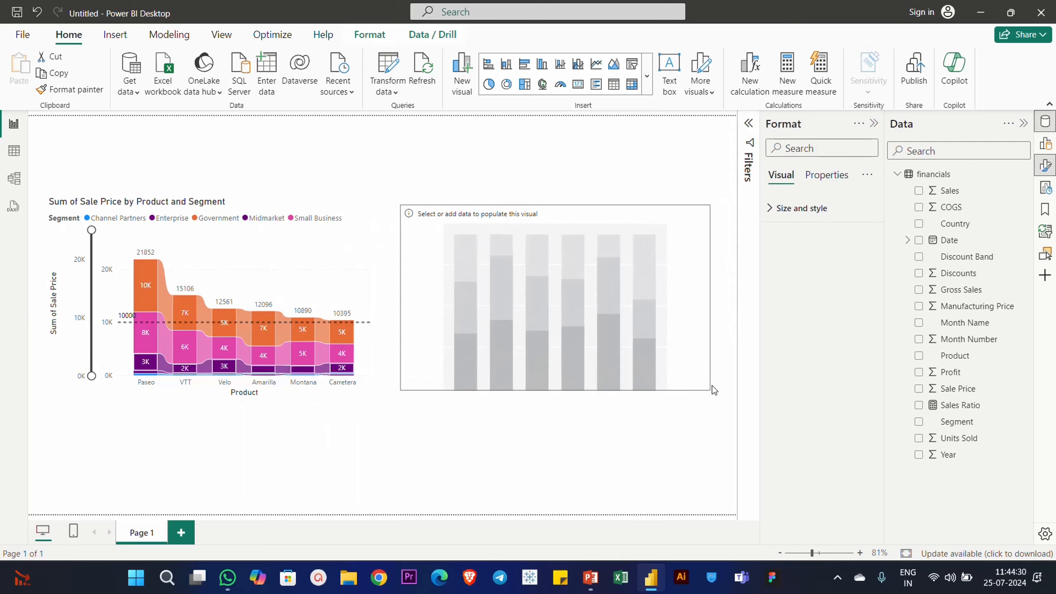
click(457, 339)
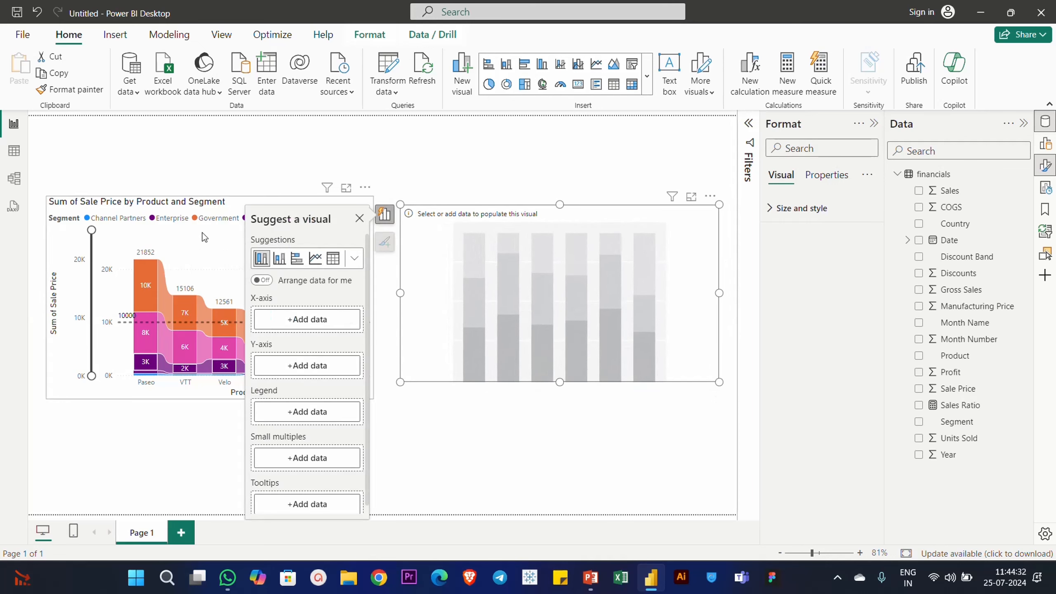
Check the first chart's fields and assign Product to the new chart's X-axis, Sale Price to its Y-axis and Segment to its legend.
click(220, 205)
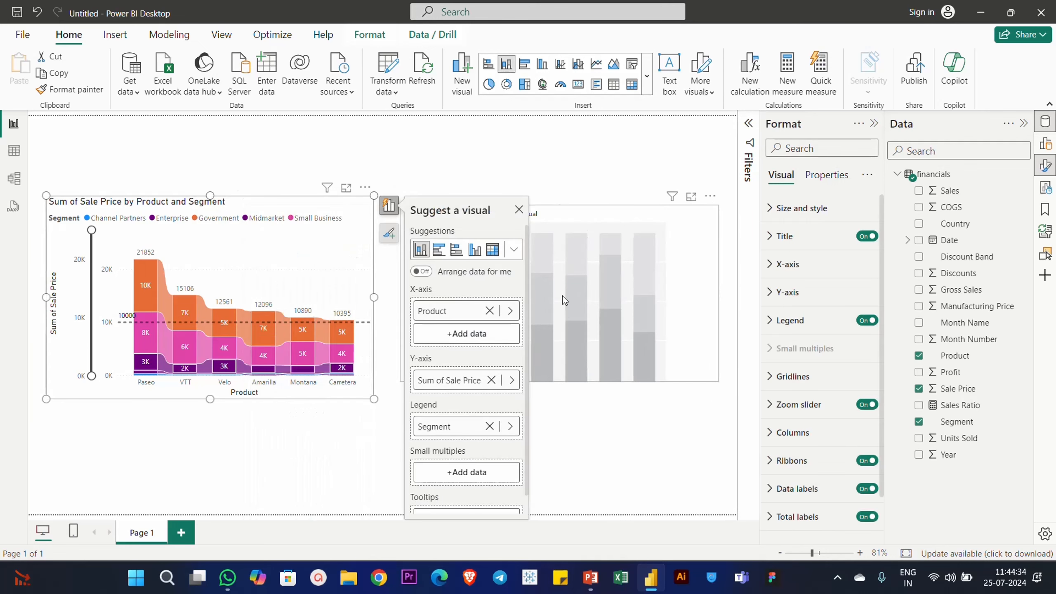
click(562, 296)
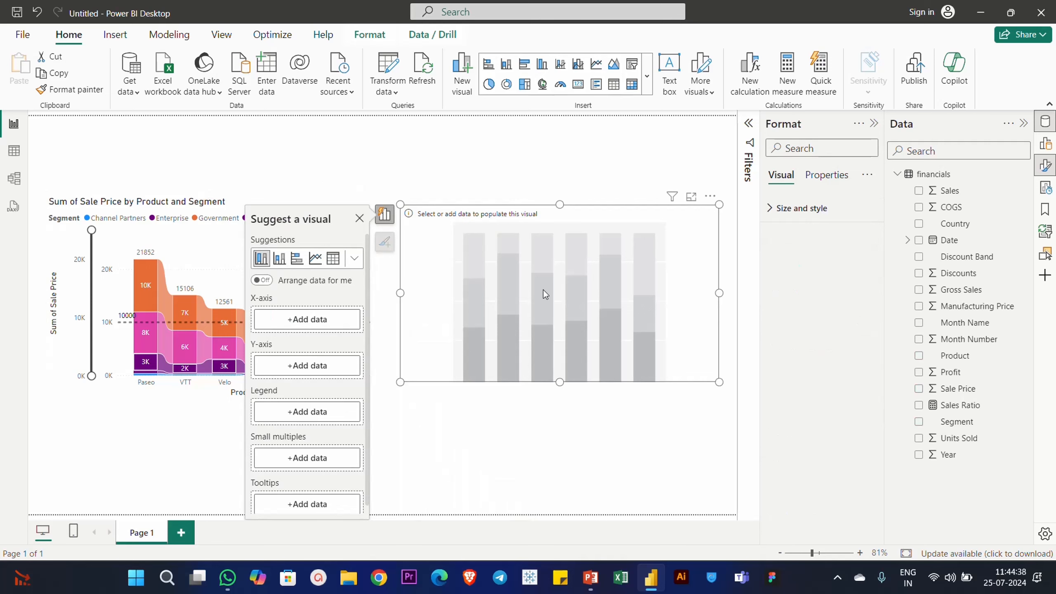
drag(956, 355, 317, 323)
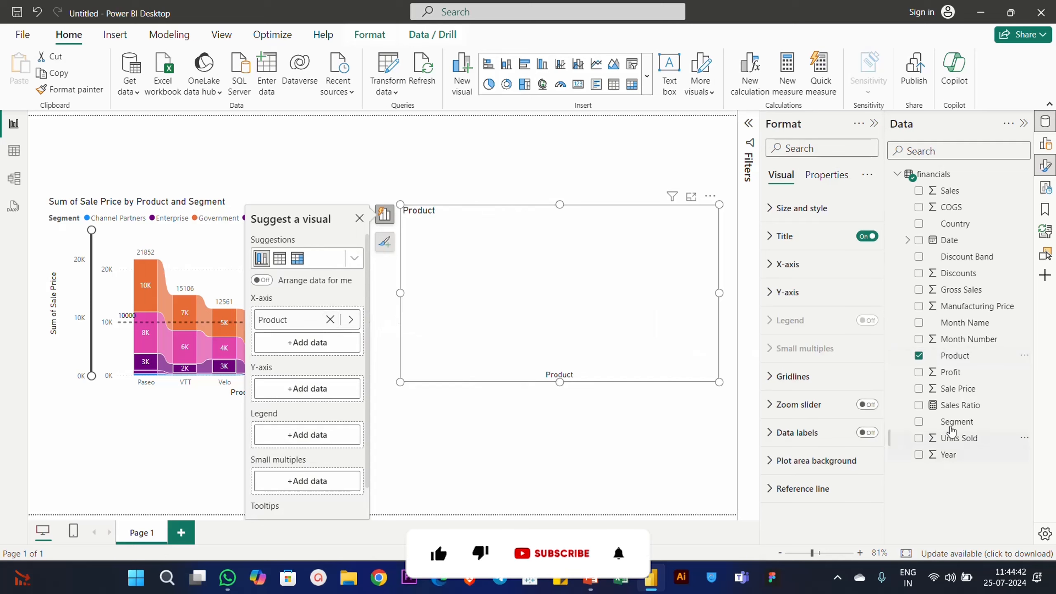
drag(955, 397, 310, 398)
drag(955, 421, 309, 416)
click(641, 445)
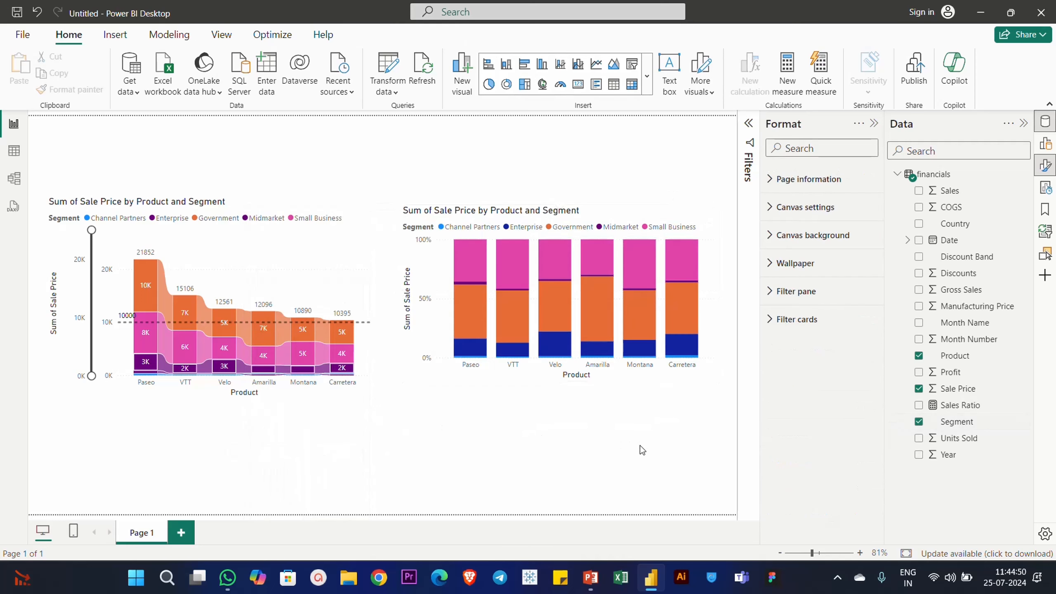
Replace Sale Price with Sales Ratio on the Y-axis of the 100% stacked column chart.
click(662, 380)
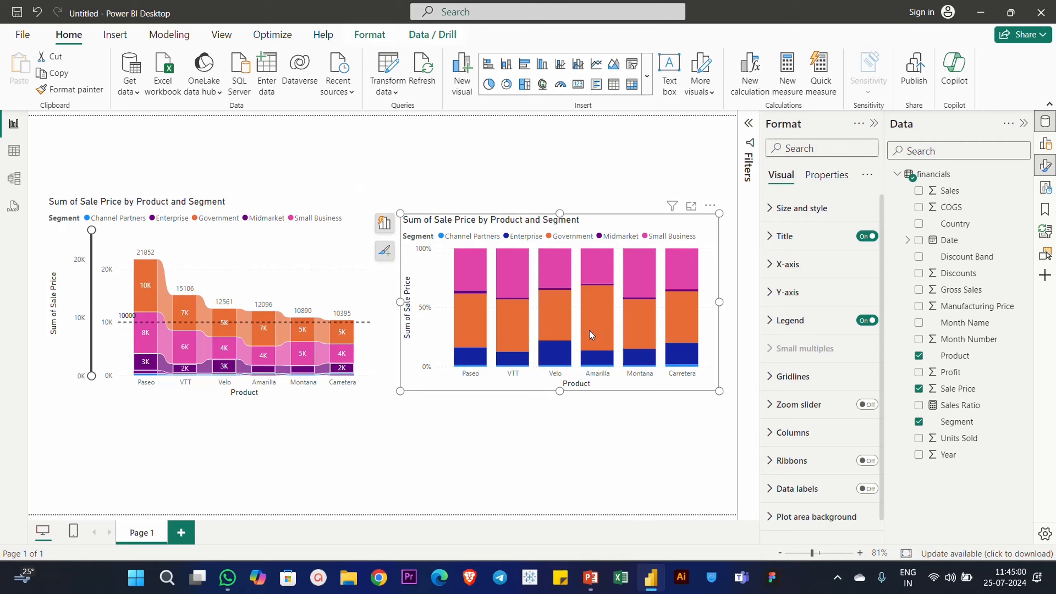
mouse_move(590, 331)
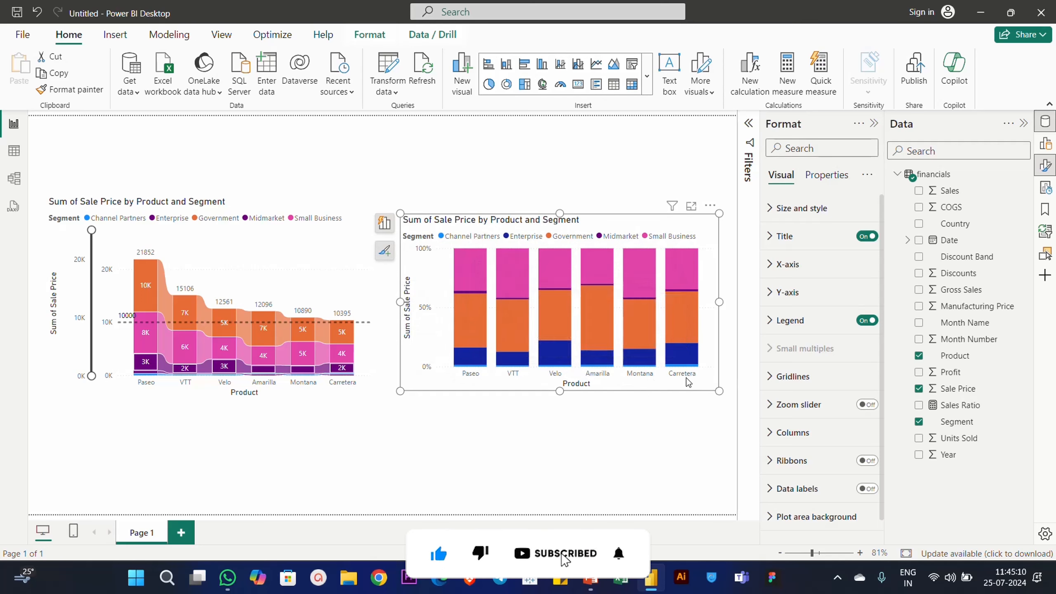
click(384, 224)
click(332, 397)
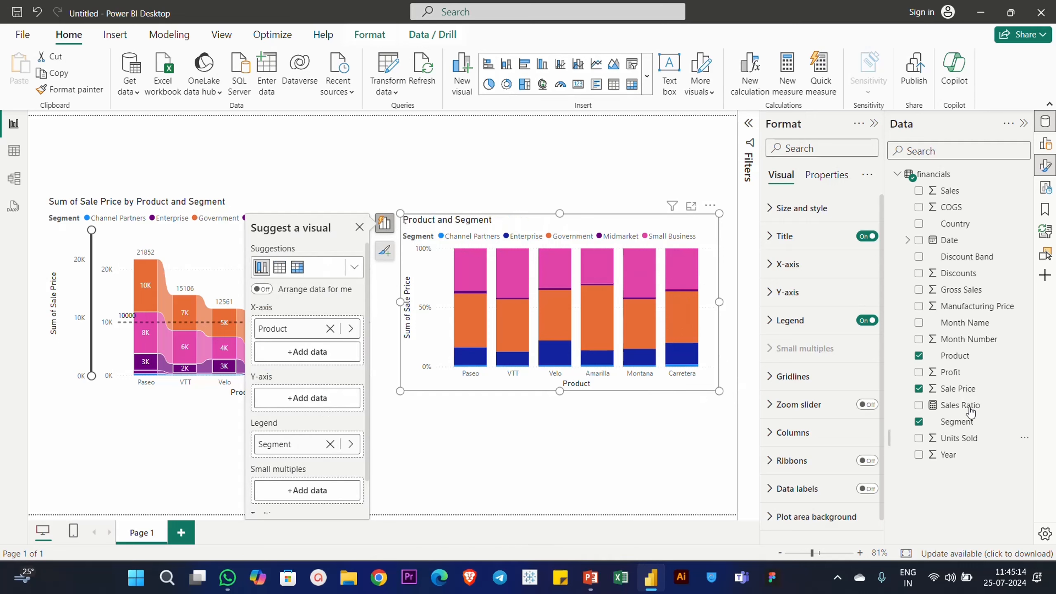
drag(956, 404, 320, 399)
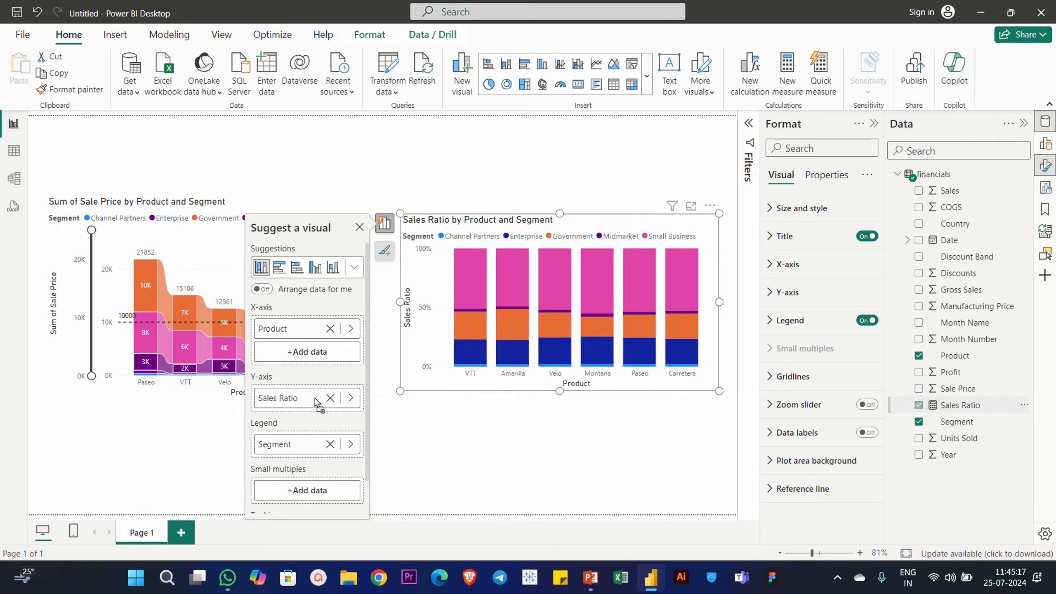
click(696, 397)
click(712, 378)
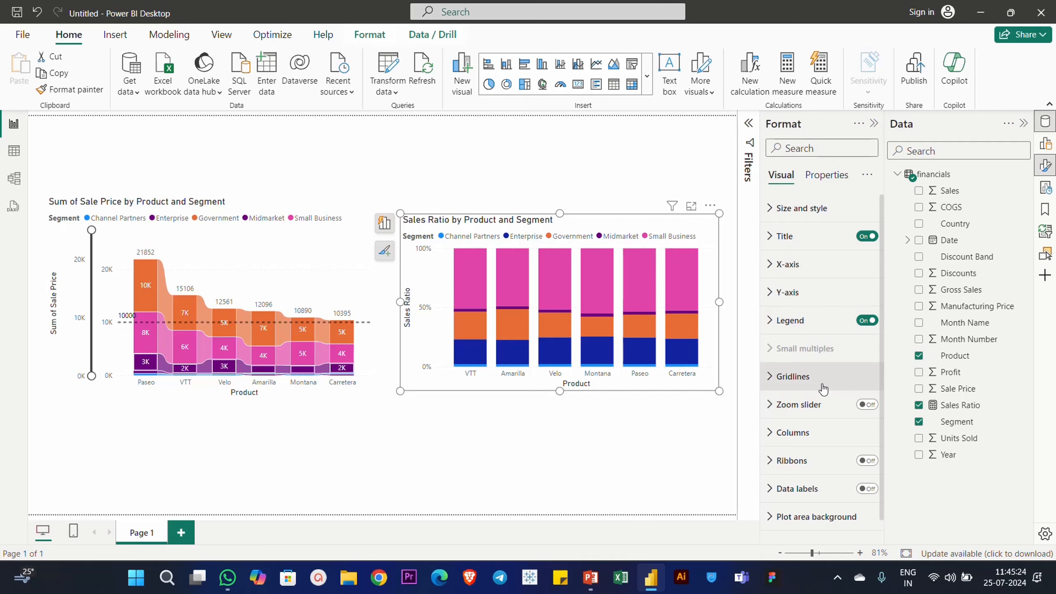
scroll(823, 389, down, 1)
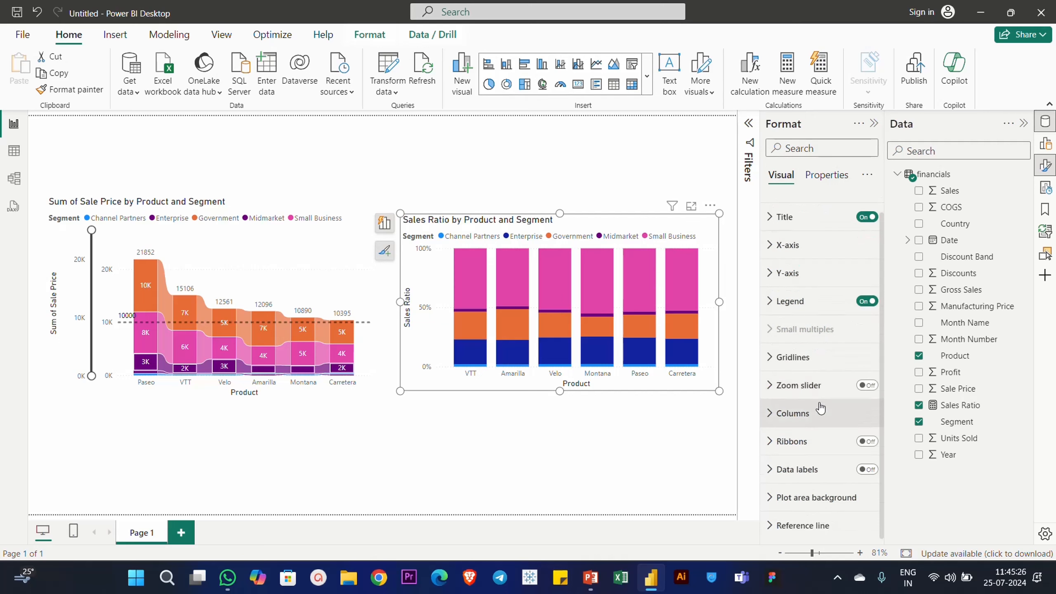
Turn on data labels for the 100% stacked column chart and check the tooltip of Carretera's Small Business segment.
click(864, 473)
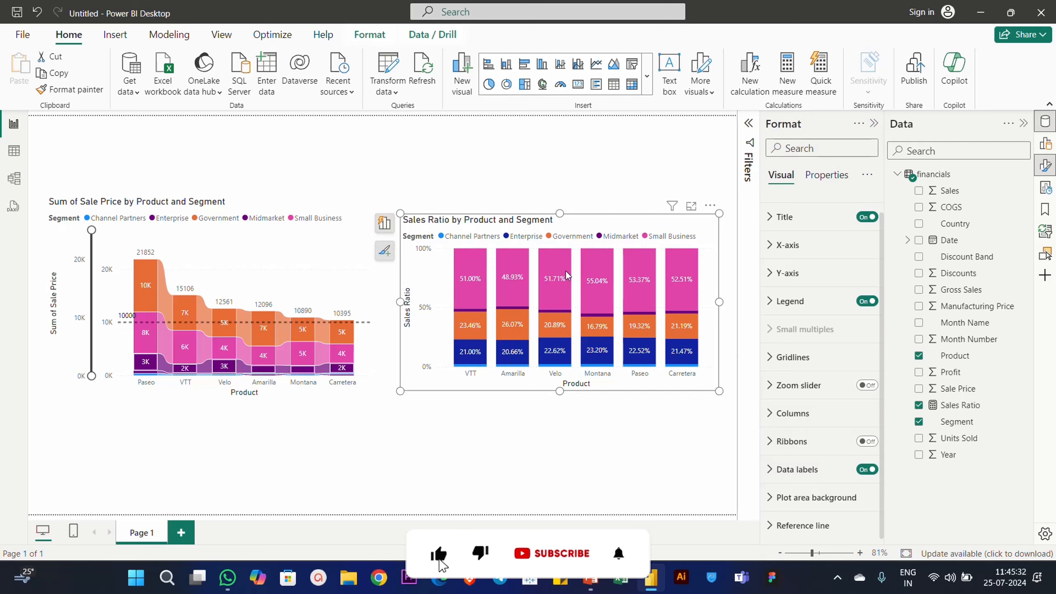
click(685, 433)
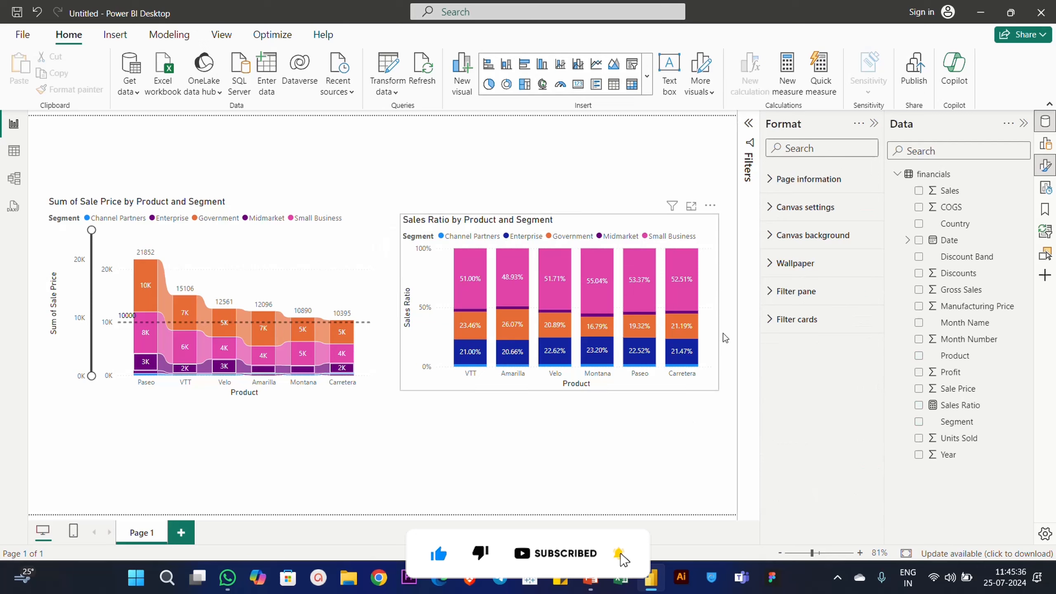
click(712, 304)
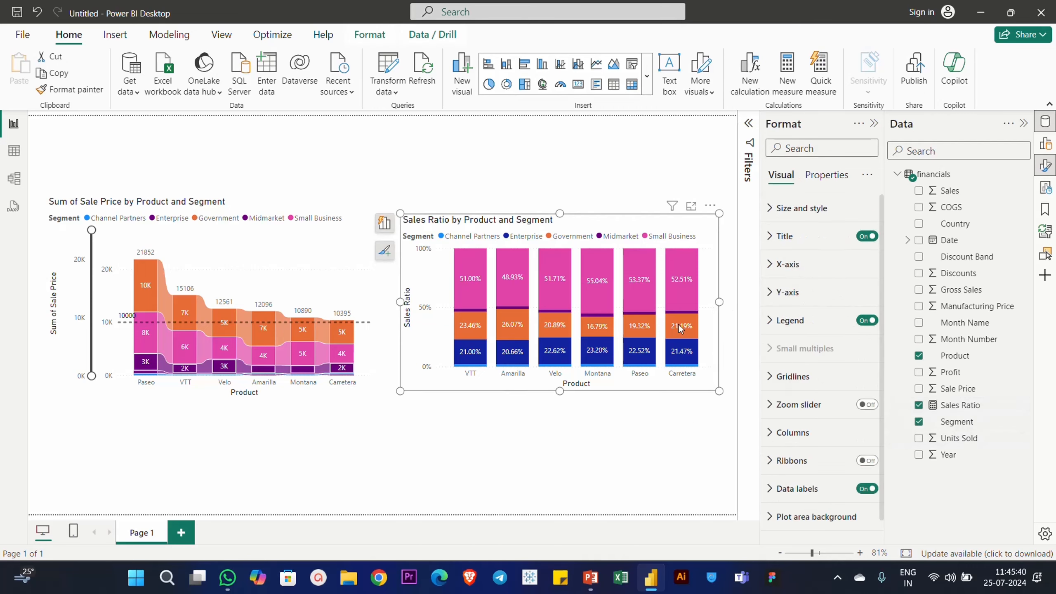
mouse_move(671, 278)
click(660, 433)
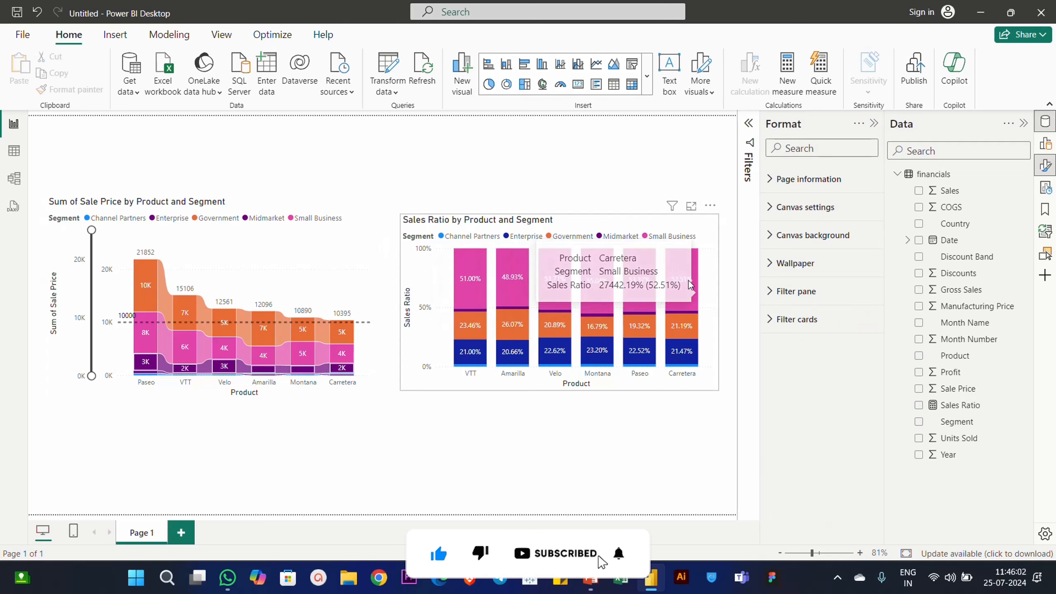
Compare the formatting options available for the stacked column chart with those of the 100% stacked column chart.
click(321, 249)
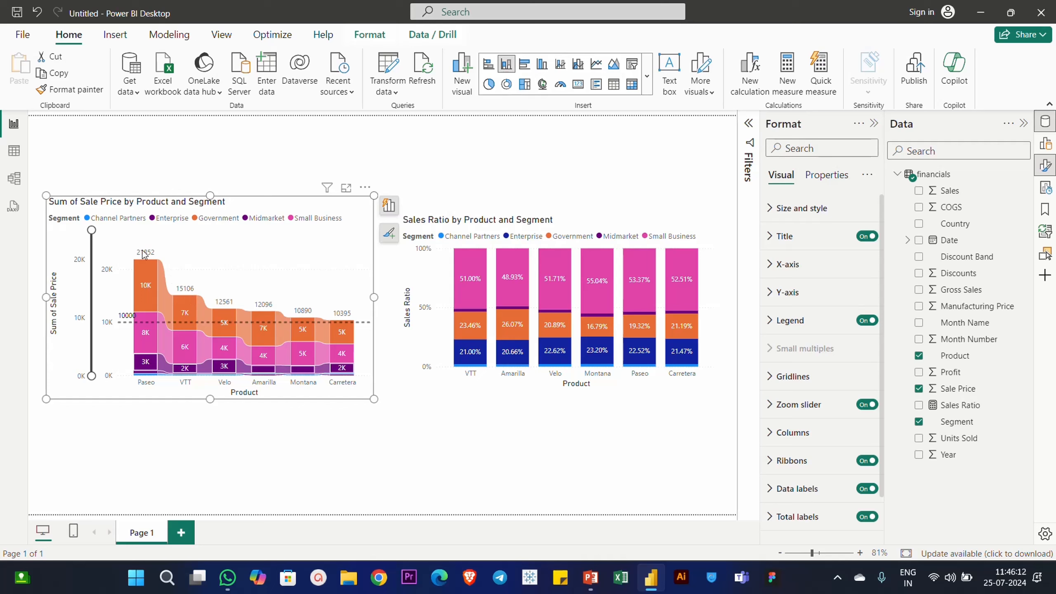
click(709, 280)
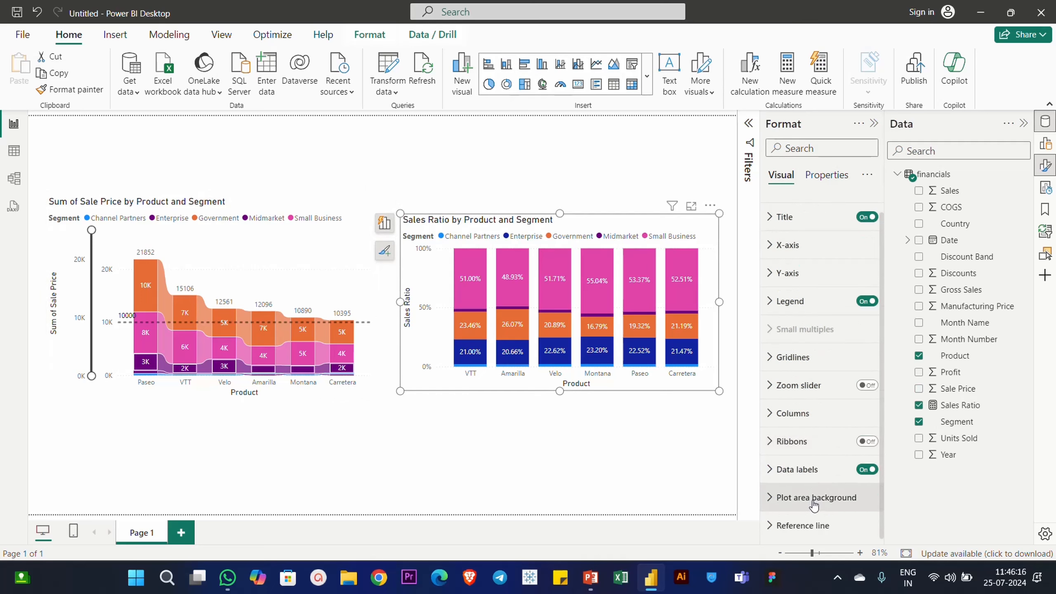
scroll(809, 482, up, 1)
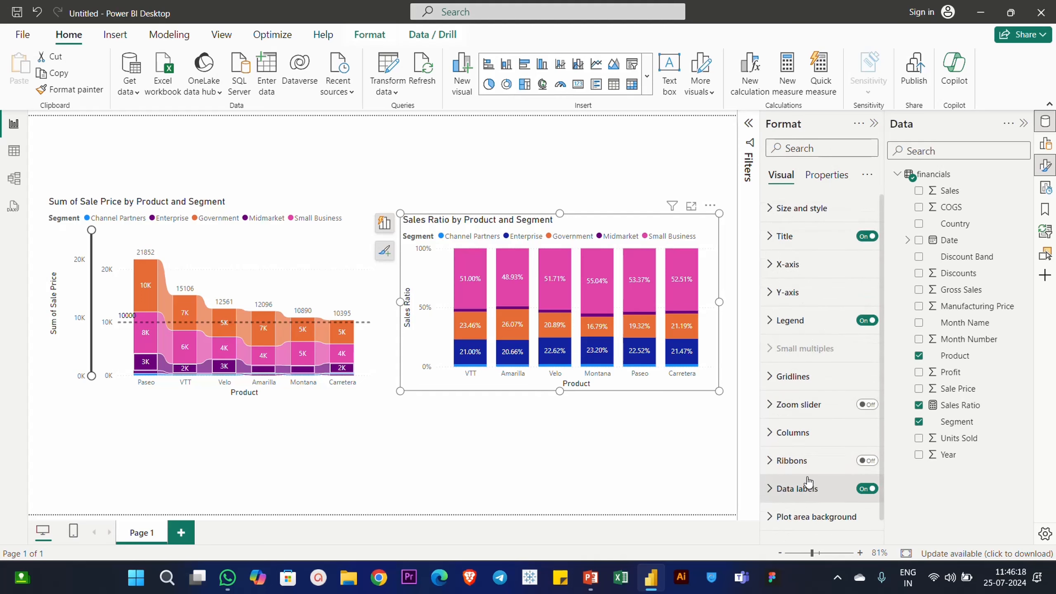
scroll(798, 249, down, 1)
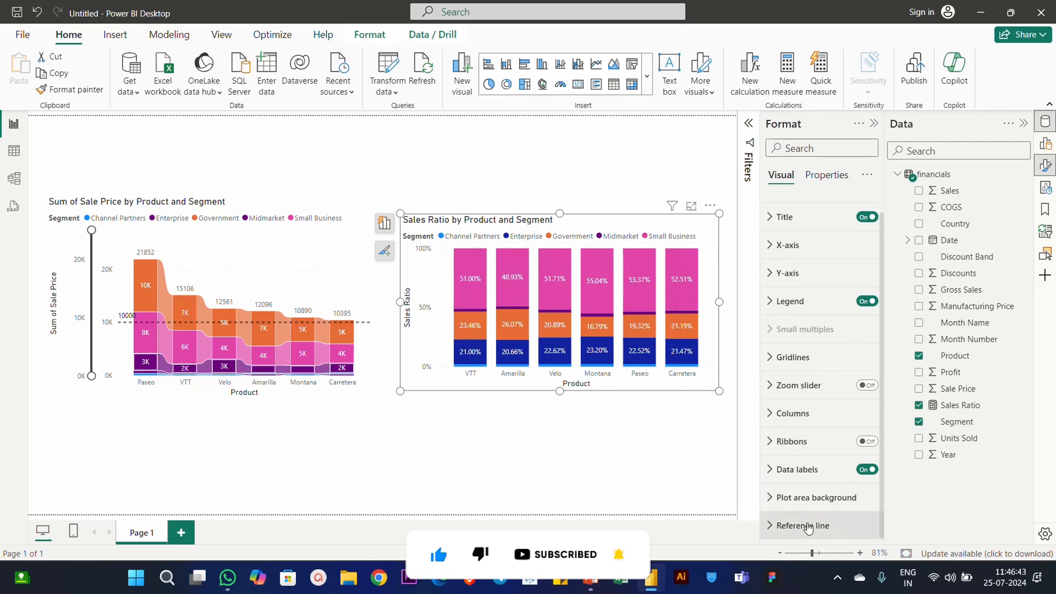
Try ribbons and the Y-axis zoom slider on the 100% stacked column chart, switching each off again.
click(868, 441)
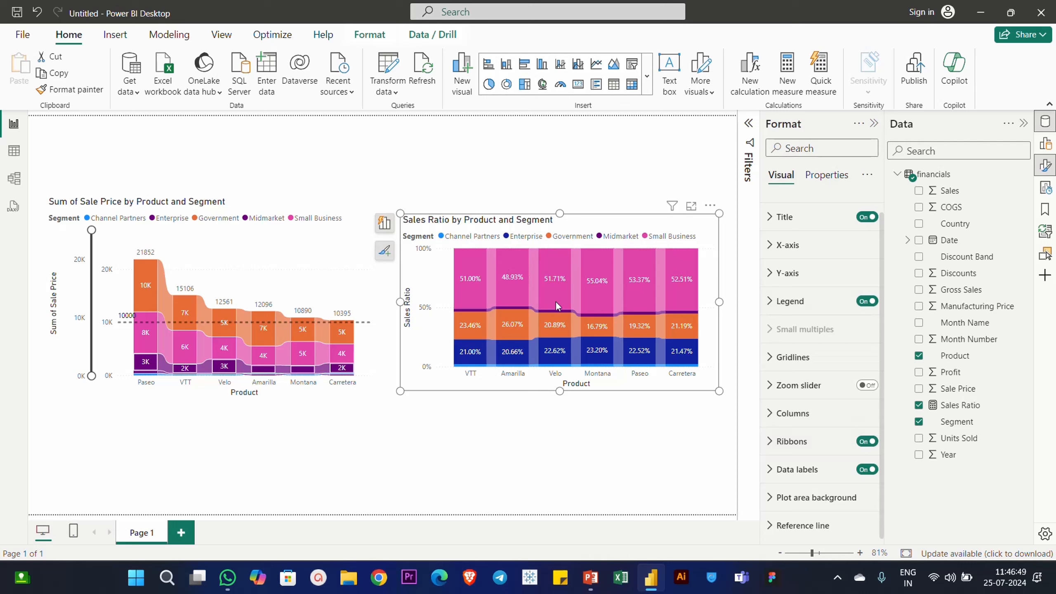
click(866, 442)
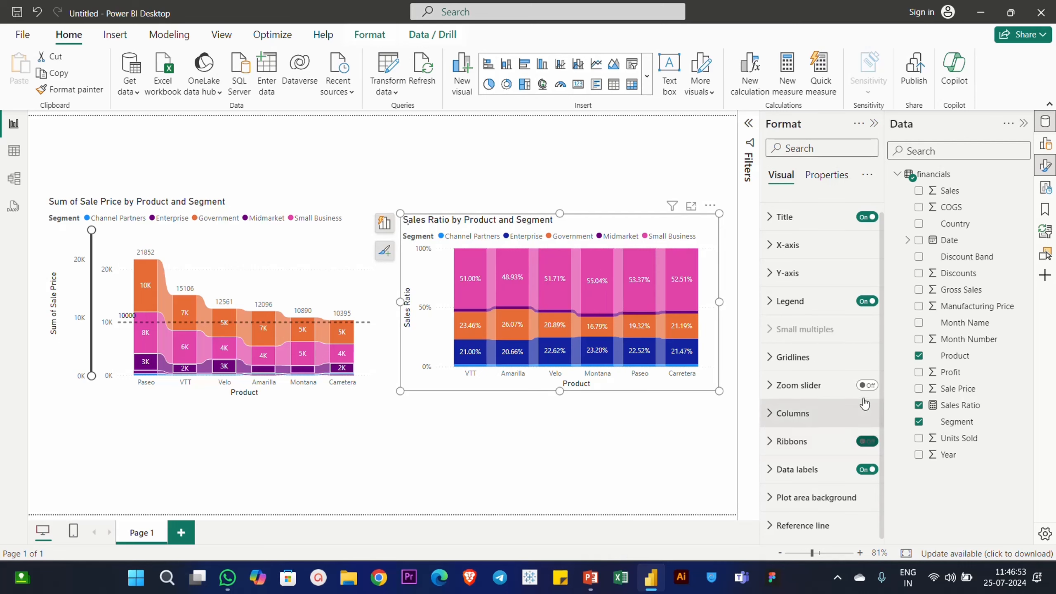
click(866, 386)
click(827, 386)
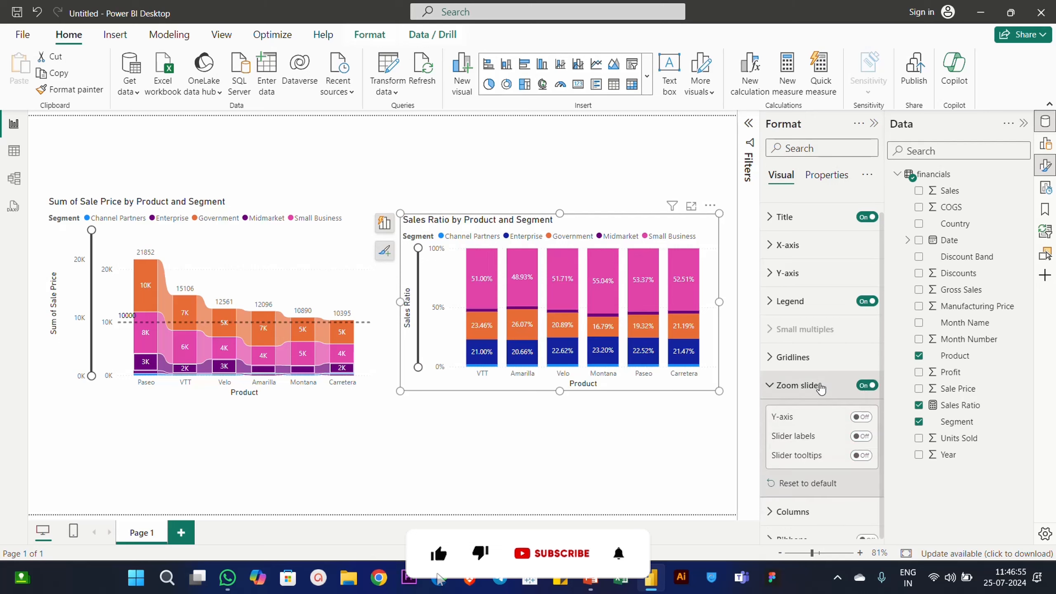
scroll(873, 383, down, 2)
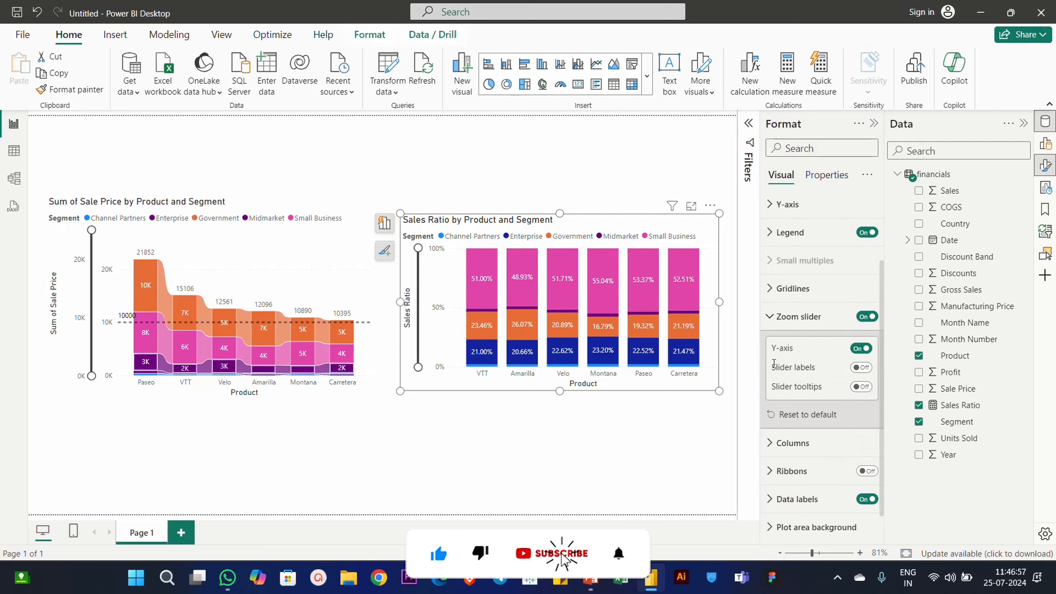
click(866, 316)
click(827, 319)
Check the tooltip of Montana's Enterprise segment in the 100% stacked column chart and deselect the chart.
scroll(850, 439, up, 1)
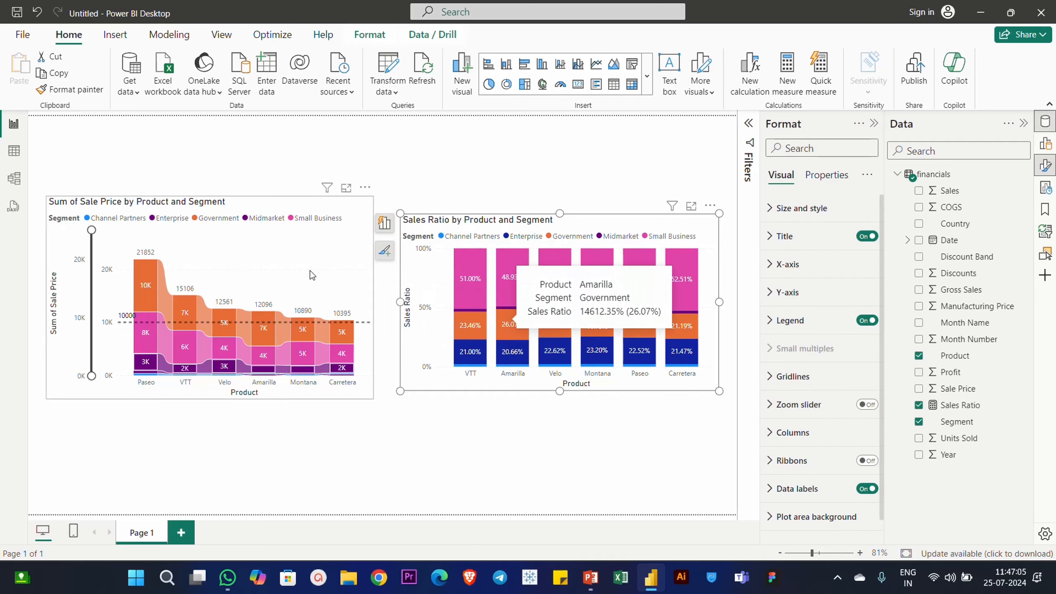
mouse_move(587, 291)
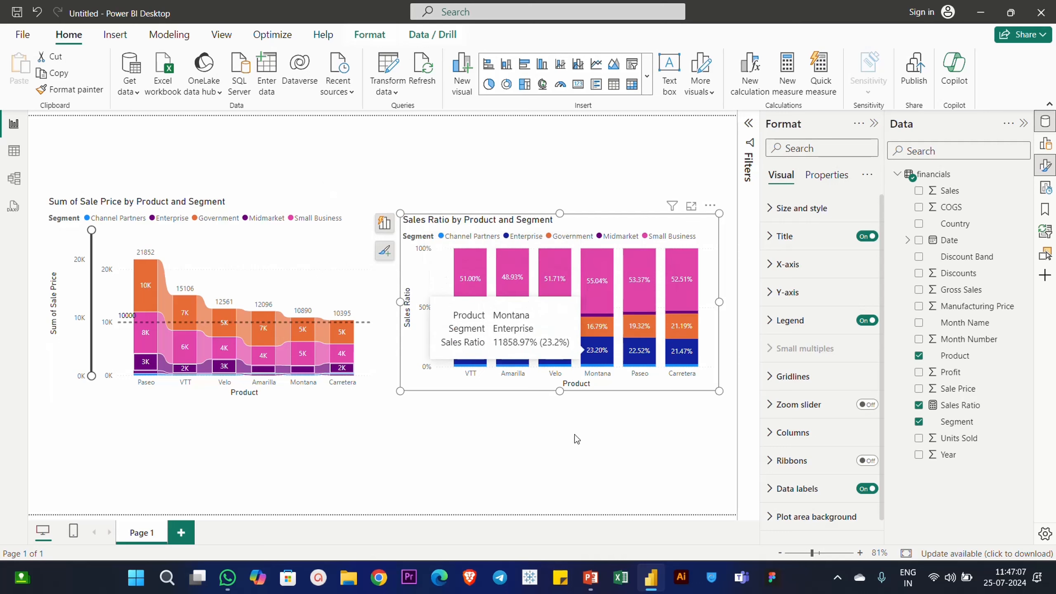
click(569, 414)
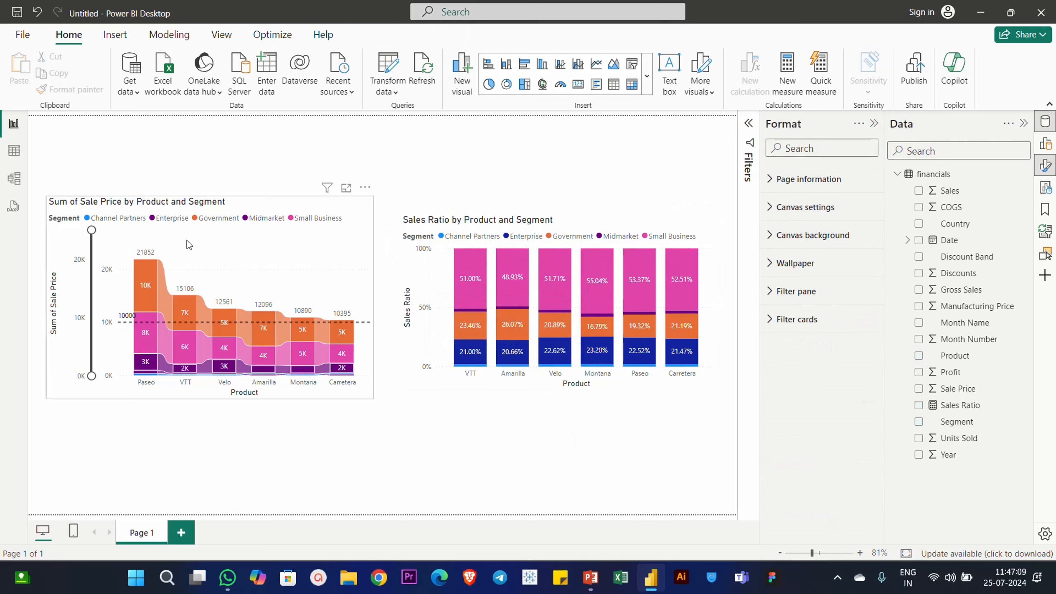